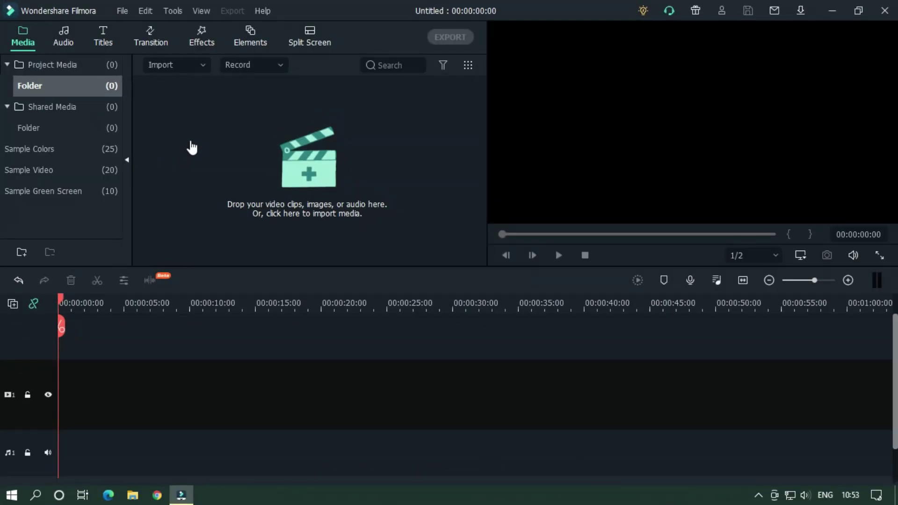
# Step: Place the Default Title from the favorite titles at the start of the first video track
pyautogui.click(105, 38)
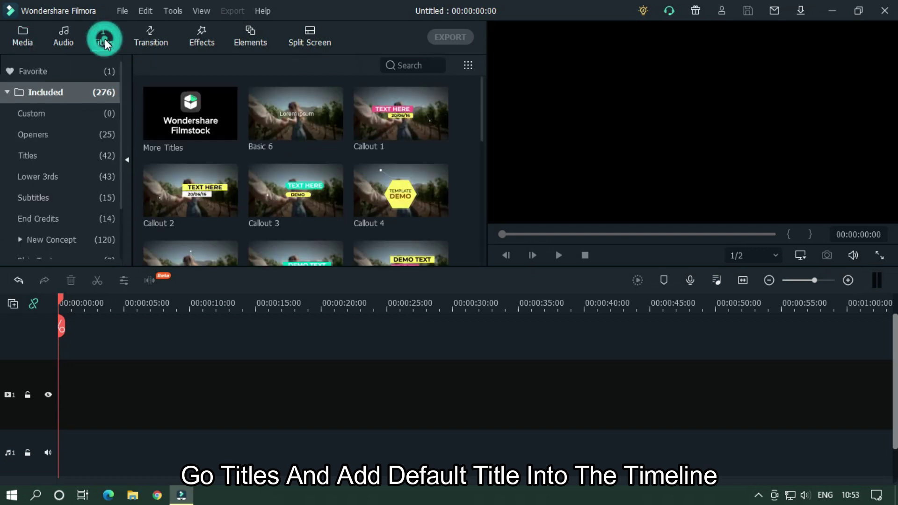
pyautogui.click(100, 72)
pyautogui.moveTo(198, 101)
pyautogui.moveTo(198, 101); pyautogui.dragTo(56, 393)
pyautogui.moveTo(121, 308); pyautogui.dragTo(630, 304)
# Step: Open the title clip for editing and set its font to Montserrat-Bold
pyautogui.doubleClick(359, 378)
pyautogui.click(640, 37)
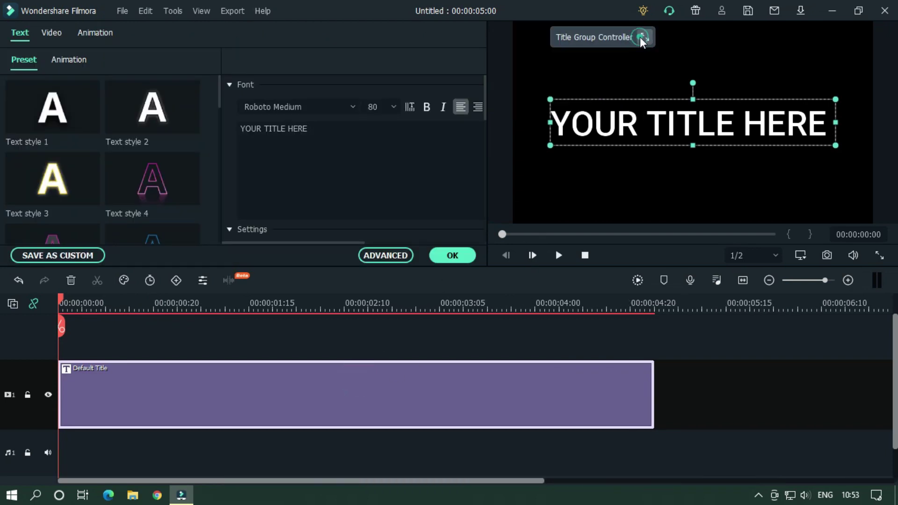
pyautogui.click(321, 104)
pyautogui.write('montserrat')
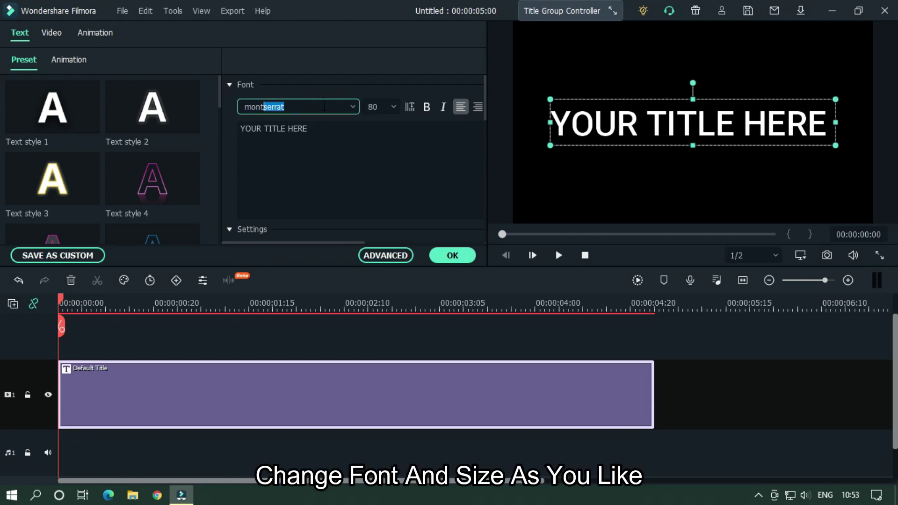
pyautogui.press('Return')
# Step: Replace the placeholder title text with the person's name in capitals and set the font size to 100
pyautogui.click(309, 129)
pyautogui.hotkey('ctrl', 'a')
pyautogui.write('MAHMUD')
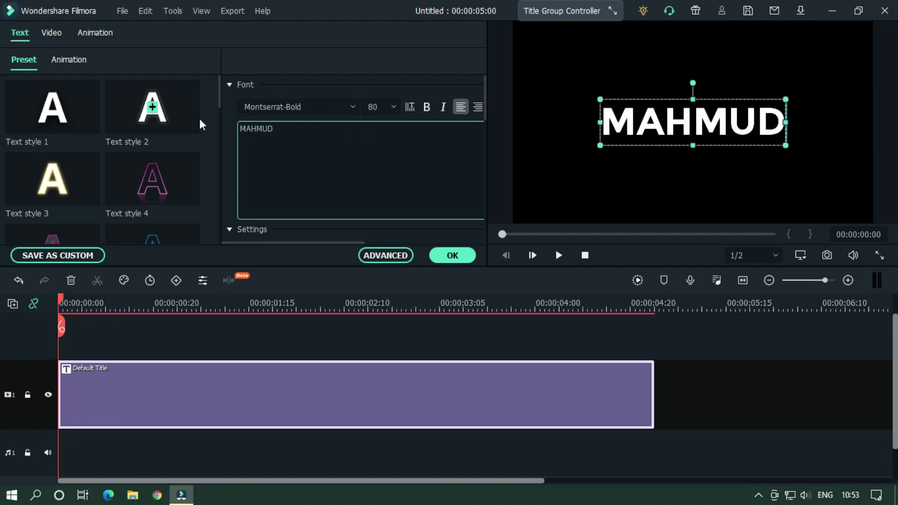
pyautogui.click(377, 107)
pyautogui.write('100')
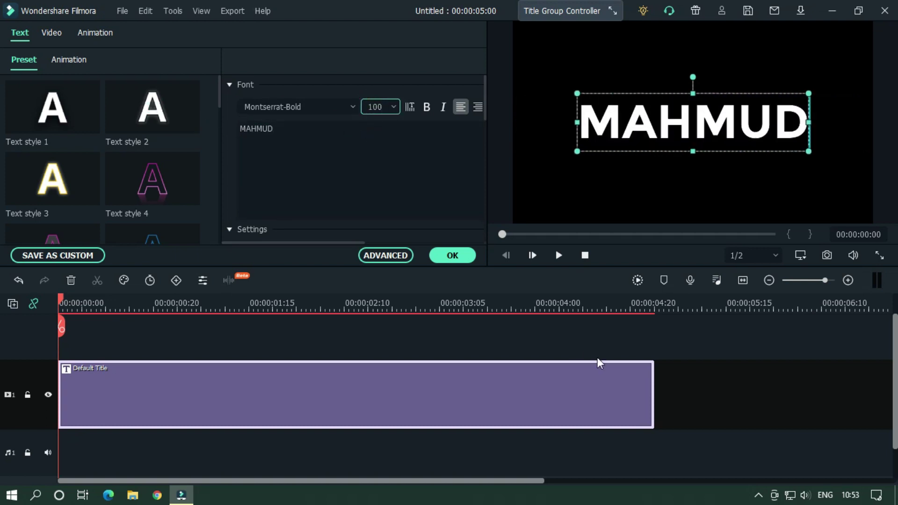
pyautogui.click(729, 333)
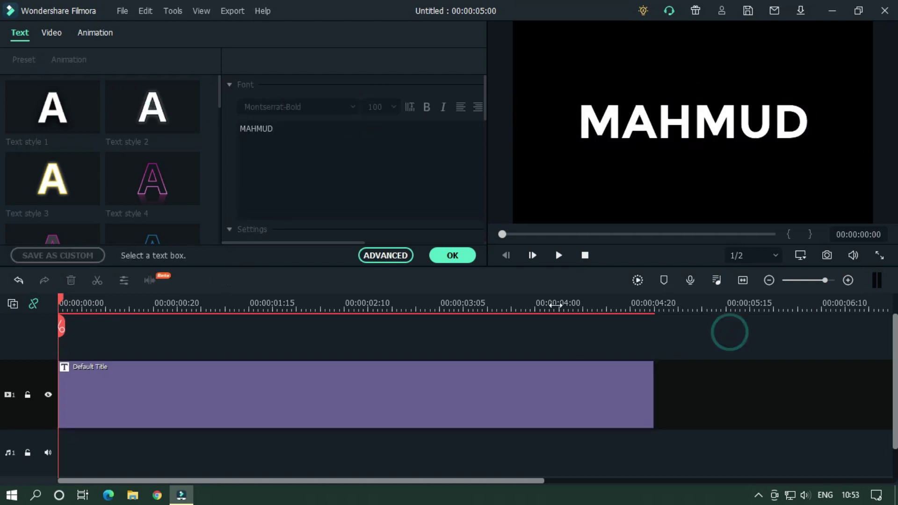
pyautogui.click(453, 256)
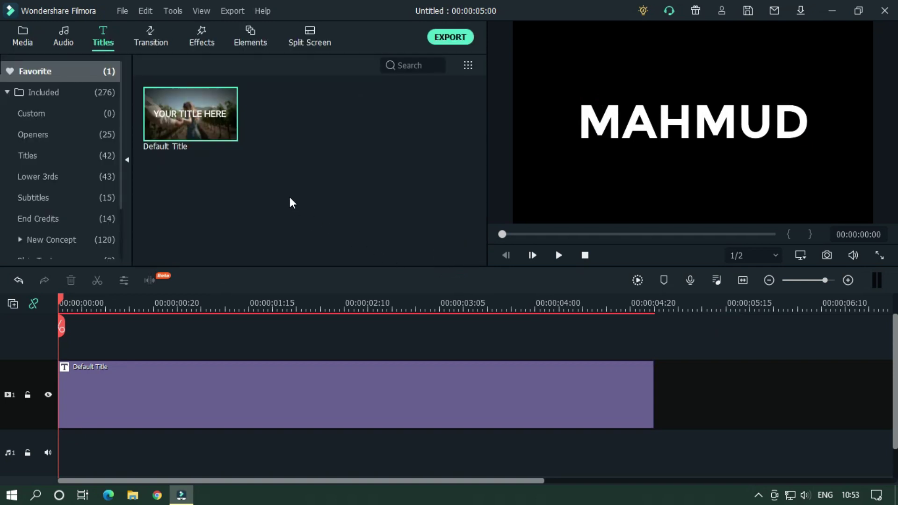
# Step: Add Dissolve transitions about 1 second long at the start and end of the title clip and play the preview
pyautogui.click(146, 38)
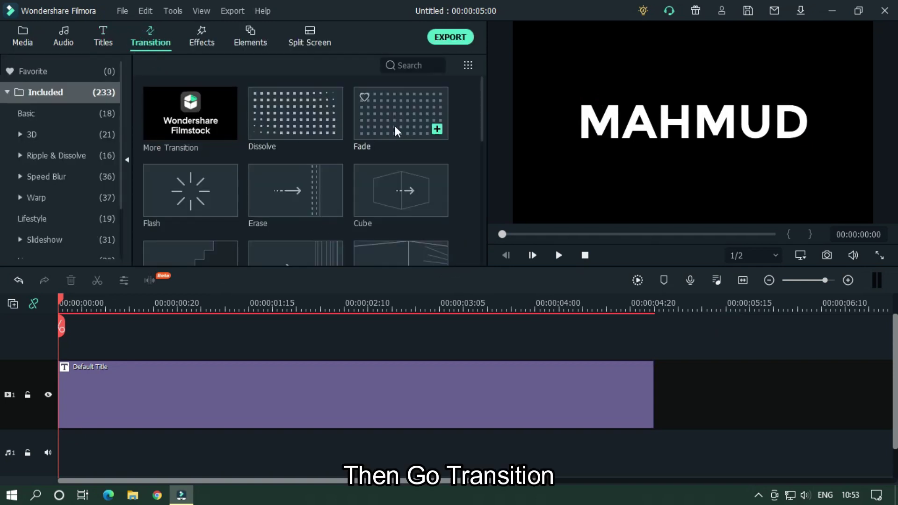
pyautogui.moveTo(313, 120); pyautogui.dragTo(95, 371)
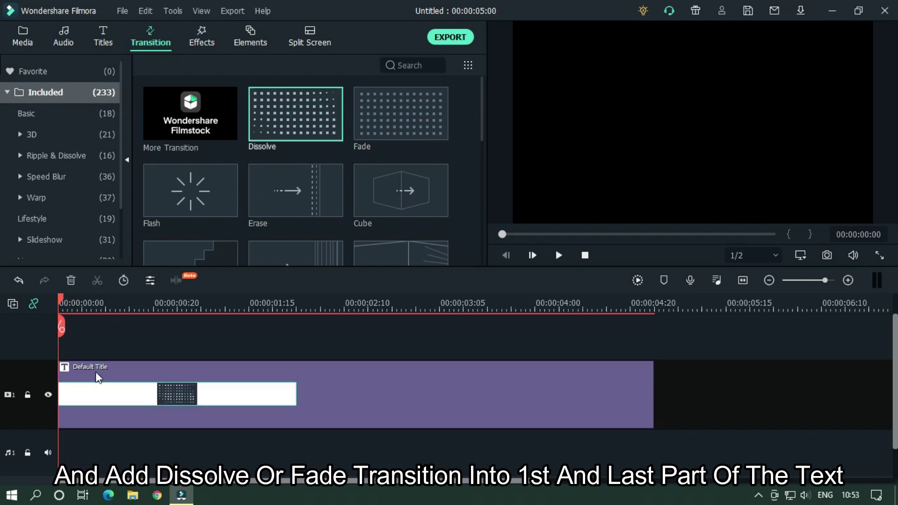
pyautogui.moveTo(295, 392); pyautogui.dragTo(185, 392)
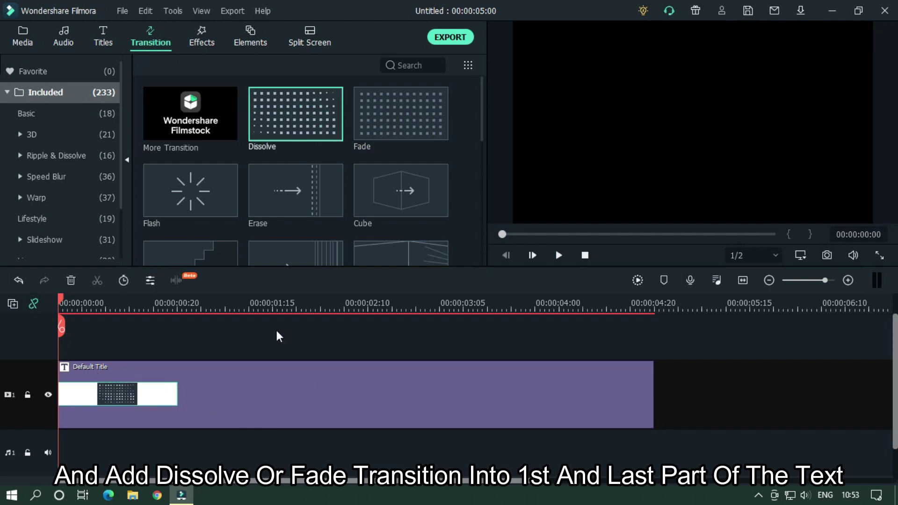
pyautogui.moveTo(288, 122); pyautogui.dragTo(490, 344)
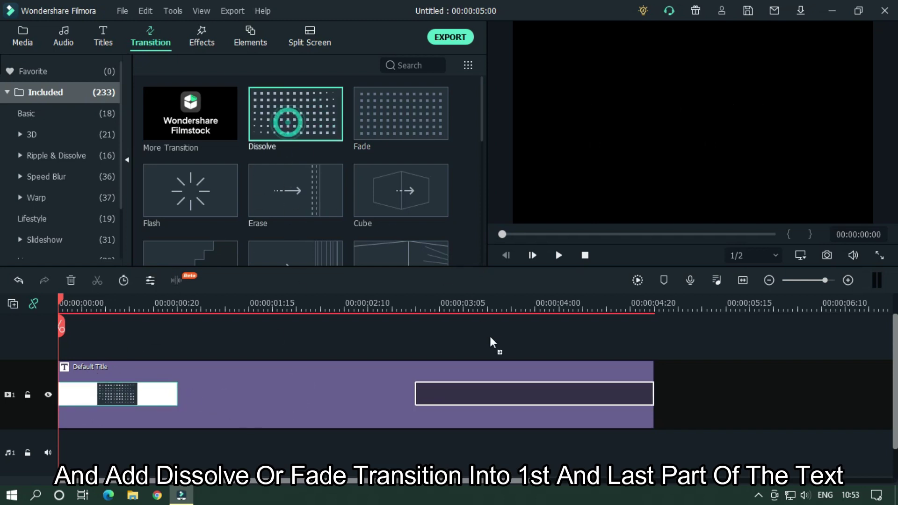
pyautogui.moveTo(414, 387); pyautogui.dragTo(491, 387)
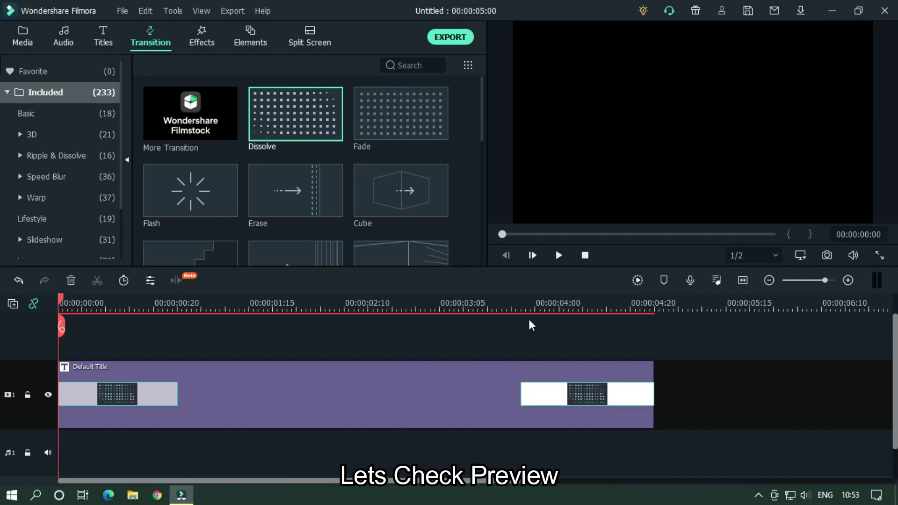
pyautogui.click(723, 336)
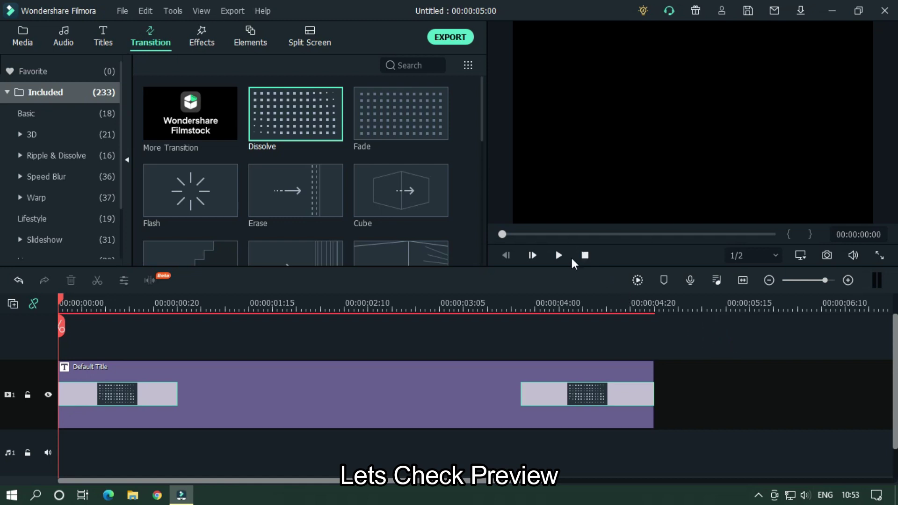
pyautogui.click(558, 257)
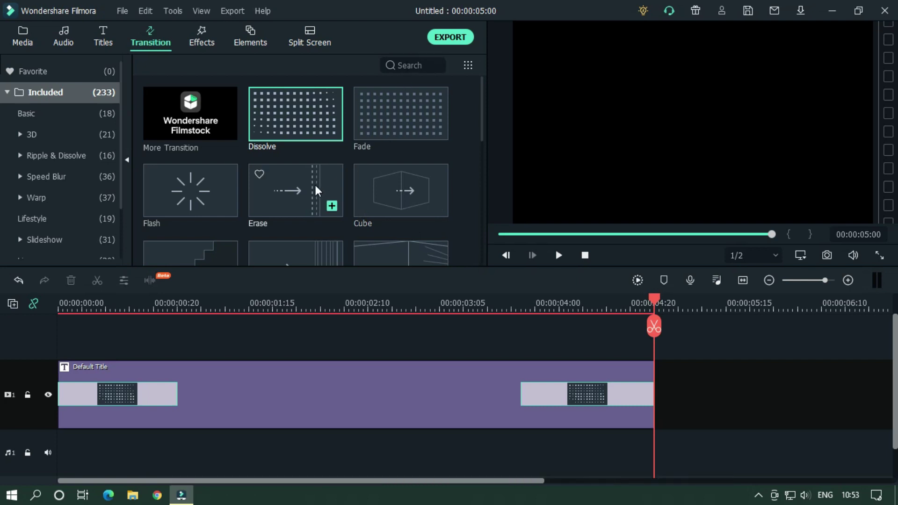
# Step: Replace both transitions on the title clip with Erase and play the preview from the beginning
pyautogui.moveTo(314, 183)
pyautogui.mouseDown()
pyautogui.moveTo(246, 295)
pyautogui.moveTo(128, 379)
pyautogui.mouseUp()
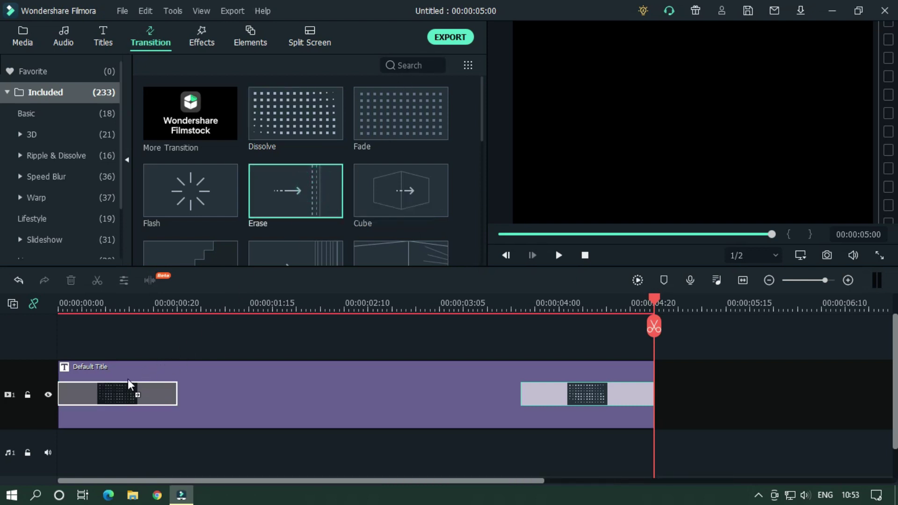
pyautogui.moveTo(285, 197); pyautogui.dragTo(521, 379)
pyautogui.click(585, 255)
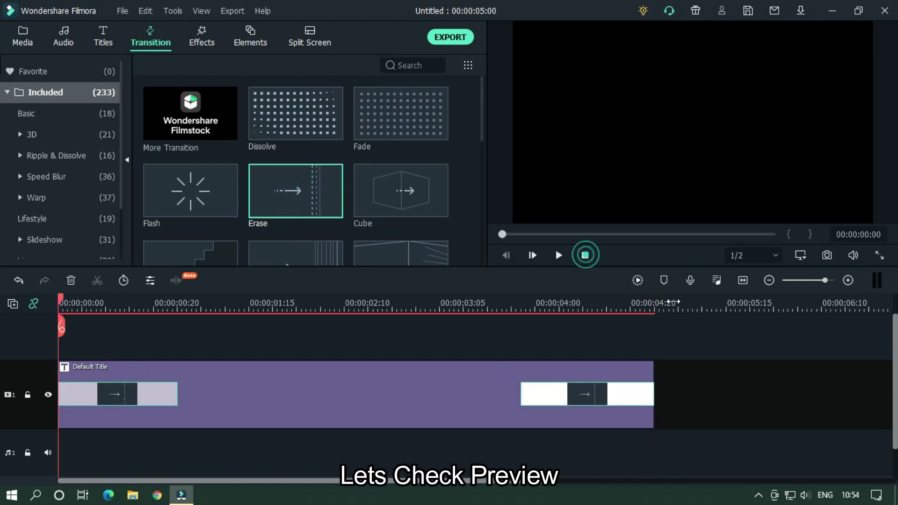
pyautogui.click(746, 324)
pyautogui.press('space')
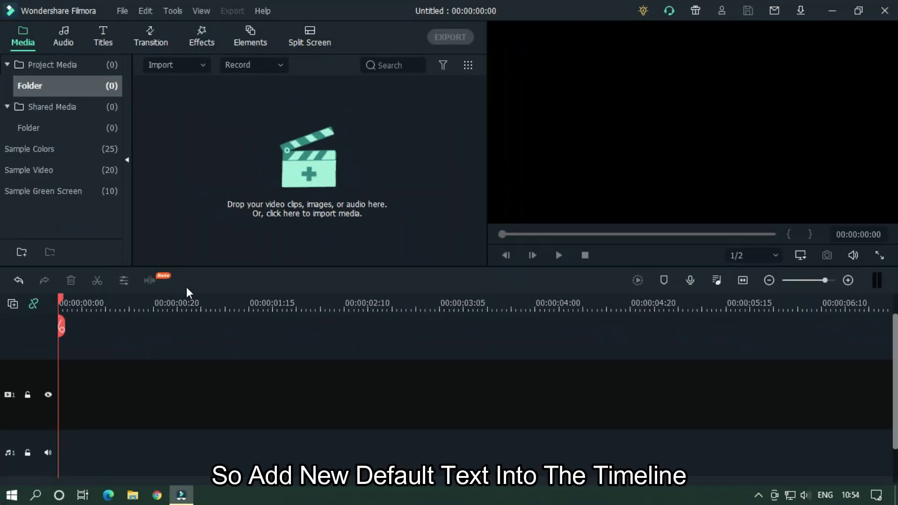
# Step: Place a new Default Title at the start of the empty first video track and set its font to Montserrat-Bold
pyautogui.click(106, 32)
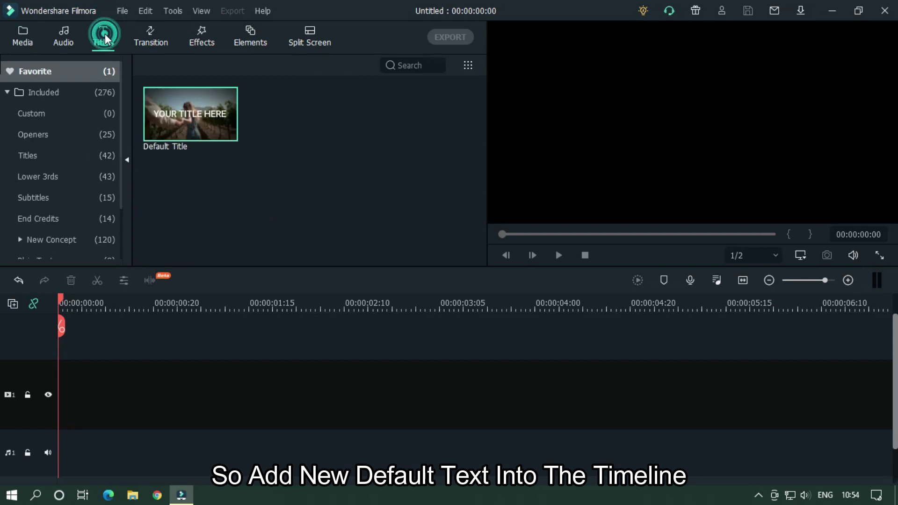
pyautogui.moveTo(204, 121); pyautogui.dragTo(64, 400)
pyautogui.doubleClick(338, 380)
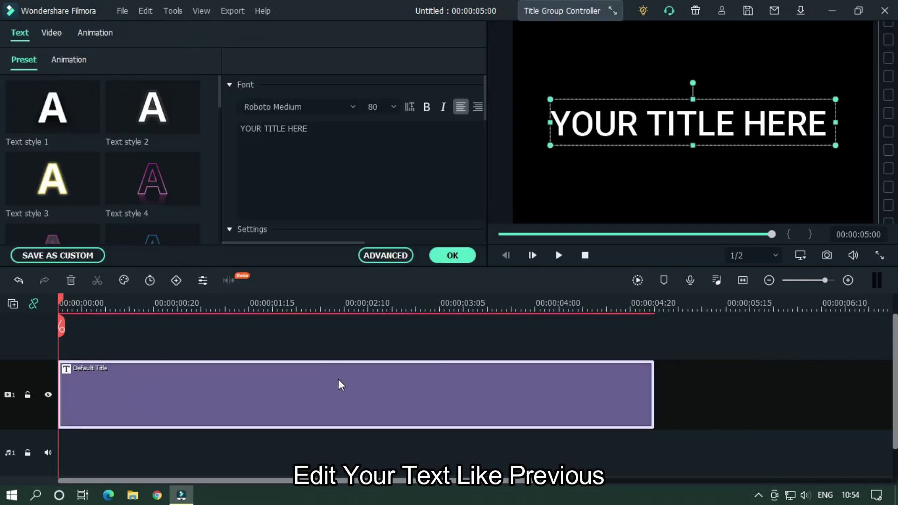
pyautogui.write('mont')
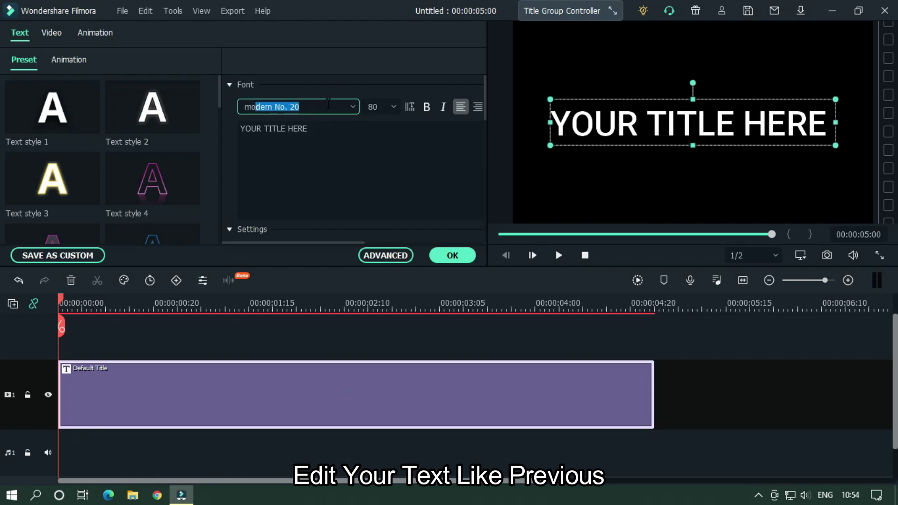
pyautogui.press('Return')
pyautogui.press('Down')
pyautogui.press('Down')
# Step: Set the new title's font size to 100 and replace its text with the person's name in capitals
pyautogui.doubleClick(383, 106)
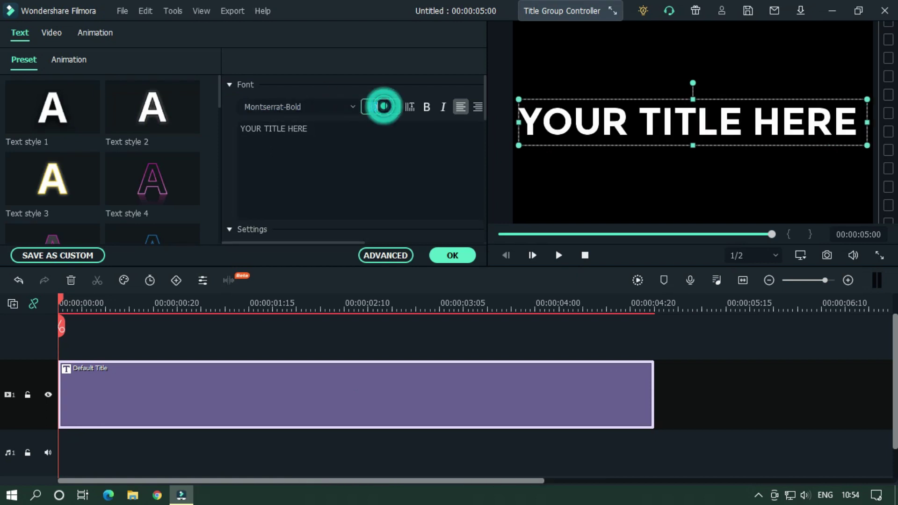
pyautogui.write('100')
pyautogui.tripleClick(363, 153)
pyautogui.write('MAHMUD')
pyautogui.click(450, 257)
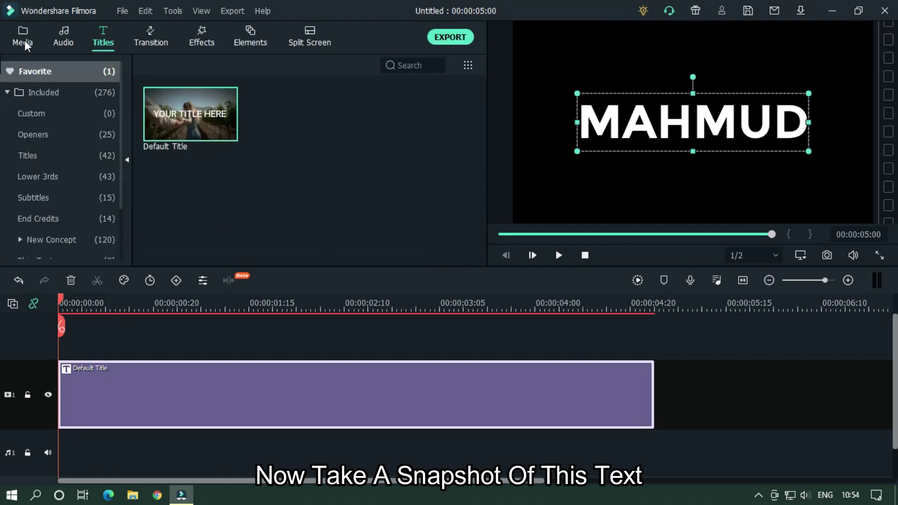
# Step: Take a snapshot of the full title frame into the project media folder
pyautogui.click(25, 40)
pyautogui.click(740, 339)
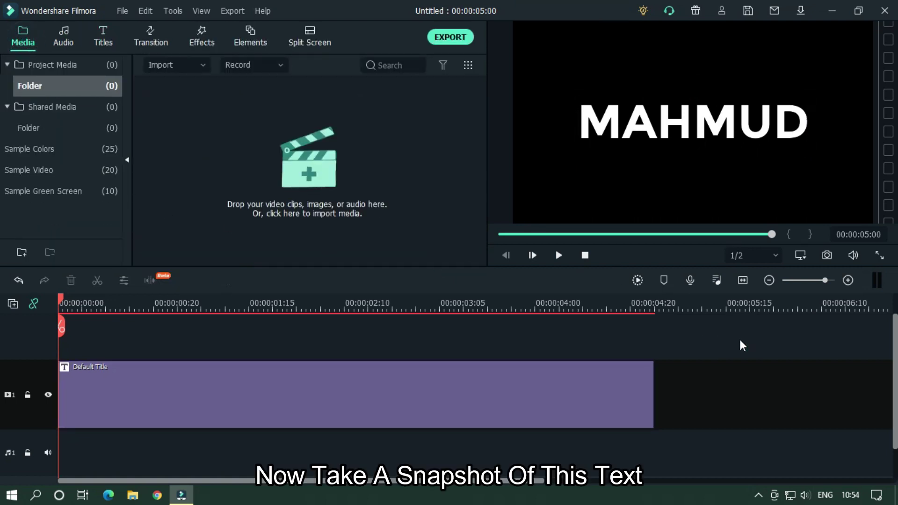
pyautogui.click(826, 260)
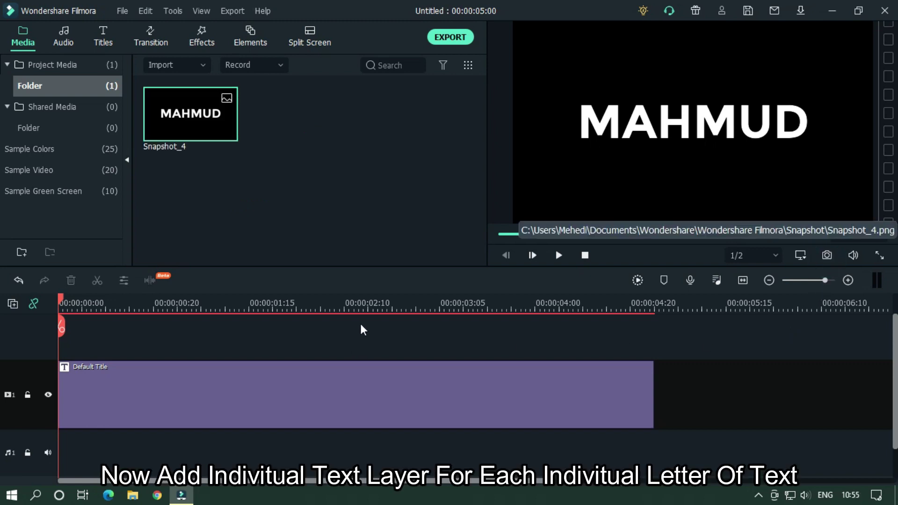
# Step: Change the title clip's text to the single letter "M"
pyautogui.click(190, 382)
pyautogui.doubleClick(189, 383)
pyautogui.moveTo(348, 133); pyautogui.dragTo(222, 121)
pyautogui.write('M')
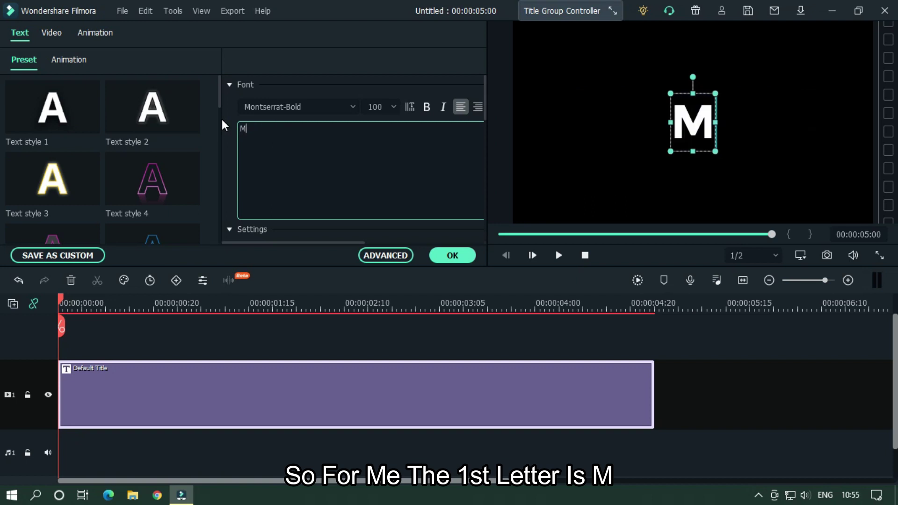
pyautogui.click(675, 338)
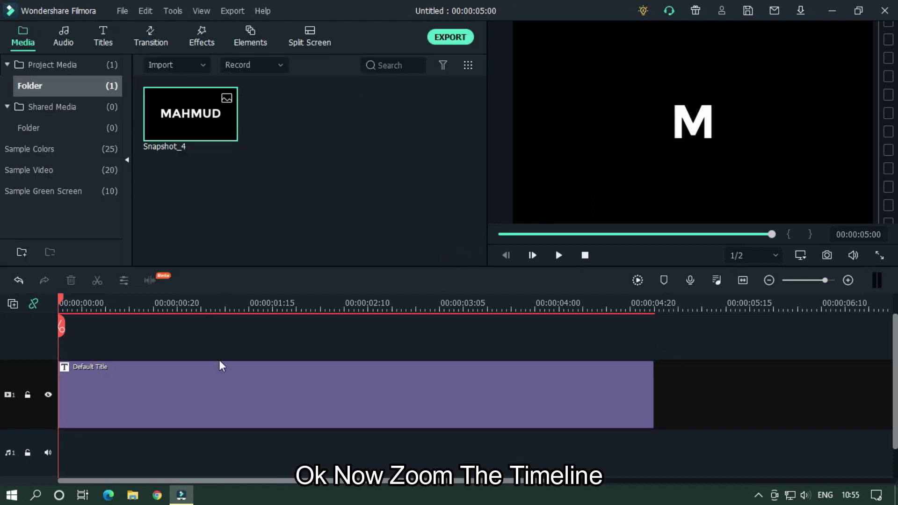
# Step: Add a custom animation keyframe on the first frame of the "M" title with the scale at 0%
pyautogui.moveTo(197, 301); pyautogui.dragTo(543, 302)
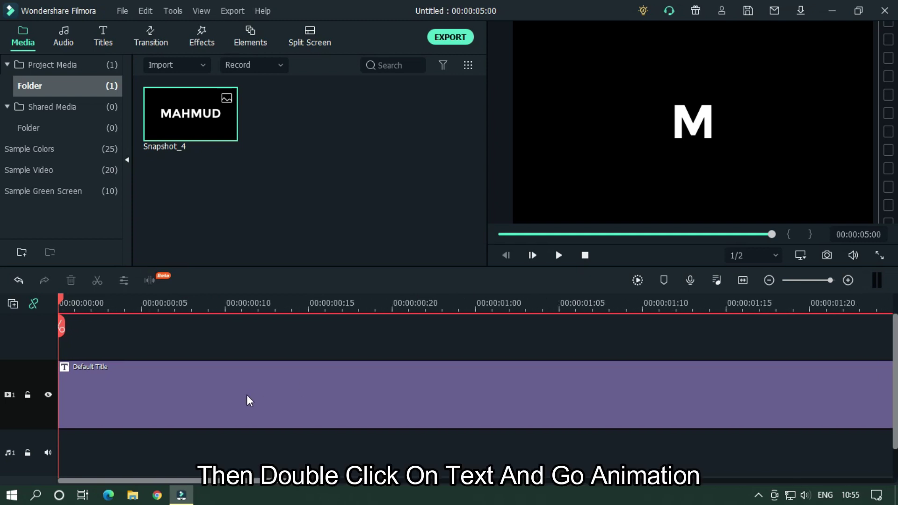
pyautogui.doubleClick(306, 387)
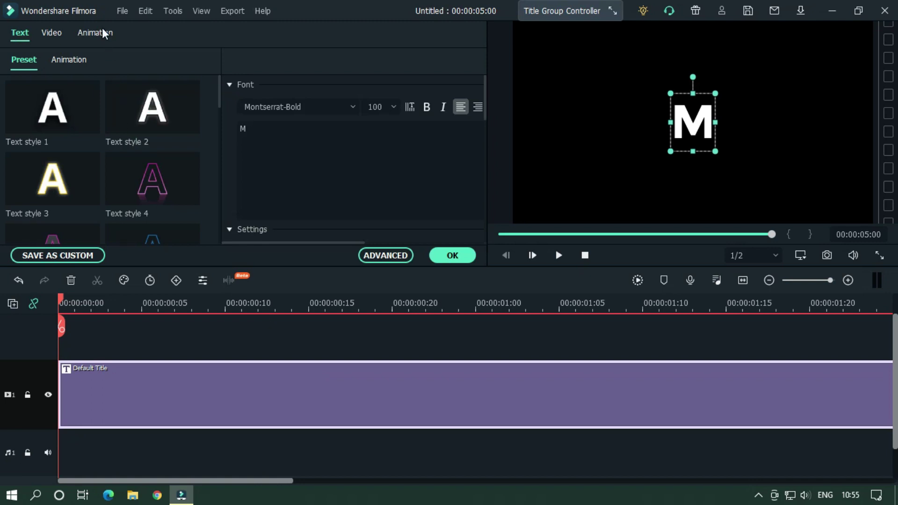
pyautogui.click(102, 31)
pyautogui.click(81, 60)
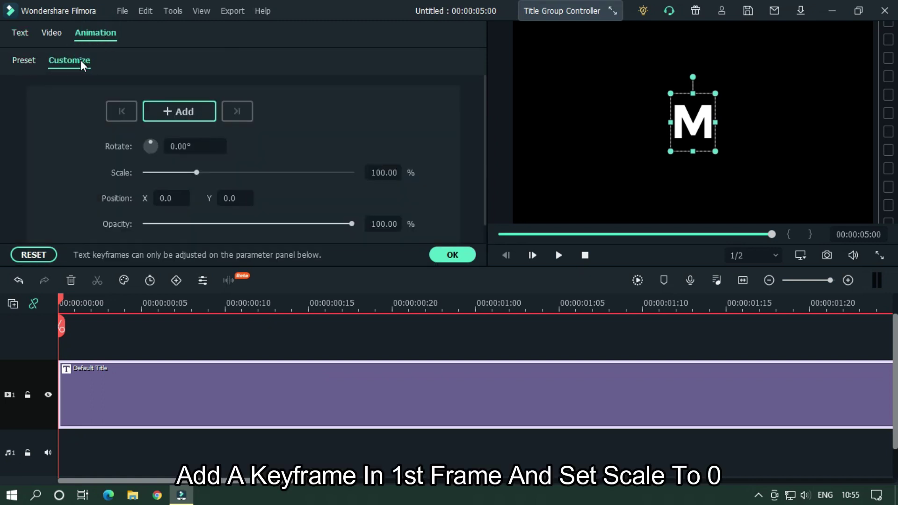
pyautogui.click(184, 112)
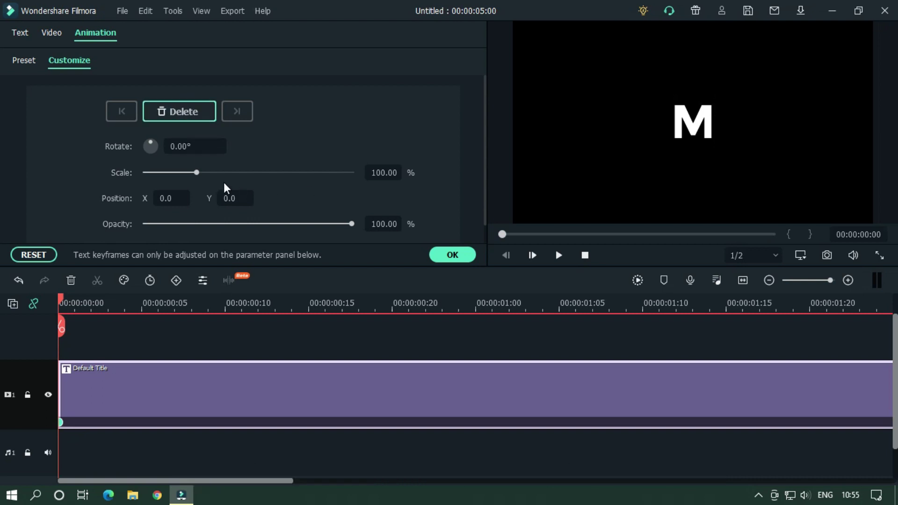
pyautogui.moveTo(196, 173); pyautogui.dragTo(141, 173)
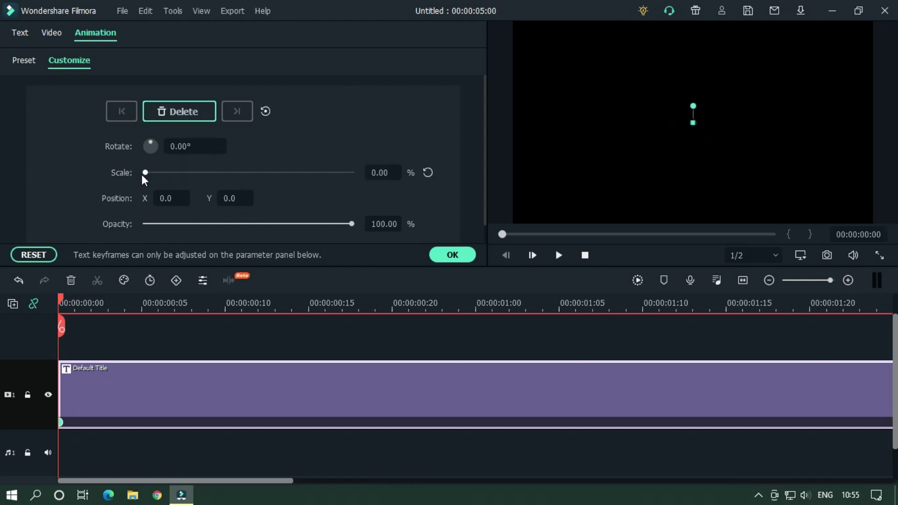
# Step: Create a second keyframe at 00:00:00:05 with the scale set to 120%
pyautogui.moveTo(62, 300); pyautogui.dragTo(149, 297)
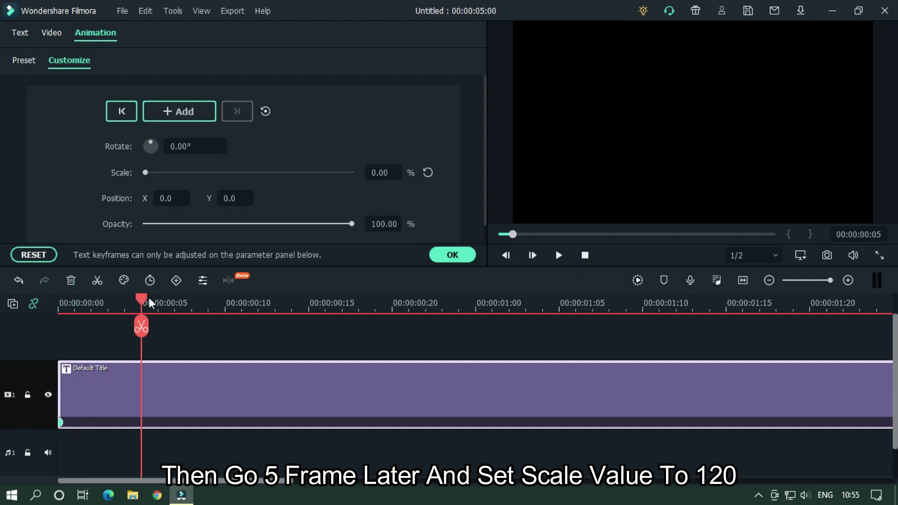
pyautogui.click(384, 171)
pyautogui.write('12')
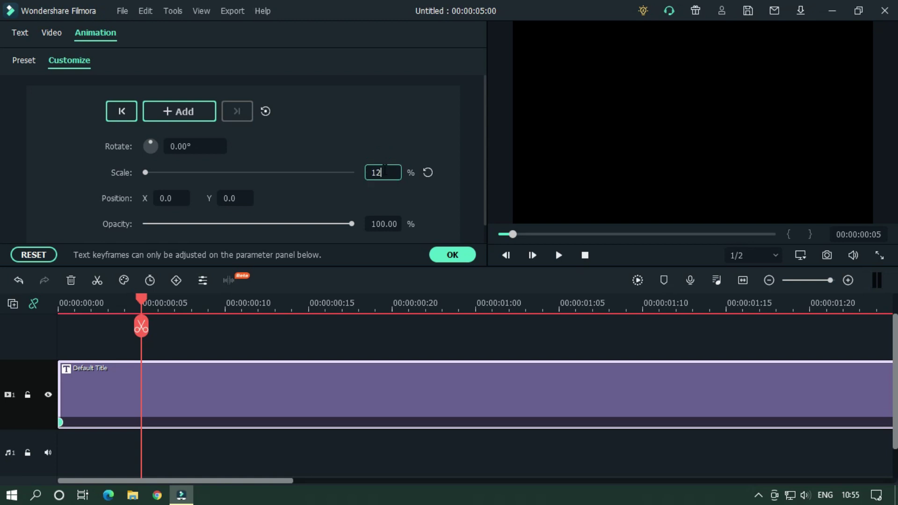
pyautogui.write('0')
pyautogui.press('Return')
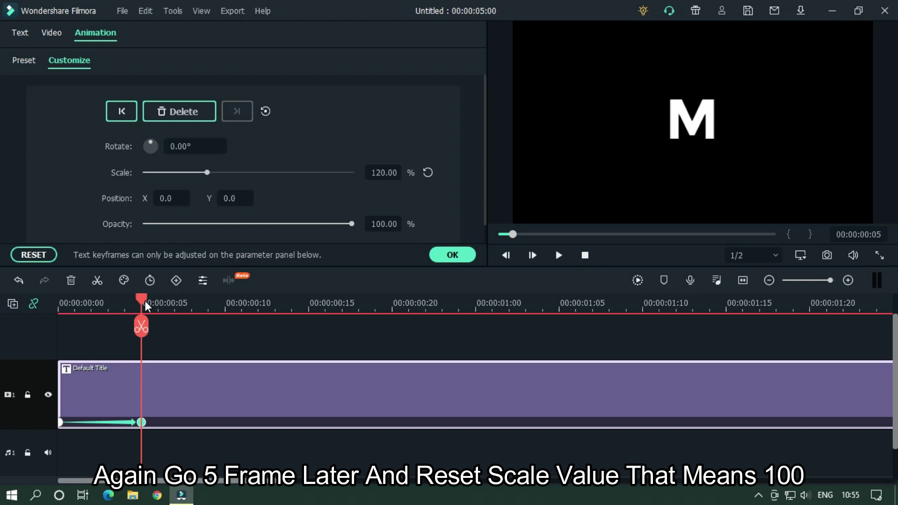
# Step: Create a third keyframe at 00:00:00:10 with the scale reset to 100% and play the letter animation from the start
pyautogui.moveTo(145, 301); pyautogui.dragTo(231, 303)
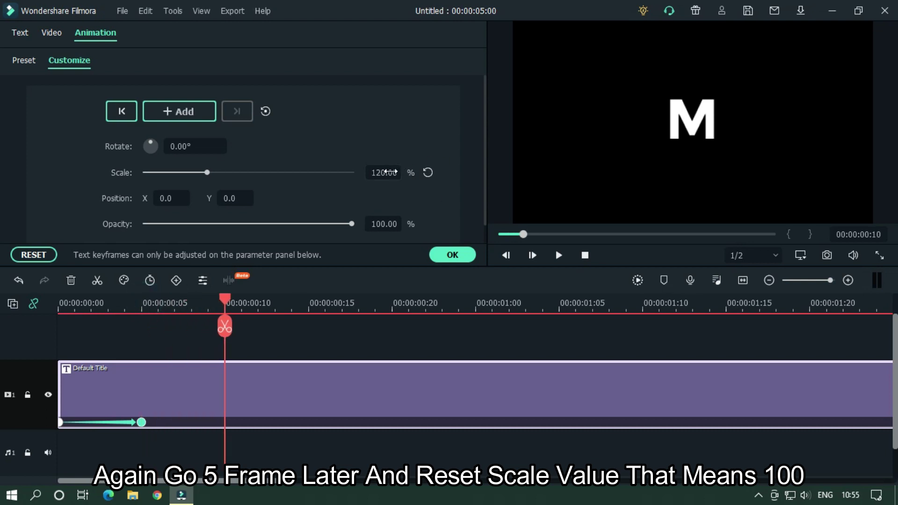
pyautogui.click(428, 172)
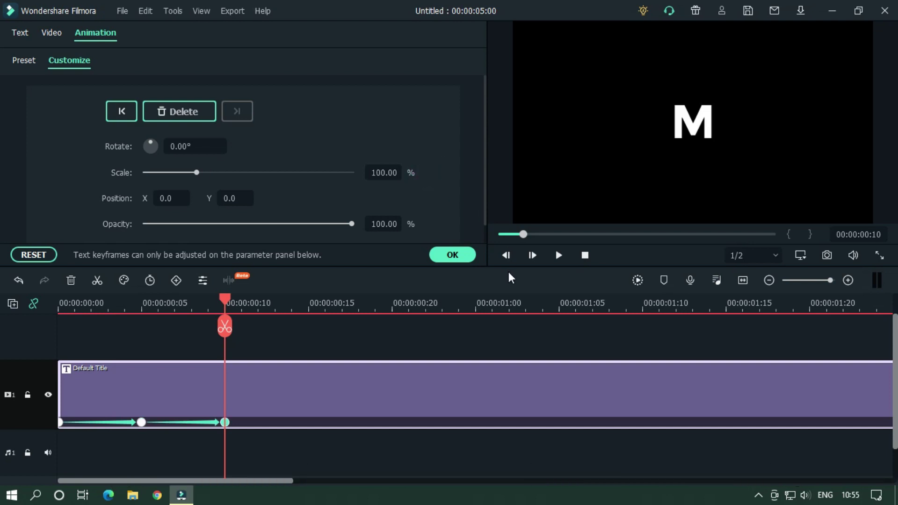
pyautogui.moveTo(524, 235); pyautogui.dragTo(498, 235)
pyautogui.press('space')
pyautogui.press('space')
pyautogui.press('space')
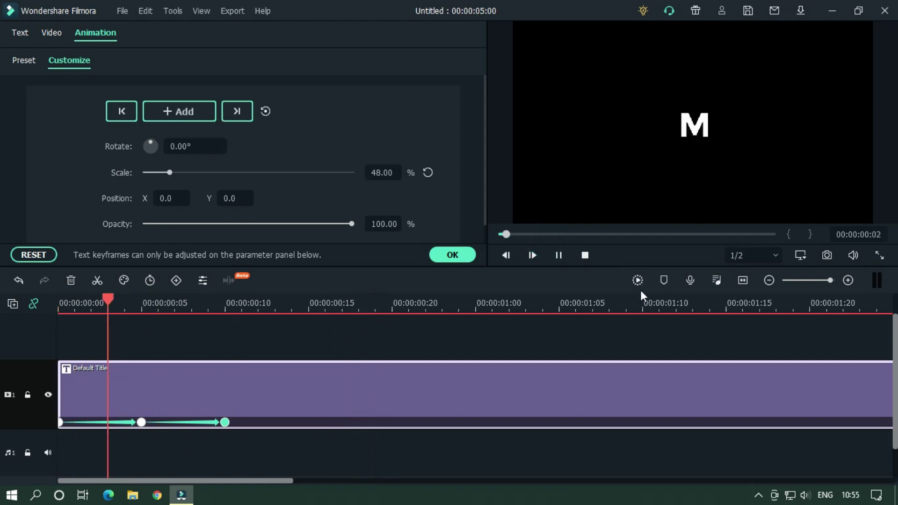
pyautogui.press('space')
# Step: Copy the "M" title clip and view the full-title snapshot from the project media
pyautogui.moveTo(639, 303); pyautogui.dragTo(220, 292)
pyautogui.click(350, 403)
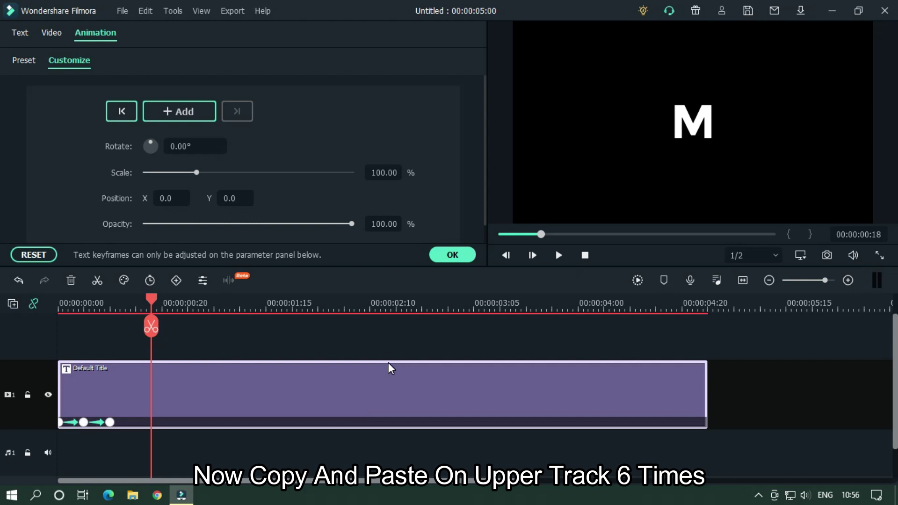
pyautogui.click(447, 256)
pyautogui.rightClick(417, 372)
pyautogui.click(481, 82)
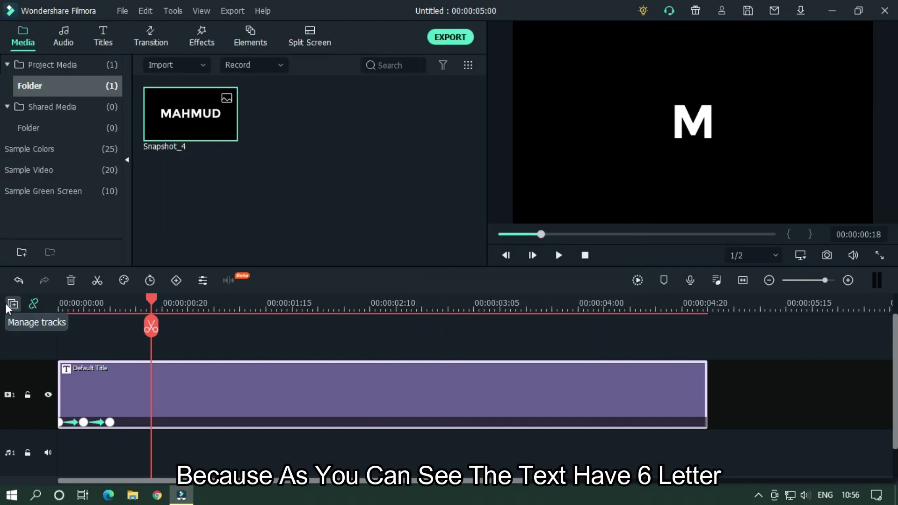
pyautogui.doubleClick(179, 109)
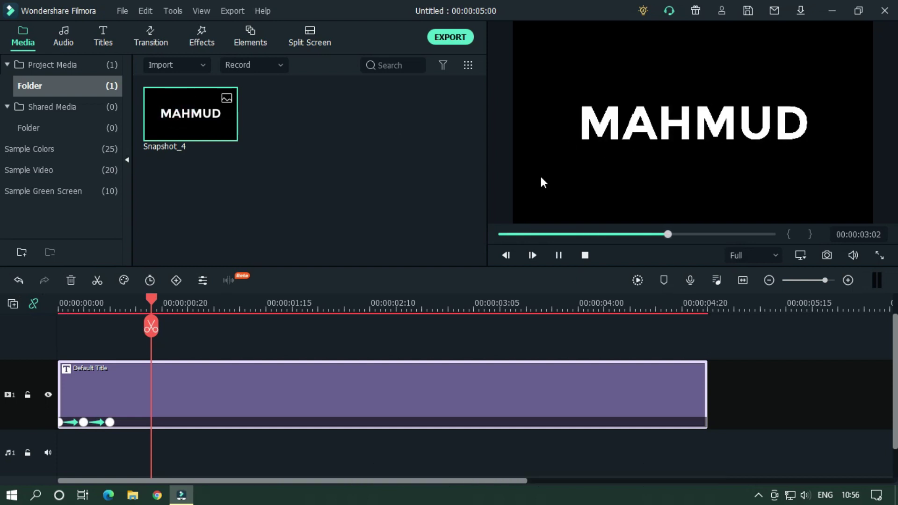
# Step: Add five empty video tracks above the "M" title track
pyautogui.click(15, 302)
pyautogui.click(42, 316)
pyautogui.click(18, 303)
pyautogui.click(26, 316)
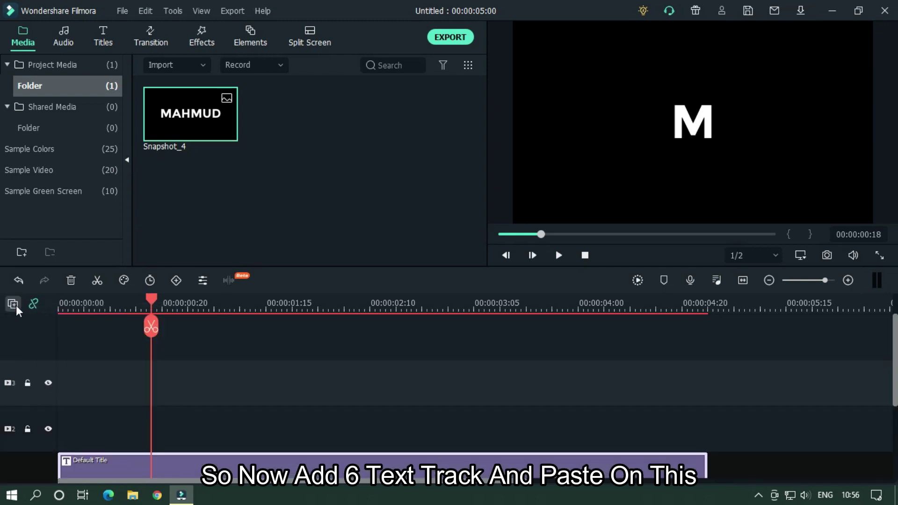
pyautogui.click(12, 303)
pyautogui.click(24, 315)
pyautogui.click(12, 303)
pyautogui.click(18, 315)
pyautogui.click(9, 303)
pyautogui.click(18, 314)
# Step: Paste the copied "M" title at the start of each of video tracks 2 to 6
pyautogui.scroll(-2, 375, 382)
pyautogui.moveTo(153, 302); pyautogui.dragTo(58, 313)
pyautogui.click(37, 384)
pyautogui.hotkey('ctrl', 'v')
pyautogui.click(583, 254)
pyautogui.scroll(1, 4, 380)
pyautogui.click(2, 380)
pyautogui.hotkey('ctrl', 'v')
pyautogui.click(584, 254)
pyautogui.click(2, 398)
pyautogui.hotkey('ctrl', 'v')
pyautogui.click(583, 254)
pyautogui.click(2, 390)
pyautogui.hotkey('ctrl', 'v')
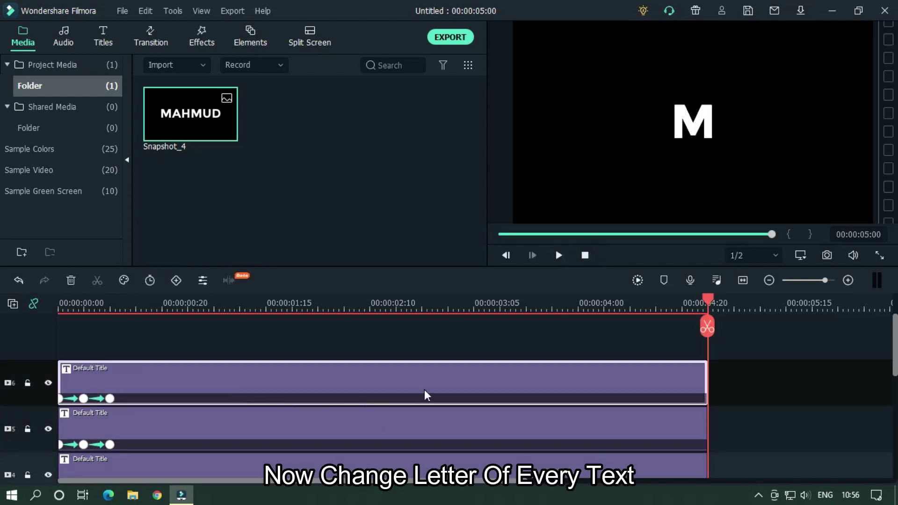
# Step: Change the text of the title on video track 2 to "A"
pyautogui.scroll(-3, 425, 389)
pyautogui.scroll(-1, 425, 389)
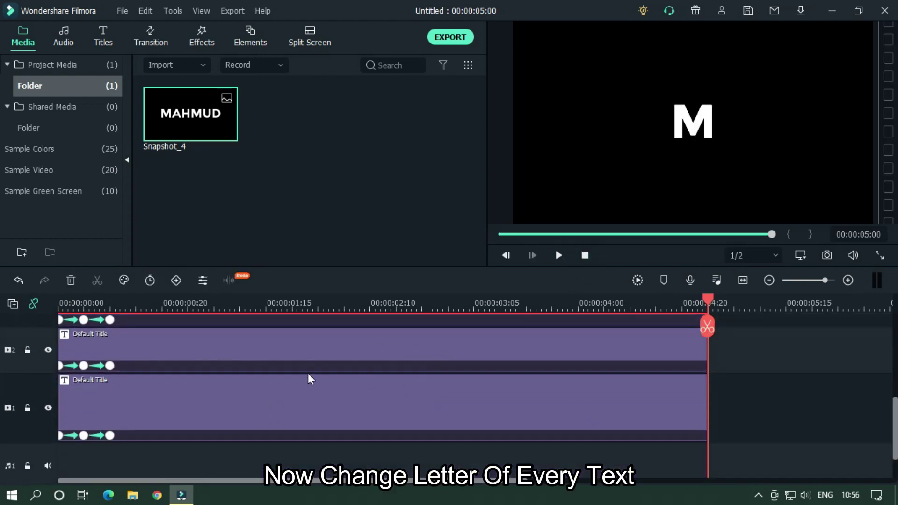
pyautogui.doubleClick(179, 357)
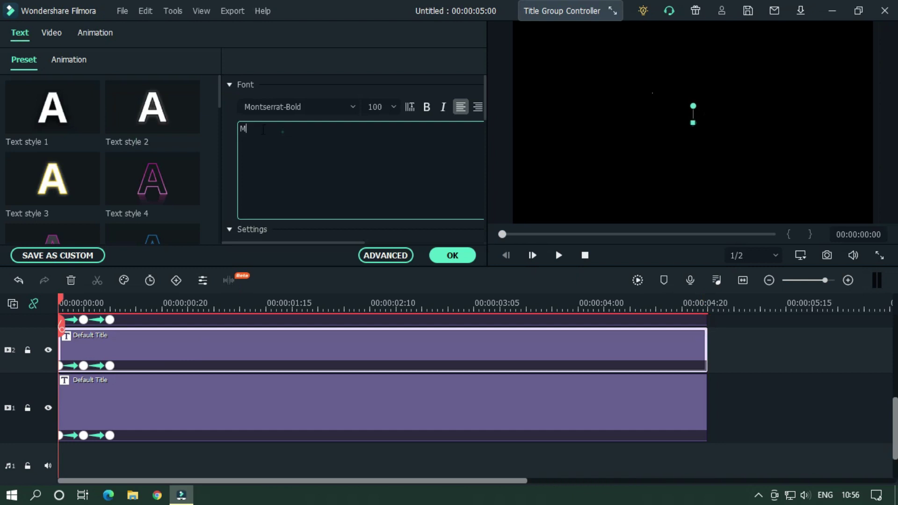
pyautogui.write('A')
pyautogui.click(444, 249)
# Step: Change the text of the title on video track 3 to "H"
pyautogui.scroll(1, 195, 357)
pyautogui.doubleClick(127, 323)
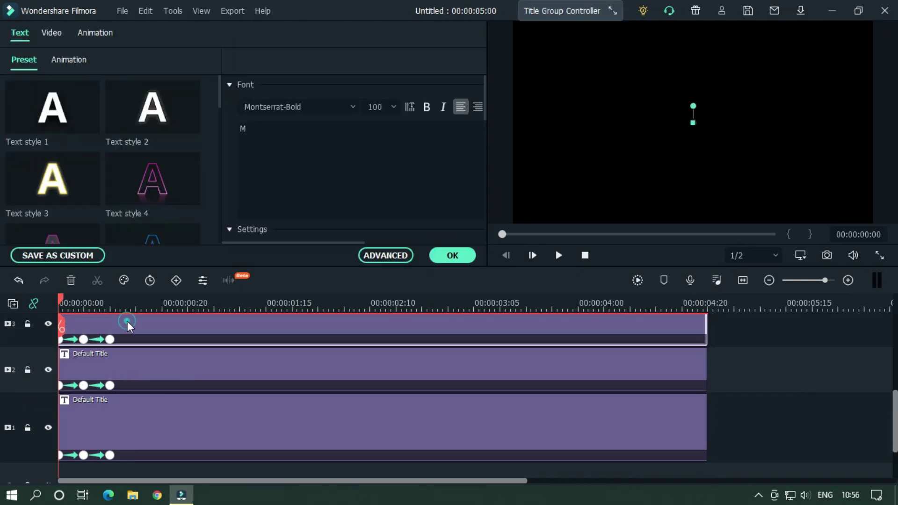
pyautogui.click(286, 134)
pyautogui.write('H')
# Step: Keep the "M" on video track 4 and change the title text on video track 5 to "U"
pyautogui.scroll(1, 134, 331)
pyautogui.click(134, 330)
pyautogui.scroll(2, 134, 331)
pyautogui.click(217, 355)
pyautogui.click(267, 141)
pyautogui.write('U')
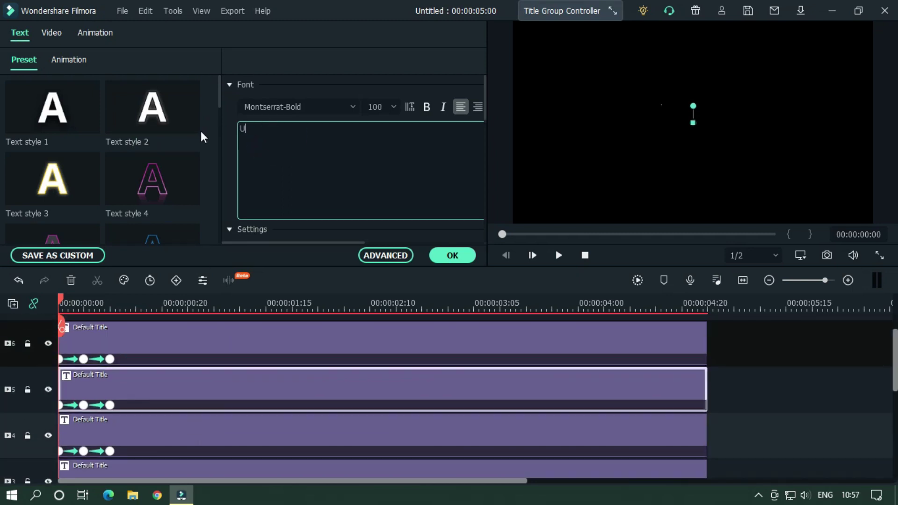
# Step: Change the text of the title on video track 6 to "D" and close the title settings
pyautogui.scroll(1, 129, 375)
pyautogui.click(128, 376)
pyautogui.click(305, 139)
pyautogui.click(452, 255)
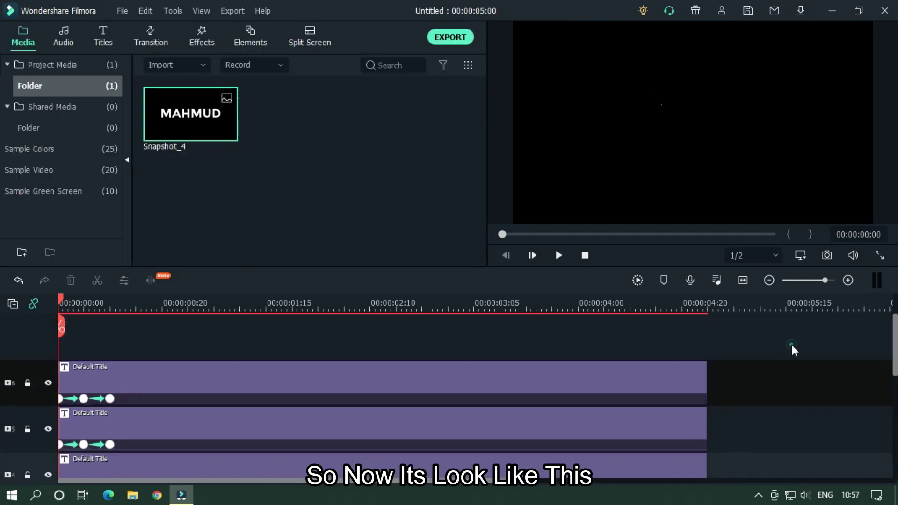
# Step: Play the stacked letter titles from the start to check their scale animation
pyautogui.press('space')
pyautogui.press('space')
pyautogui.moveTo(198, 301); pyautogui.dragTo(58, 301)
pyautogui.press('space')
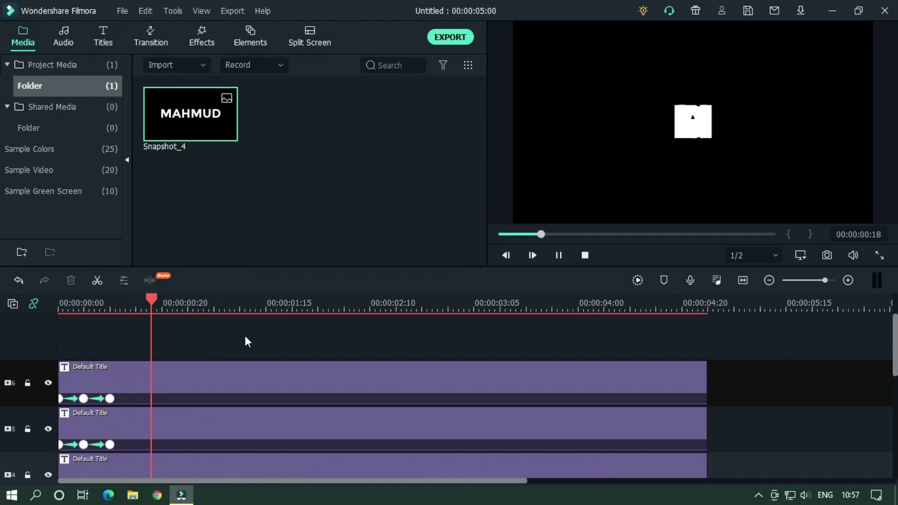
pyautogui.moveTo(209, 301); pyautogui.dragTo(58, 302)
# Step: Place the full-title snapshot on a new track above all letter titles, starting at 00:00:00:00
pyautogui.moveTo(188, 303); pyautogui.dragTo(482, 364)
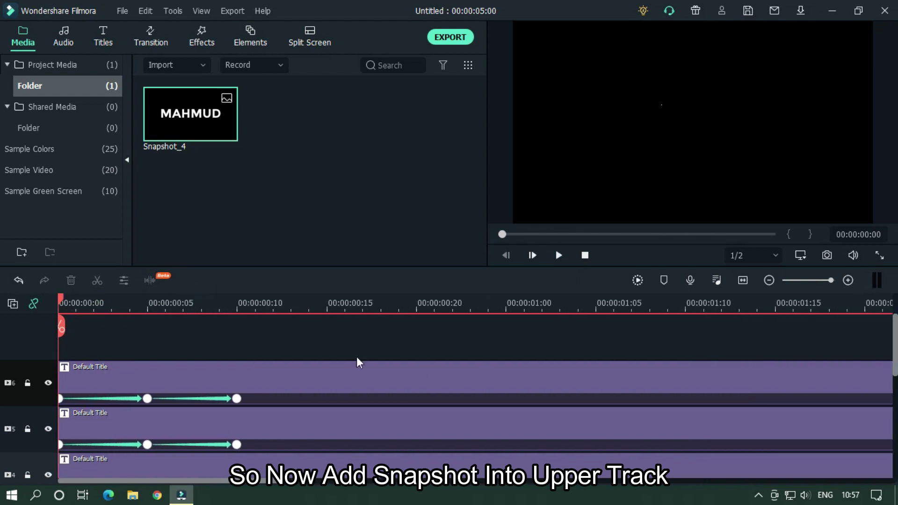
pyautogui.moveTo(187, 119)
pyautogui.moveTo(190, 117); pyautogui.dragTo(57, 342)
pyautogui.moveTo(461, 304); pyautogui.dragTo(219, 304)
# Step: Set the snapshot clip's compositing opacity to 50%
pyautogui.doubleClick(195, 383)
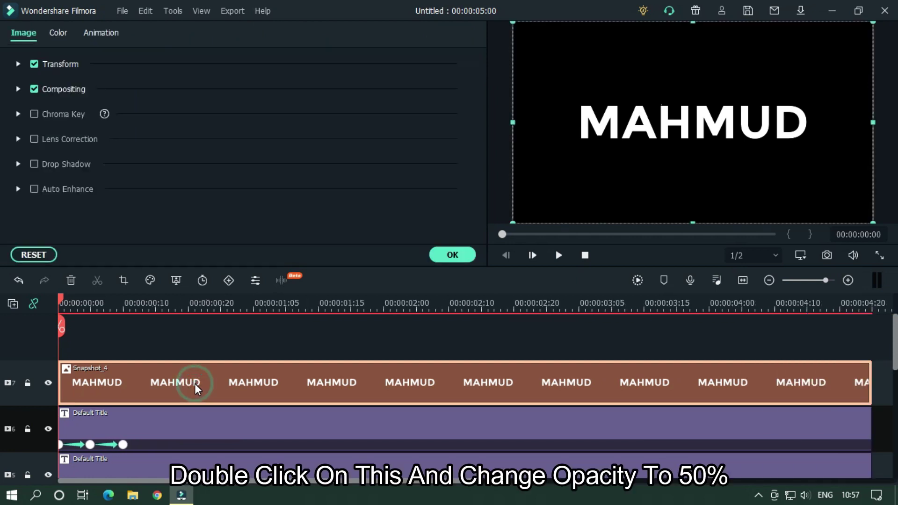
pyautogui.click(18, 89)
pyautogui.doubleClick(382, 152)
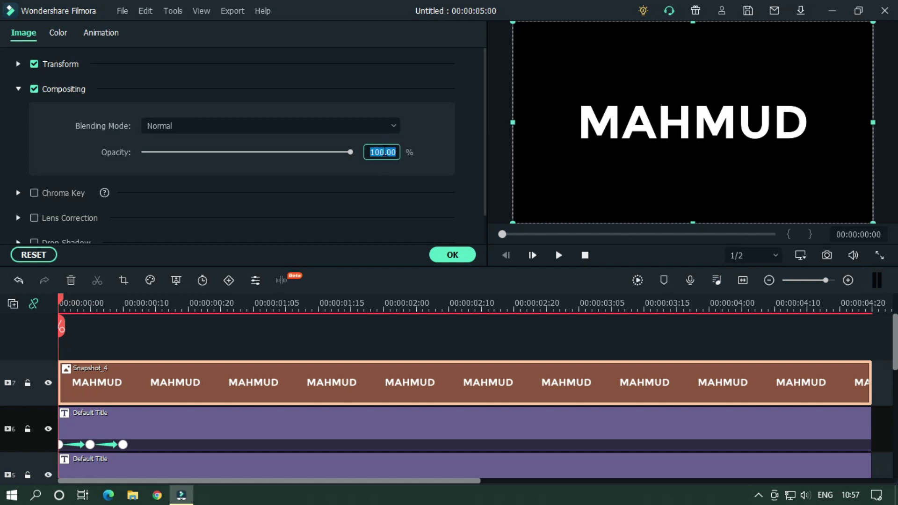
pyautogui.write('50')
pyautogui.press('Return')
# Step: Move the "M" title on video track 1 to X position -142 so it matches the first letter of the snapshot
pyautogui.scroll(-5, 316, 330)
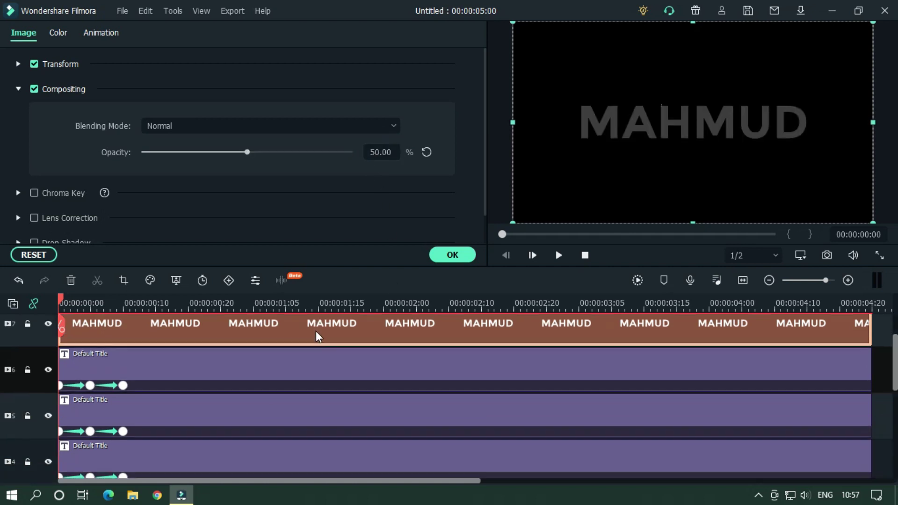
pyautogui.click(148, 303)
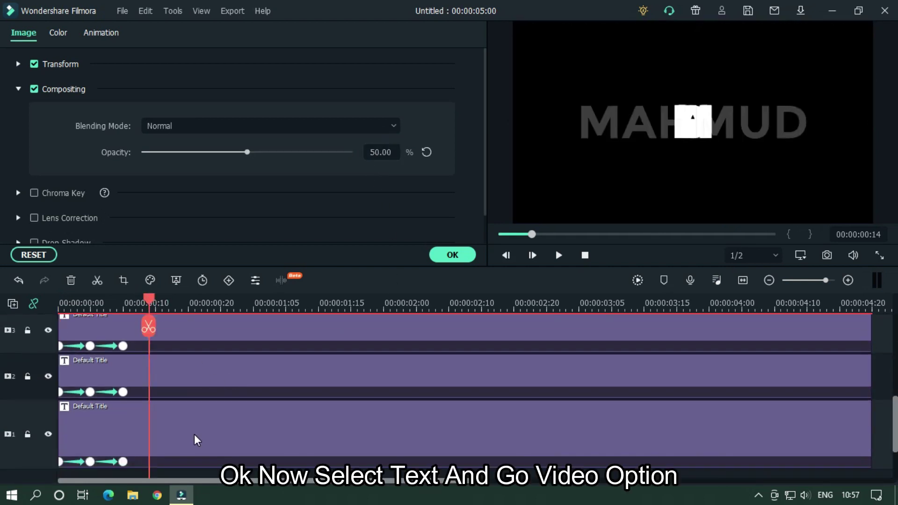
pyautogui.click(195, 434)
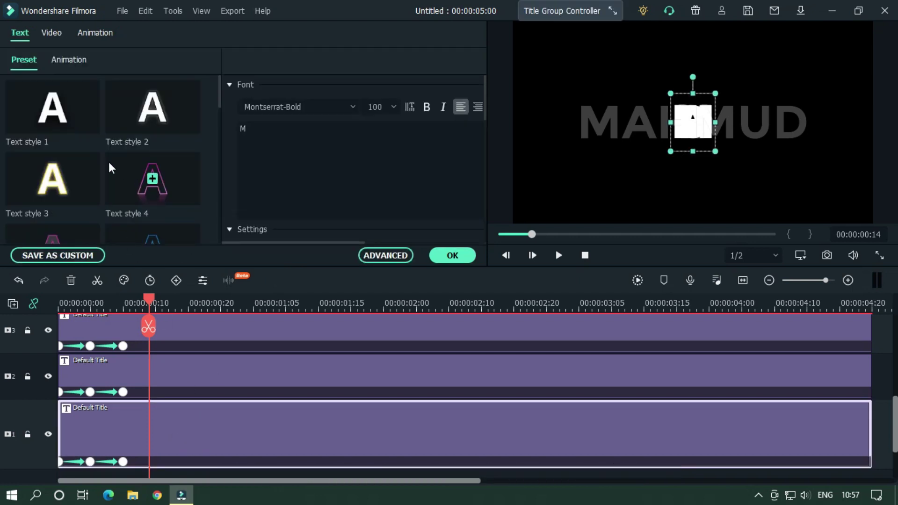
pyautogui.click(50, 35)
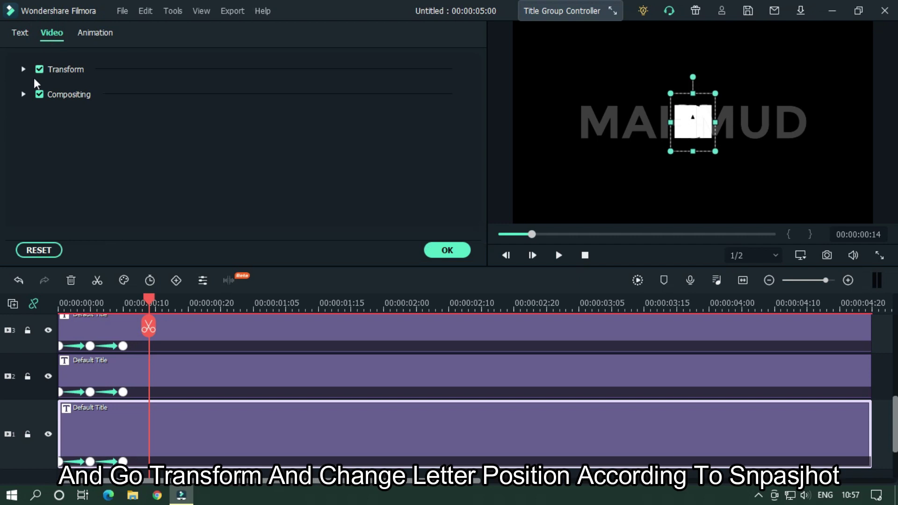
pyautogui.click(23, 69)
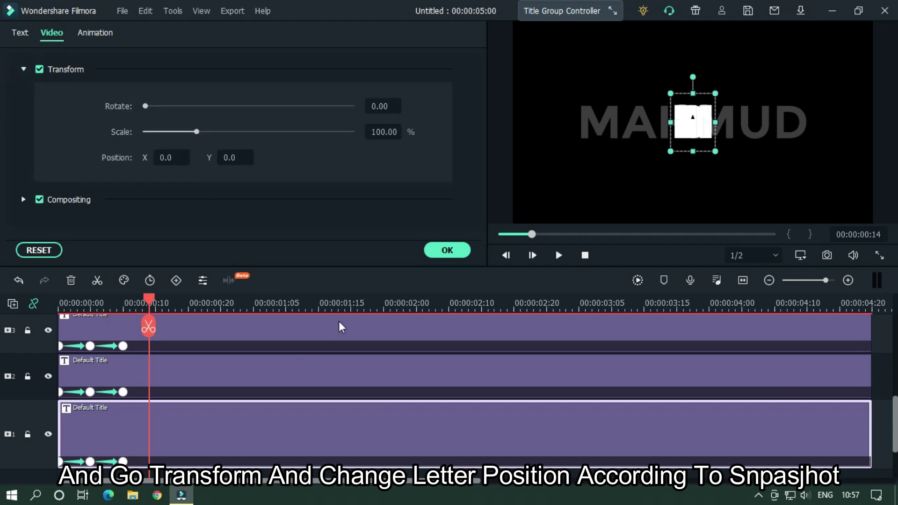
pyautogui.moveTo(327, 303); pyautogui.dragTo(388, 307)
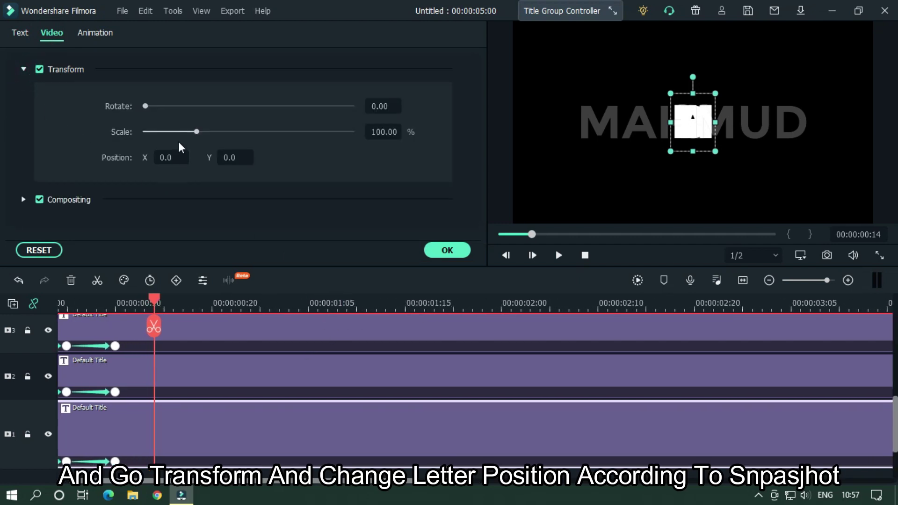
pyautogui.moveTo(170, 160); pyautogui.dragTo(131, 161)
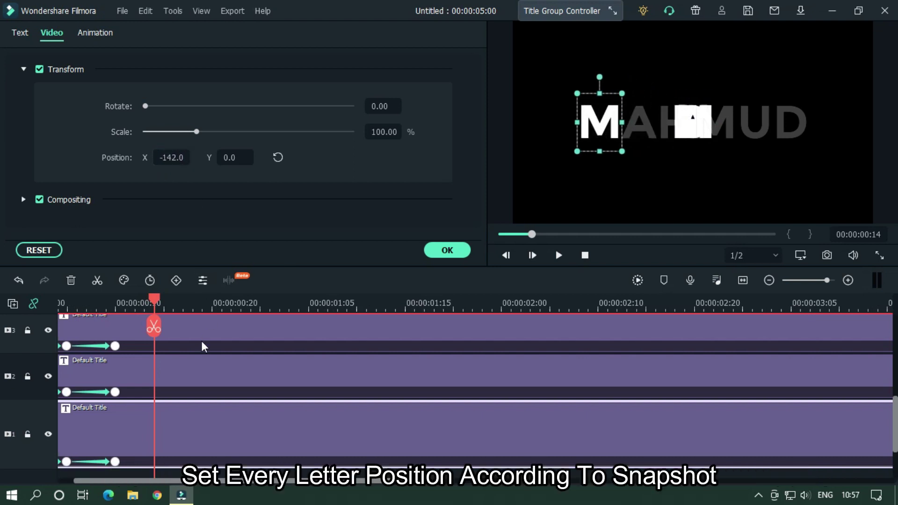
# Step: Align the remaining letter titles horizontally with their matching letters in the snapshot, with "A" at X -81 and "H" at X -27
pyautogui.click(198, 371)
pyautogui.moveTo(167, 161)
pyautogui.mouseDown()
pyautogui.moveTo(140, 160)
pyautogui.moveTo(209, 159)
pyautogui.moveTo(164, 157)
pyautogui.mouseUp()
pyautogui.click(297, 421)
pyautogui.scroll(6, 296, 377)
pyautogui.click(297, 377)
pyautogui.click(254, 372)
pyautogui.click(253, 412)
pyautogui.scroll(-1, 257, 415)
pyautogui.click(257, 428)
pyautogui.scroll(-2, 257, 421)
pyautogui.click(257, 440)
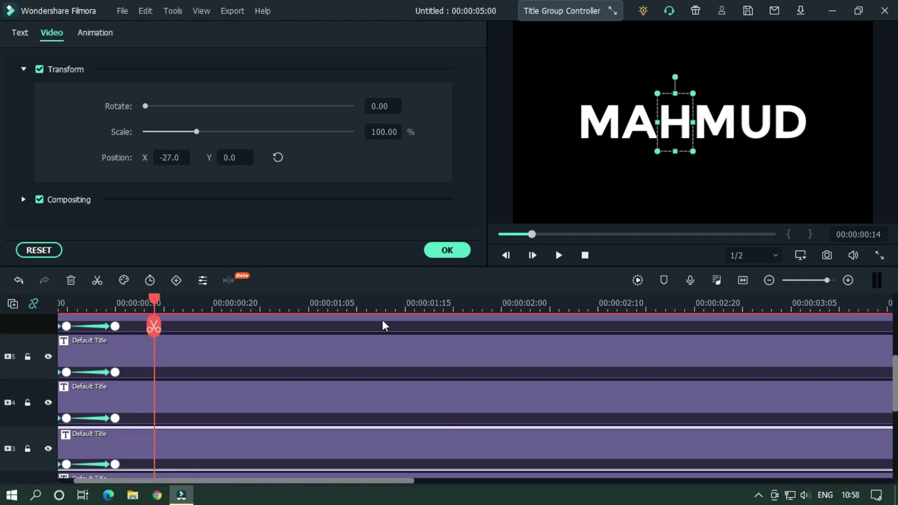
# Step: Hide the snapshot track
pyautogui.scroll(3, 382, 326)
pyautogui.click(521, 337)
pyautogui.moveTo(613, 303); pyautogui.dragTo(393, 294)
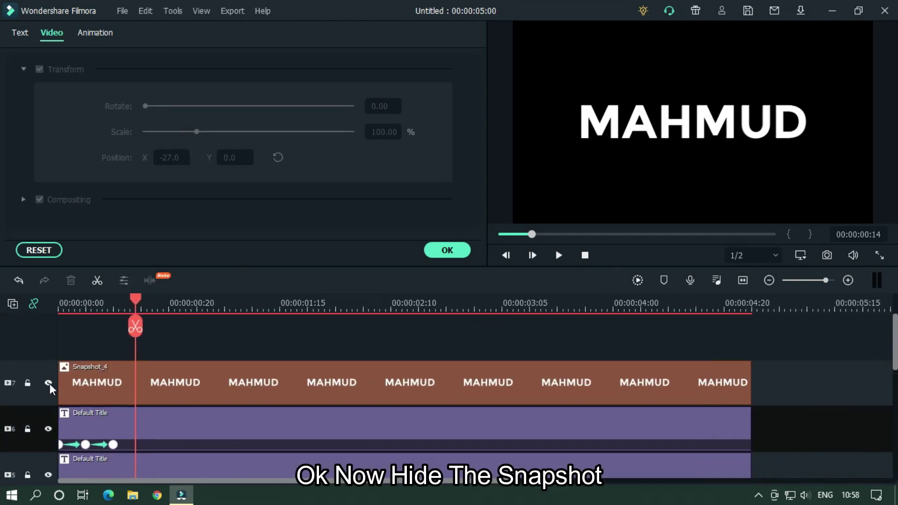
pyautogui.click(48, 382)
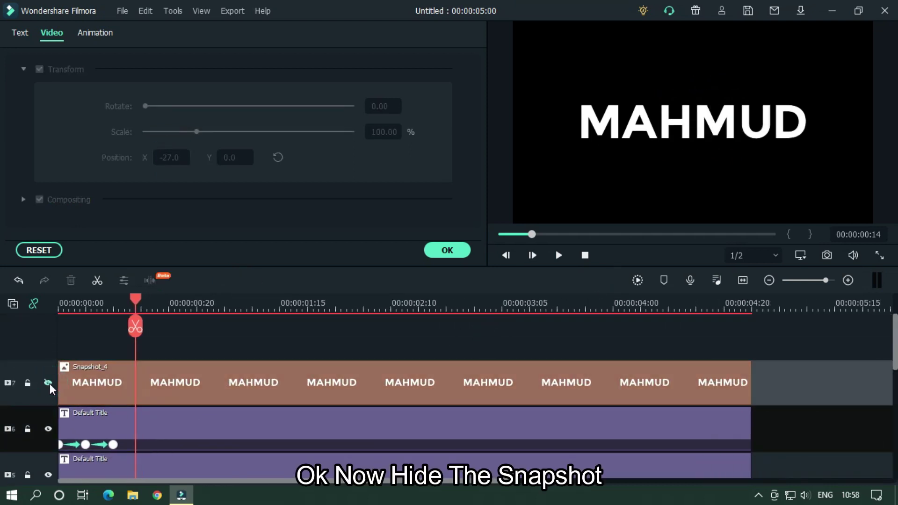
# Step: Play the aligned letters from the start twice to check the combined animation
pyautogui.click(591, 259)
pyautogui.press('space')
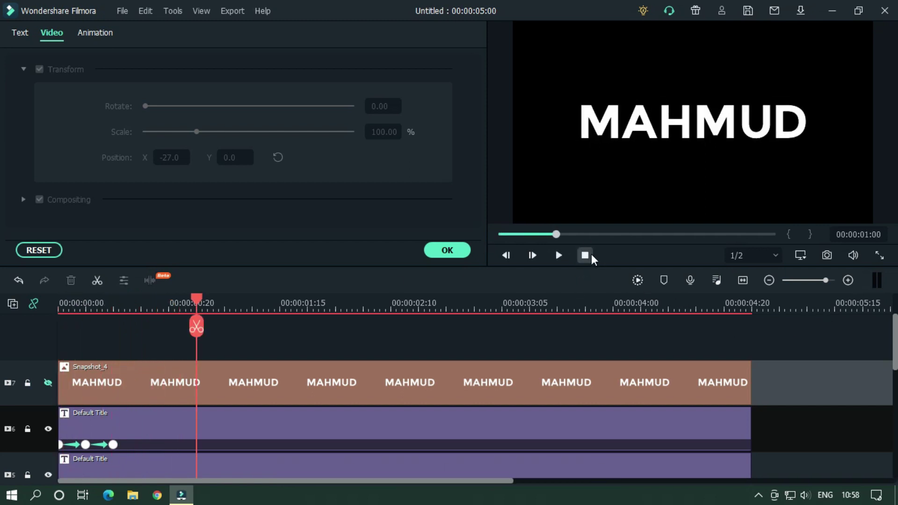
pyautogui.click(585, 254)
pyautogui.press('space')
pyautogui.press('space')
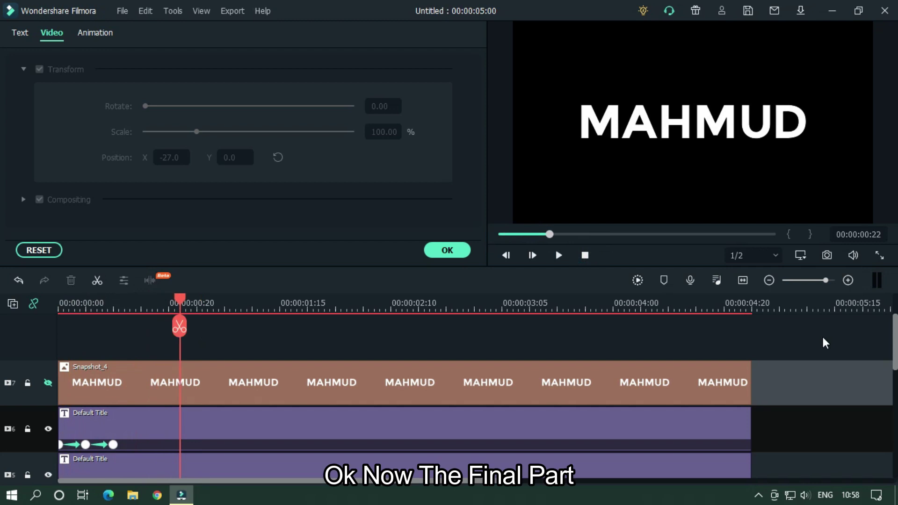
# Step: Shift the "A" title on video track 2 so it starts at 00:00:00:05
pyautogui.scroll(-5, 481, 341)
pyautogui.click(583, 258)
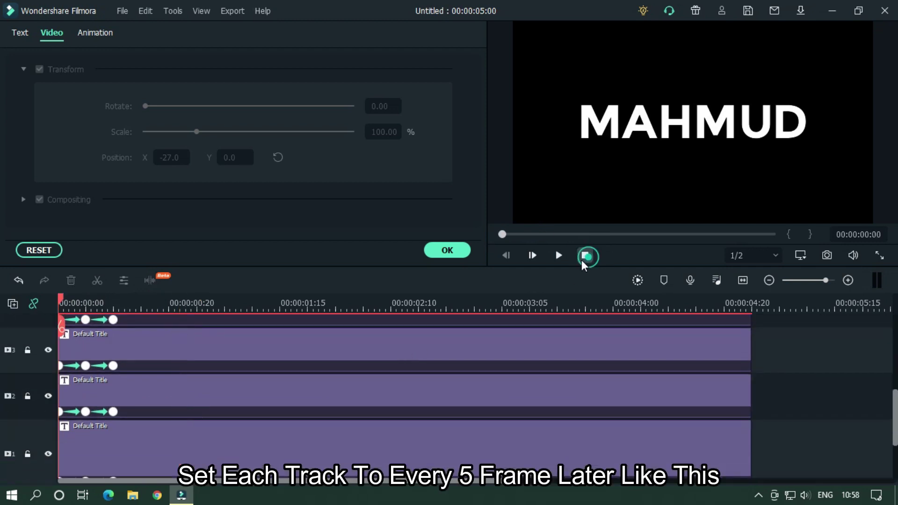
pyautogui.moveTo(168, 306); pyautogui.dragTo(597, 308)
pyautogui.scroll(-3, 318, 406)
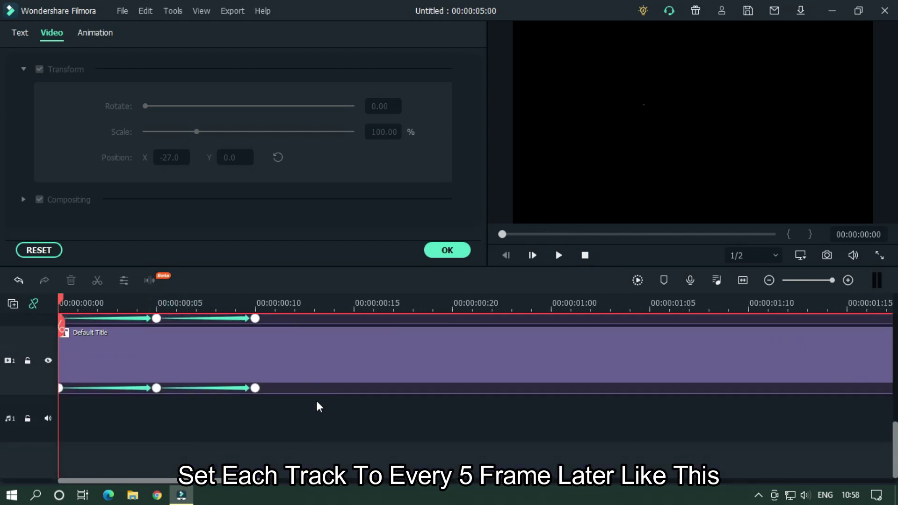
pyautogui.scroll(2, 287, 451)
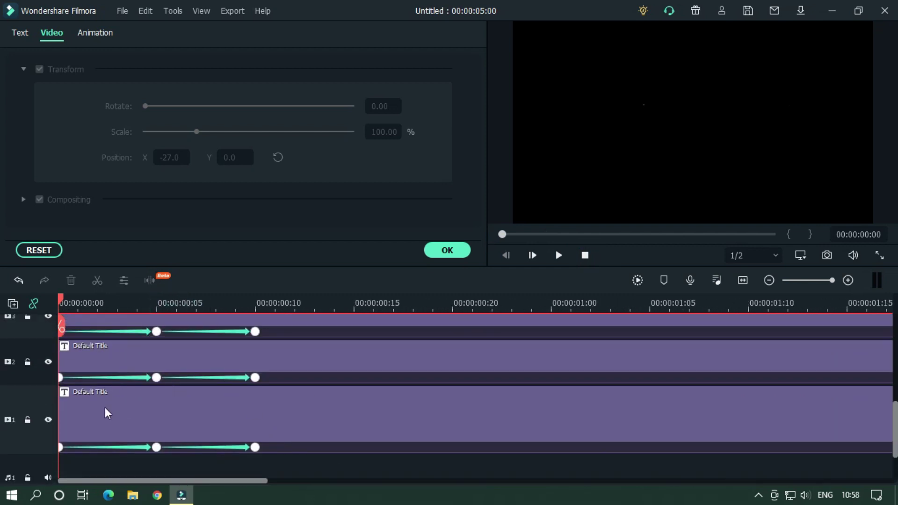
pyautogui.scroll(1, 205, 409)
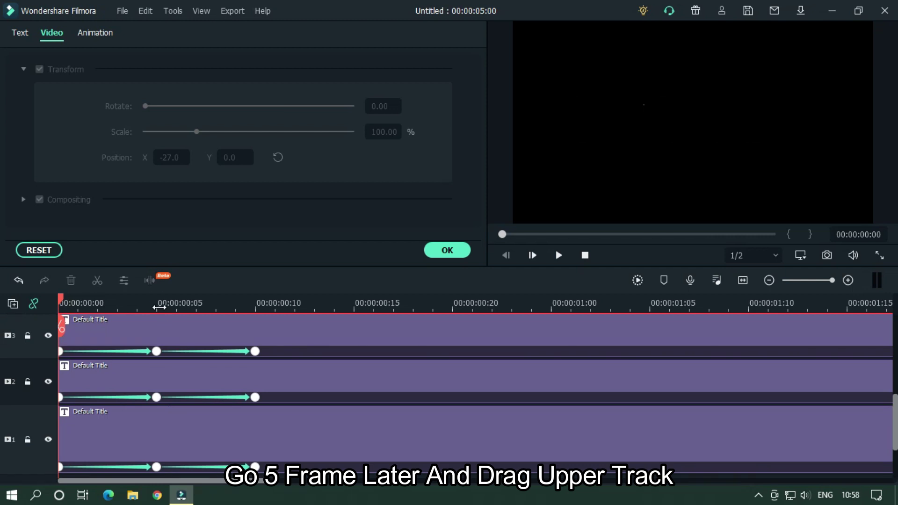
pyautogui.click(157, 307)
pyautogui.moveTo(177, 374); pyautogui.dragTo(304, 384)
# Step: Shift the "H" title on video track 3 so it starts at 00:00:00:10, five frames after the "A" title
pyautogui.scroll(1, 364, 429)
pyautogui.press('Right')
pyautogui.press('Right')
pyautogui.press('Right')
pyautogui.press('Right')
pyautogui.press('Right')
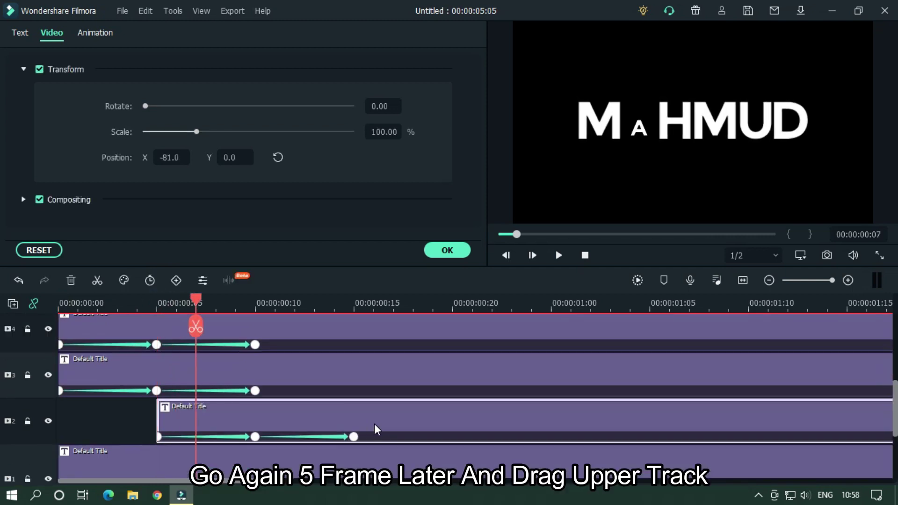
pyautogui.moveTo(286, 375); pyautogui.dragTo(485, 379)
pyautogui.scroll(1, 497, 418)
pyautogui.scroll(1, 498, 420)
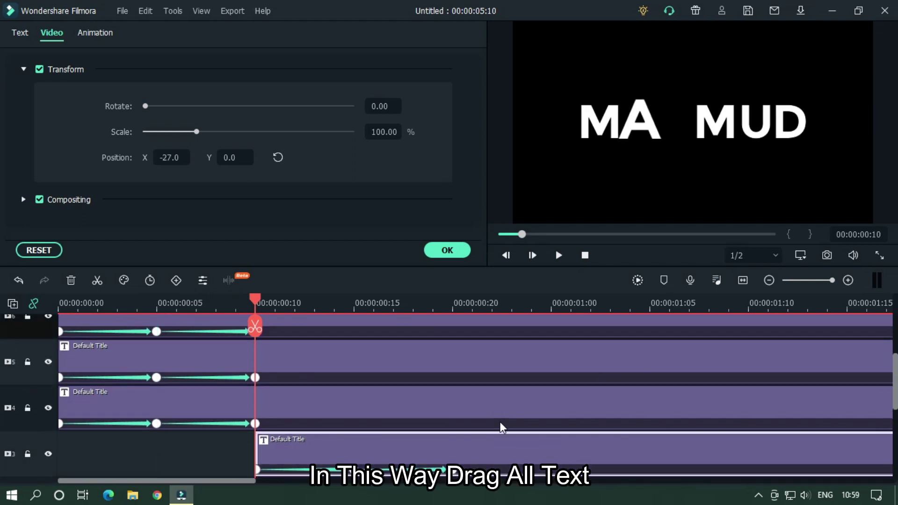
# Step: Shift the second "M" title on video track 4 so it starts at 00:00:00:15
pyautogui.press('Right')
pyautogui.press('Right')
pyautogui.press('Right')
pyautogui.press('Right')
pyautogui.press('Right')
pyautogui.moveTo(301, 412); pyautogui.dragTo(596, 414)
# Step: Shift the "U" title on video track 5 so it starts at 00:00:00:20
pyautogui.scroll(2, 599, 423)
pyautogui.press('Right')
pyautogui.press('Right')
pyautogui.press('Right')
pyautogui.press('Right')
pyautogui.press('Right')
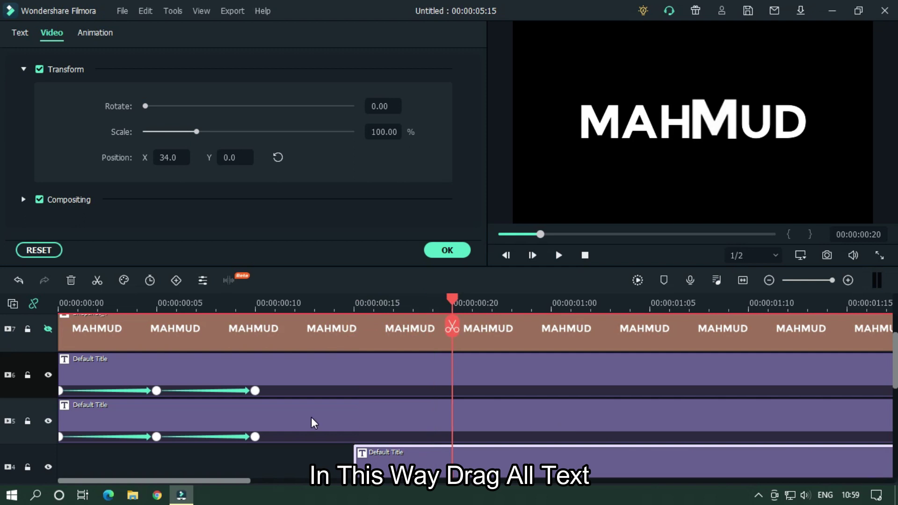
pyautogui.moveTo(311, 421); pyautogui.dragTo(703, 422)
# Step: Shift the "D" title on video track 6 so it starts at 00:00:01:00, five frames after the "U" title
pyautogui.press('Right')
pyautogui.press('Right')
pyautogui.press('Right')
pyautogui.press('Right')
pyautogui.press('Right')
pyautogui.moveTo(753, 379); pyautogui.dragTo(803, 379)
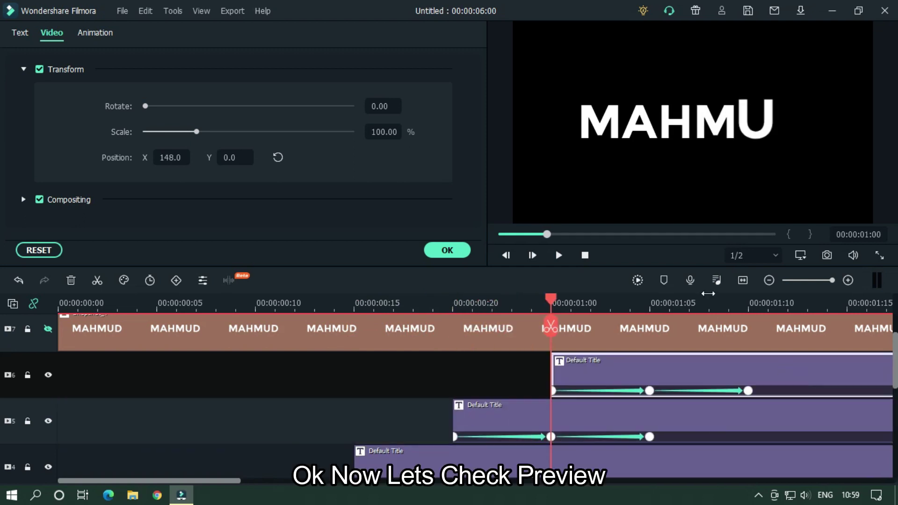
# Step: Play the staggered letters from the start several times to check the letter-by-letter animation
pyautogui.moveTo(706, 295); pyautogui.dragTo(471, 295)
pyautogui.scroll(-3, 560, 358)
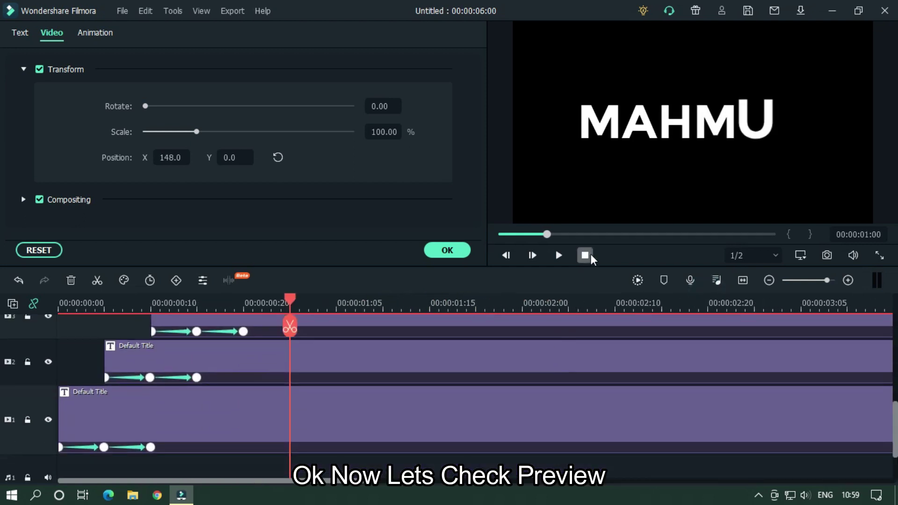
pyautogui.click(590, 256)
pyautogui.press('space')
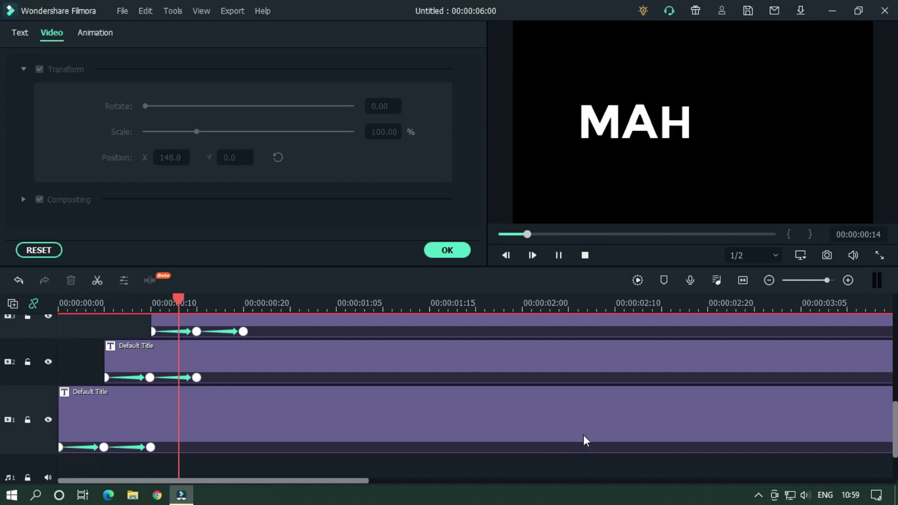
pyautogui.click(586, 255)
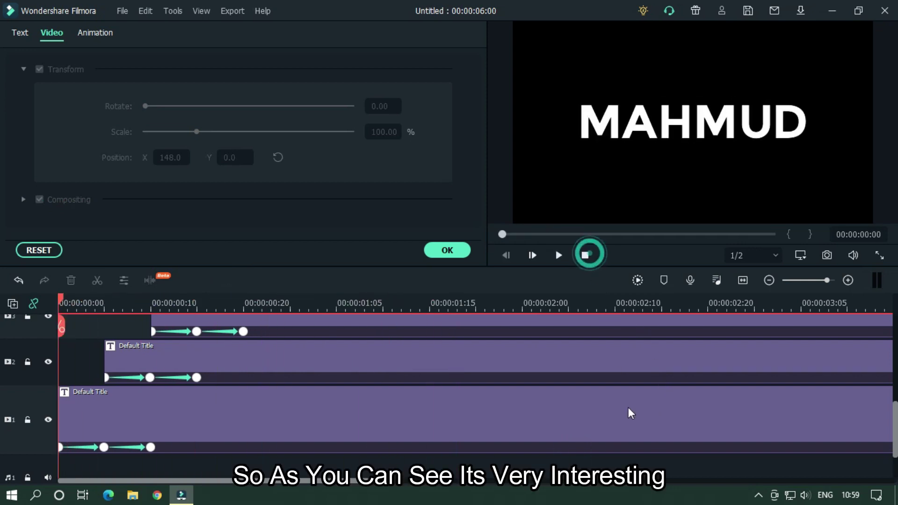
pyautogui.press('space')
pyautogui.press('space')
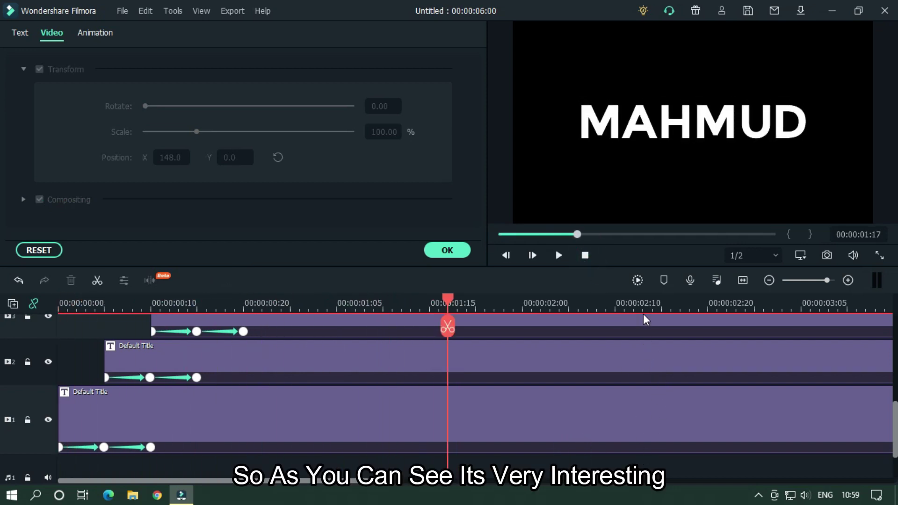
pyautogui.moveTo(553, 309); pyautogui.dragTo(352, 318)
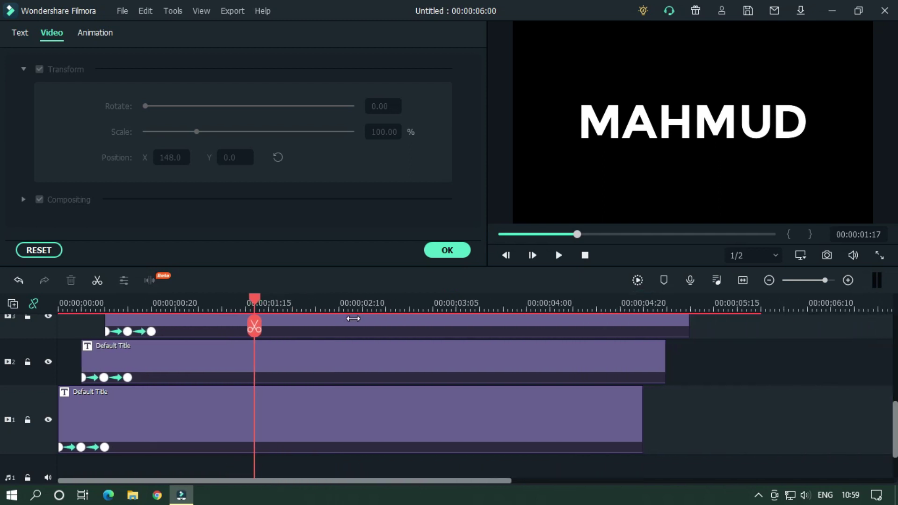
pyautogui.click(584, 255)
pyautogui.press('space')
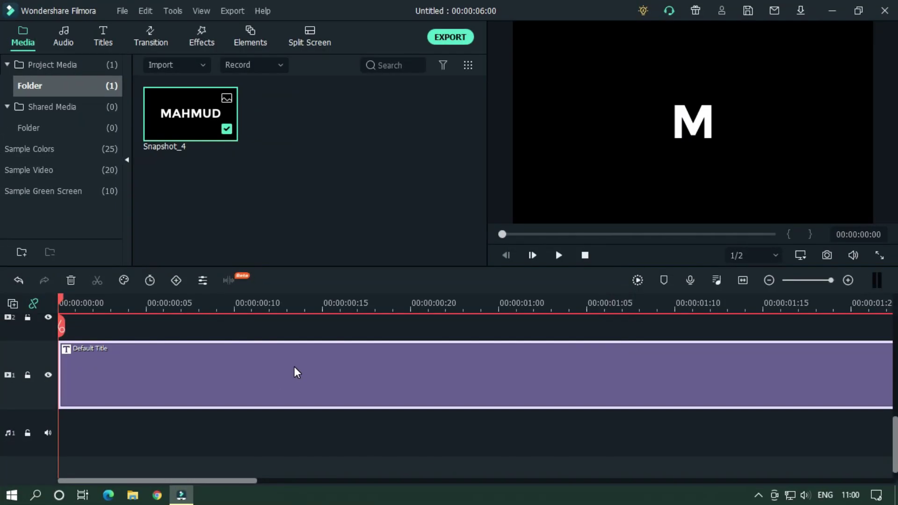
# Step: Customize the animation of the "M" title on video track 1 with a Position Y of -185 at the first frame
pyautogui.doubleClick(295, 372)
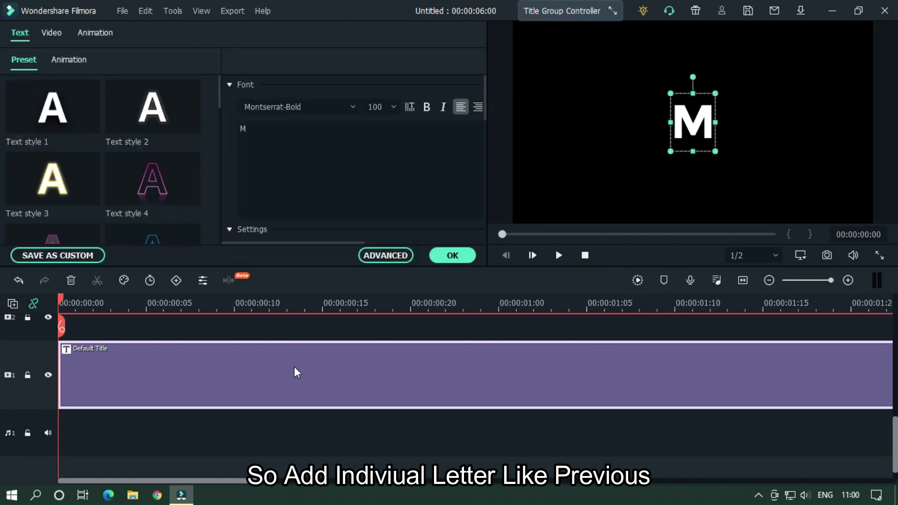
pyautogui.click(96, 35)
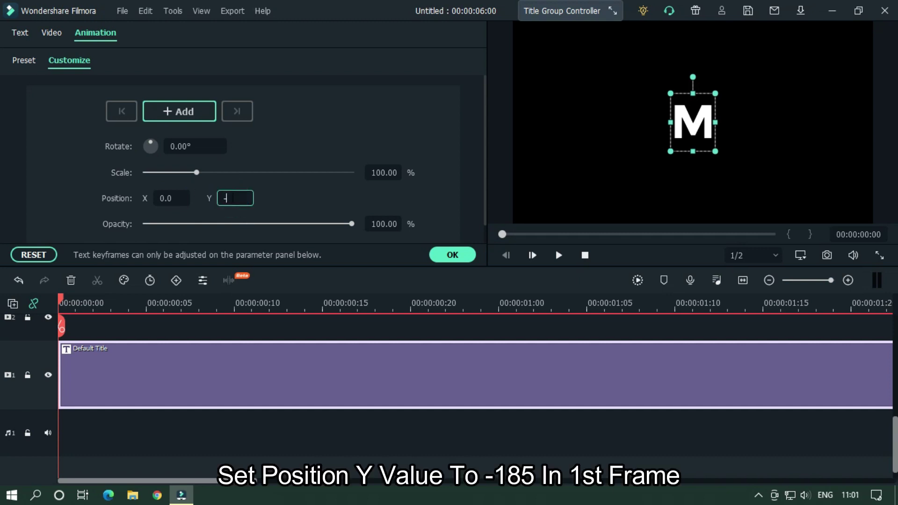
pyautogui.write('-185')
pyautogui.press('Return')
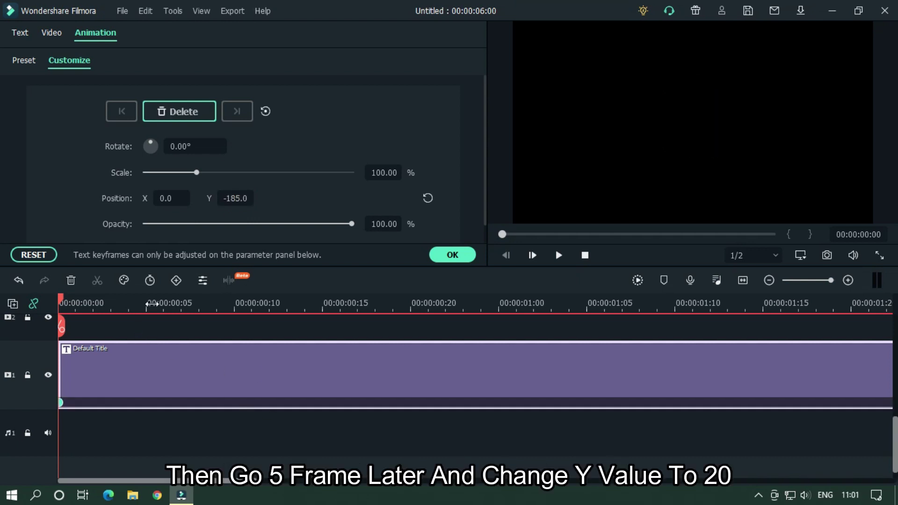
# Step: Add a keyframe with Position Y 20 at 00:00:00:05 and another with the position reset at 00:00:00:08
pyautogui.click(151, 304)
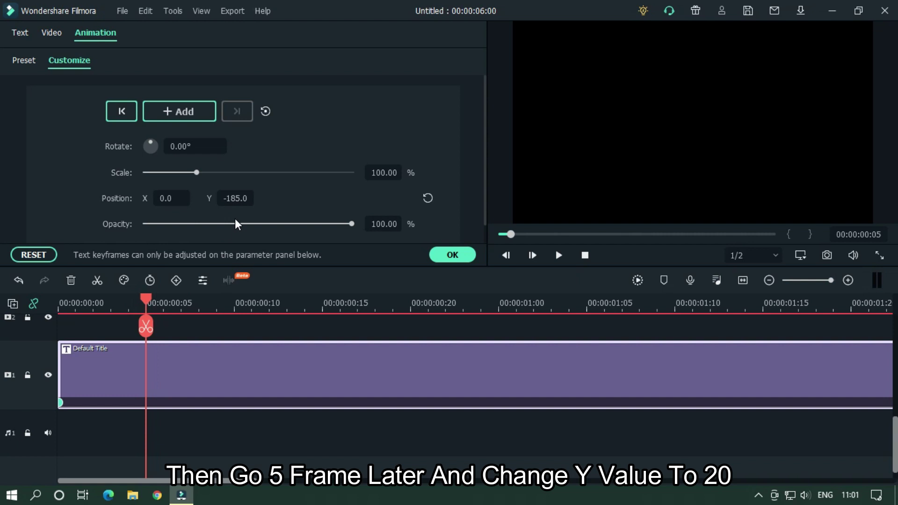
pyautogui.click(236, 197)
pyautogui.write('20')
pyautogui.press('Return')
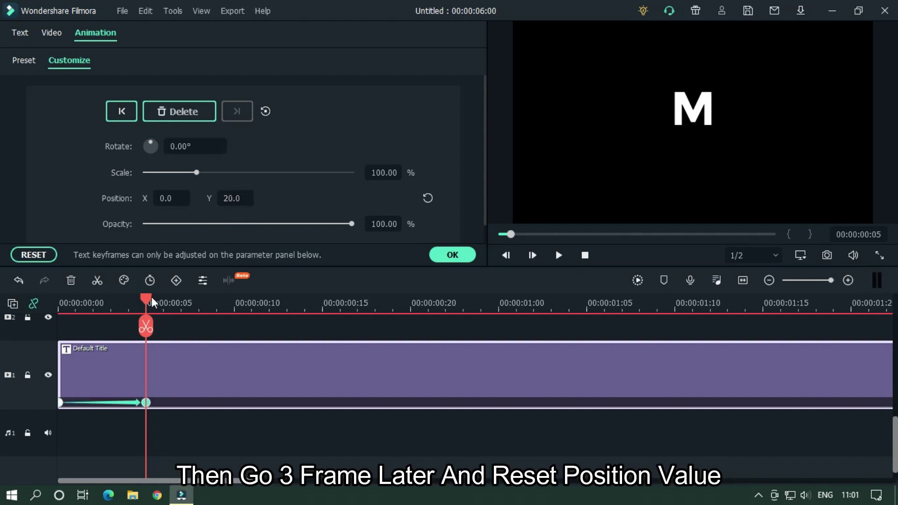
pyautogui.moveTo(150, 297); pyautogui.dragTo(200, 300)
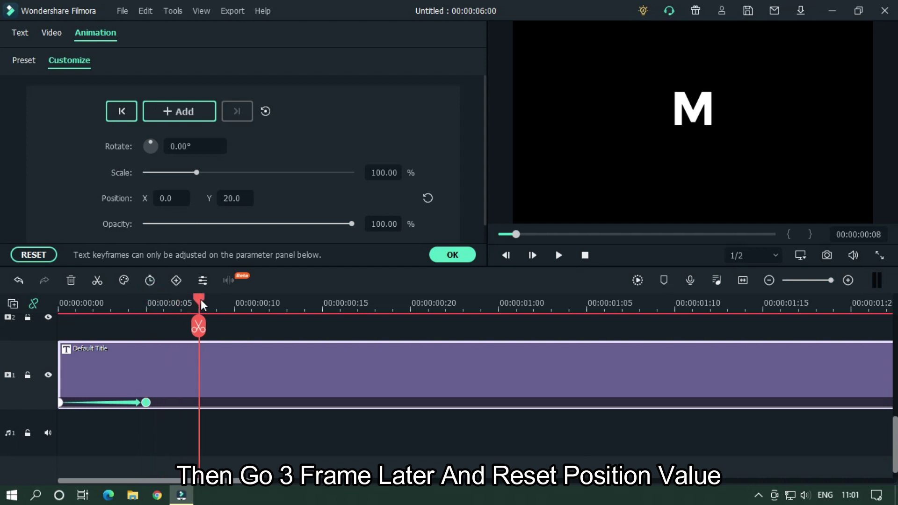
pyautogui.click(428, 198)
# Step: Copy the animated "M" title from video track 1 and paste it at the start of the upper tracks
pyautogui.moveTo(467, 303); pyautogui.dragTo(220, 295)
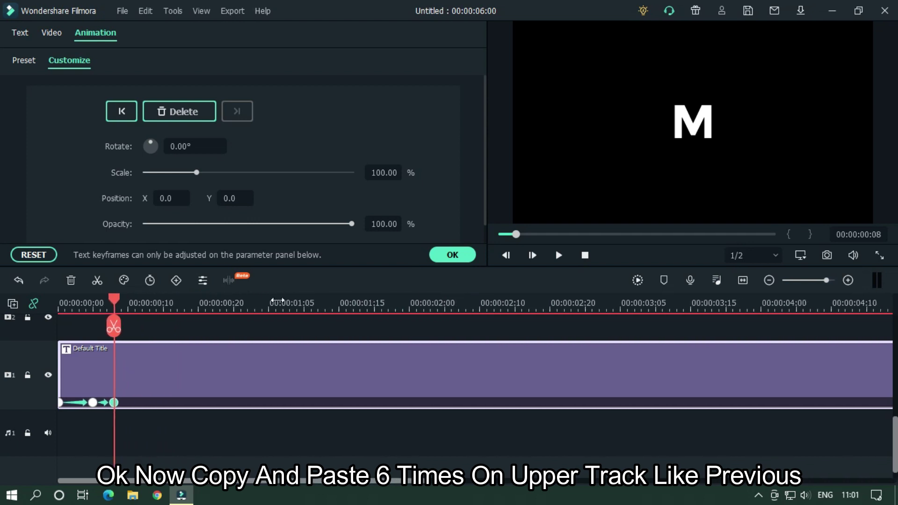
pyautogui.moveTo(278, 300); pyautogui.dragTo(188, 292)
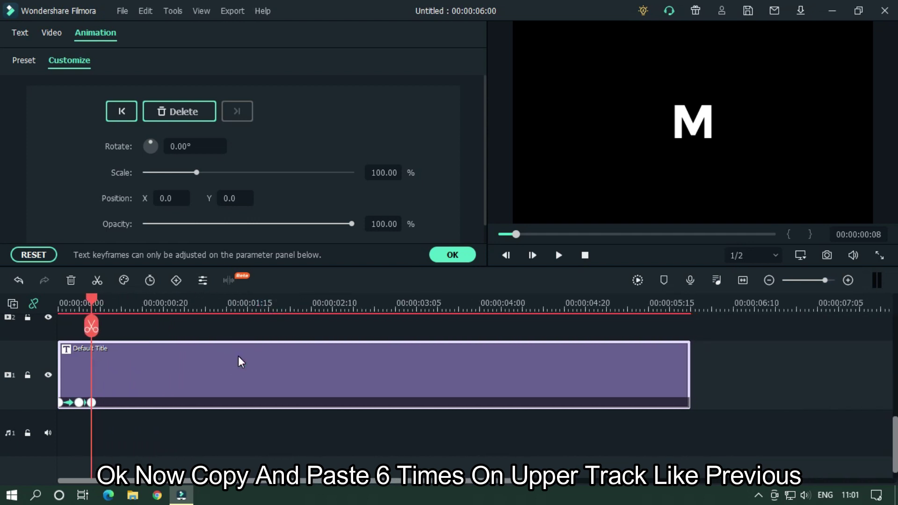
pyautogui.click(742, 349)
pyautogui.click(588, 361)
pyautogui.click(585, 255)
pyautogui.scroll(2, 608, 339)
pyautogui.click(608, 396)
pyautogui.hotkey('ctrl', 'v')
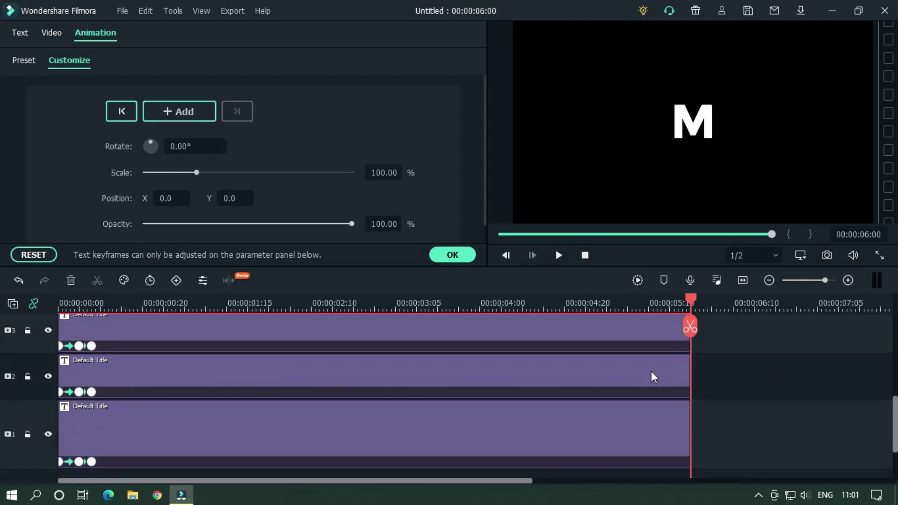
# Step: Change the copied title on video track 2 to "A" and the one on track 3 to "H"
pyautogui.click(225, 382)
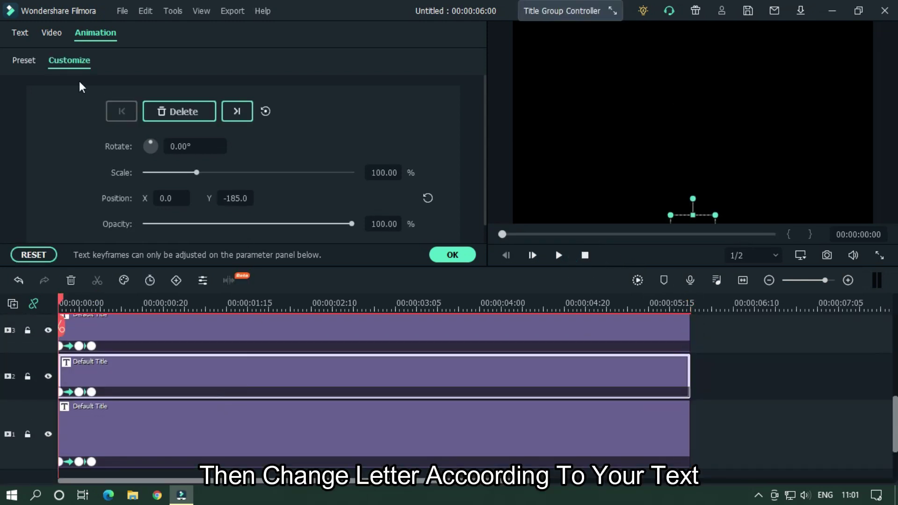
pyautogui.click(15, 36)
pyautogui.click(293, 130)
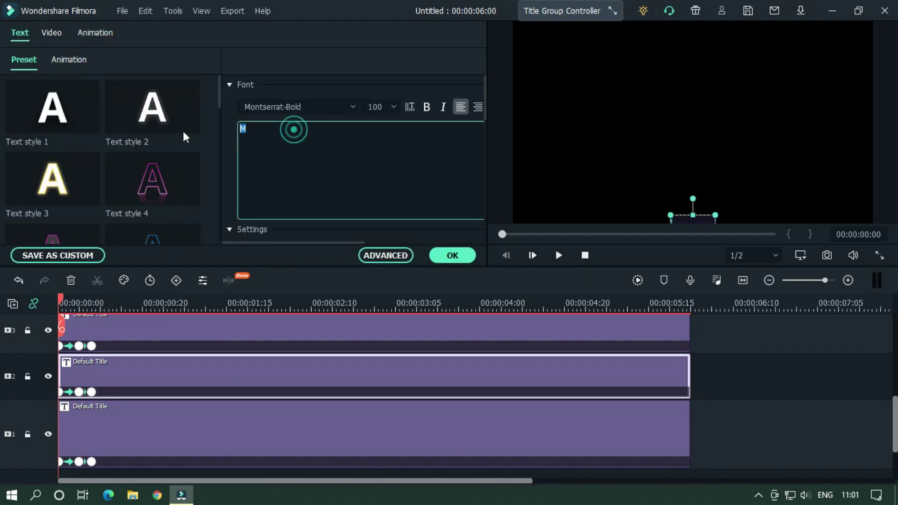
pyautogui.scroll(1, 161, 366)
pyautogui.click(160, 367)
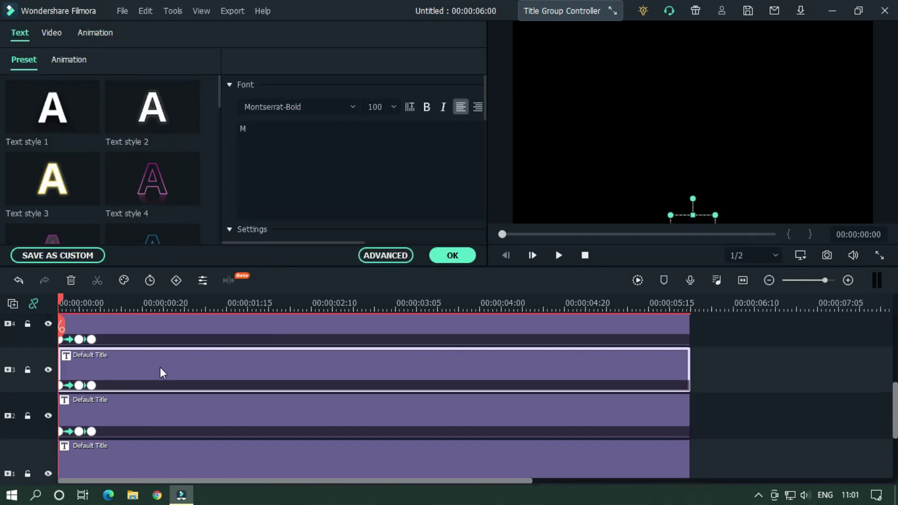
pyautogui.write('A')
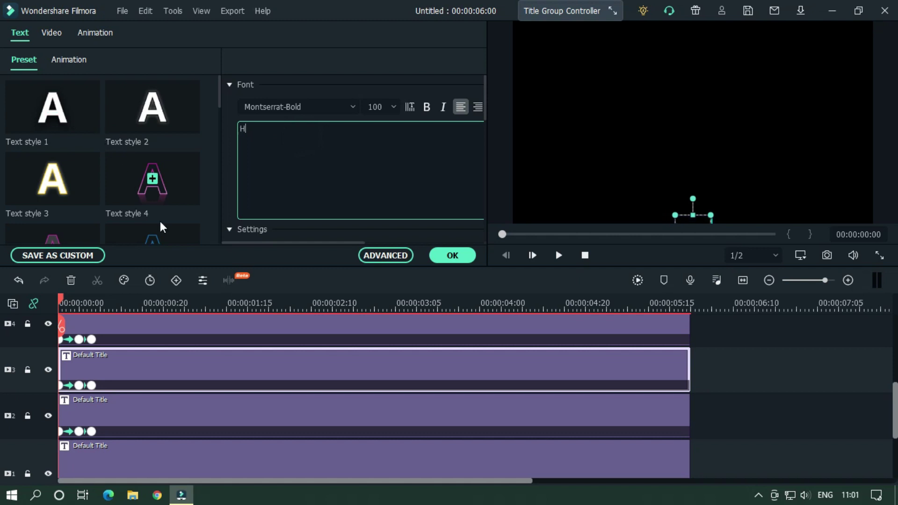
# Step: Change the copied titles on video tracks 5 and 6 to "U" and "D", keeping "M" on track 4
pyautogui.scroll(1, 139, 360)
pyautogui.click(137, 360)
pyautogui.scroll(1, 121, 361)
pyautogui.click(121, 367)
pyautogui.scroll(1, 150, 344)
pyautogui.click(151, 341)
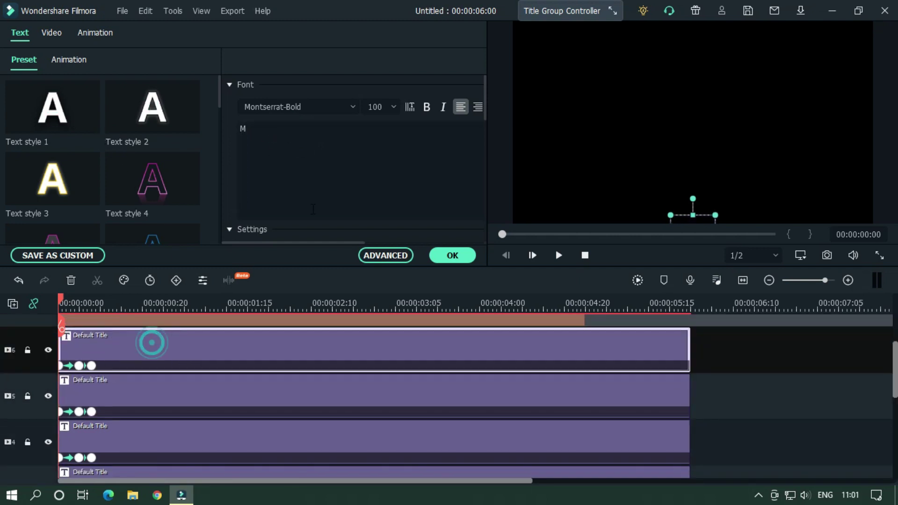
pyautogui.click(452, 256)
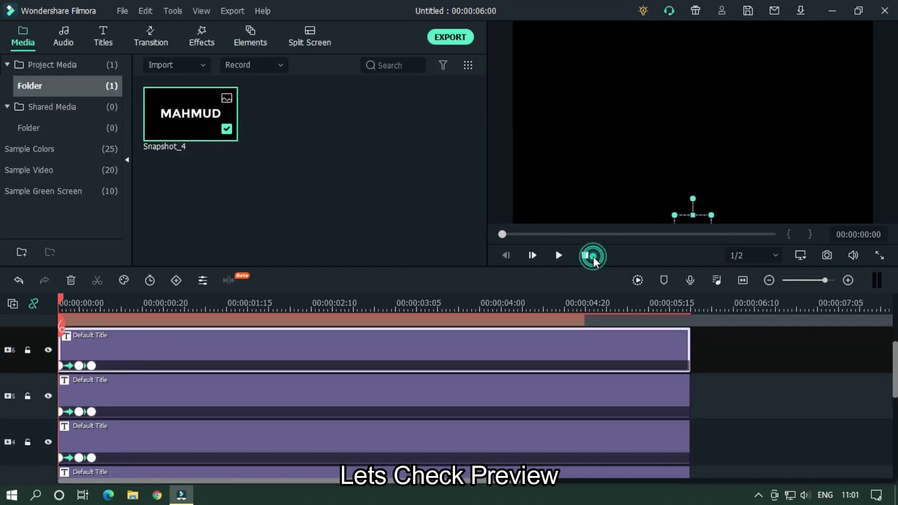
# Step: Play the stacked letters briefly to check the rising animation, and return the playhead to the start
pyautogui.click(846, 368)
pyautogui.press('space')
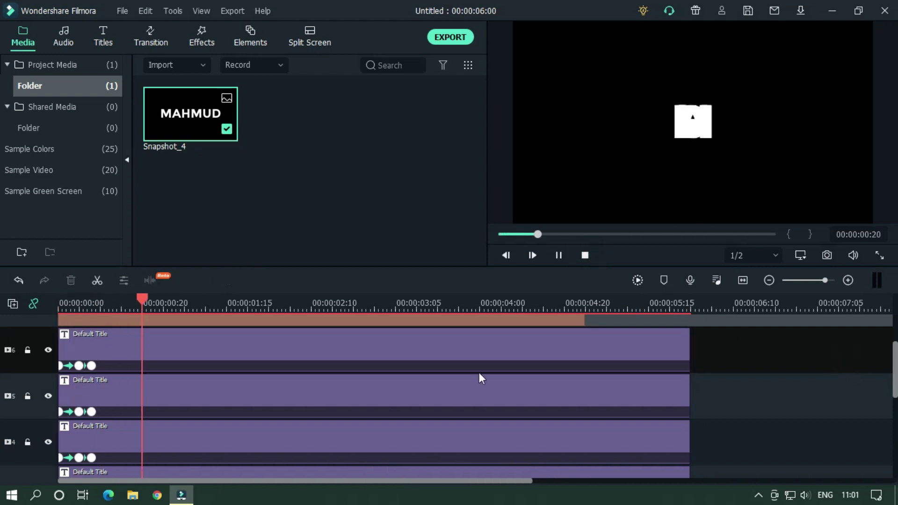
pyautogui.moveTo(151, 303); pyautogui.dragTo(58, 304)
# Step: Show the snapshot track as a guide and open the "M" title on track 1 with the playhead past its keyframes
pyautogui.scroll(2, 192, 341)
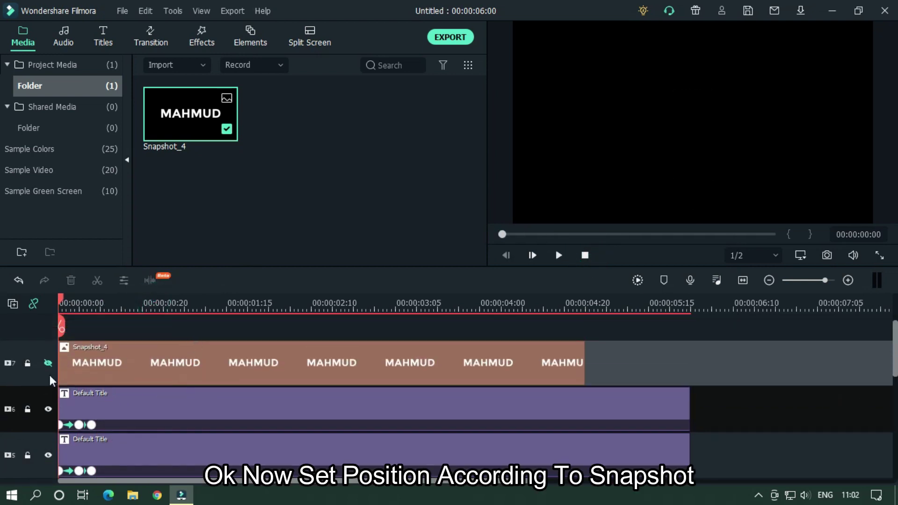
pyautogui.click(47, 364)
pyautogui.moveTo(151, 303); pyautogui.dragTo(327, 298)
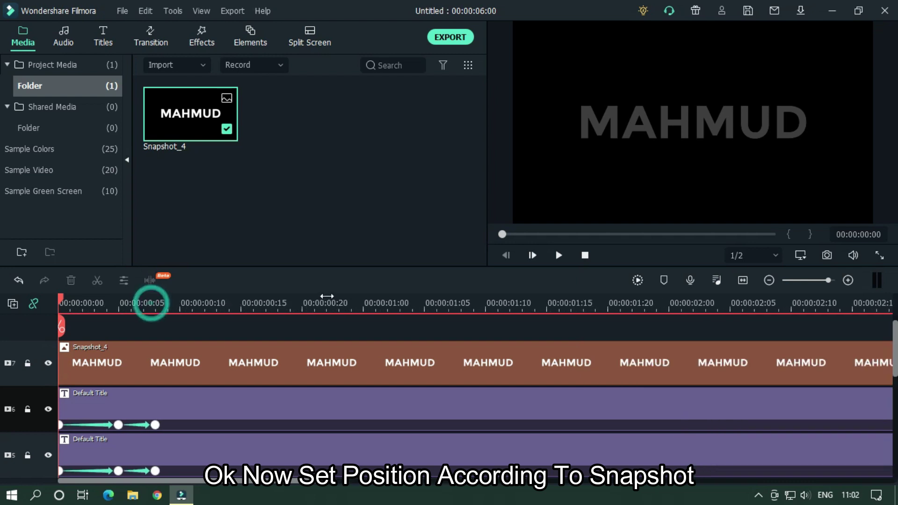
pyautogui.scroll(-2, 369, 374)
pyautogui.scroll(-3, 371, 374)
pyautogui.doubleClick(265, 404)
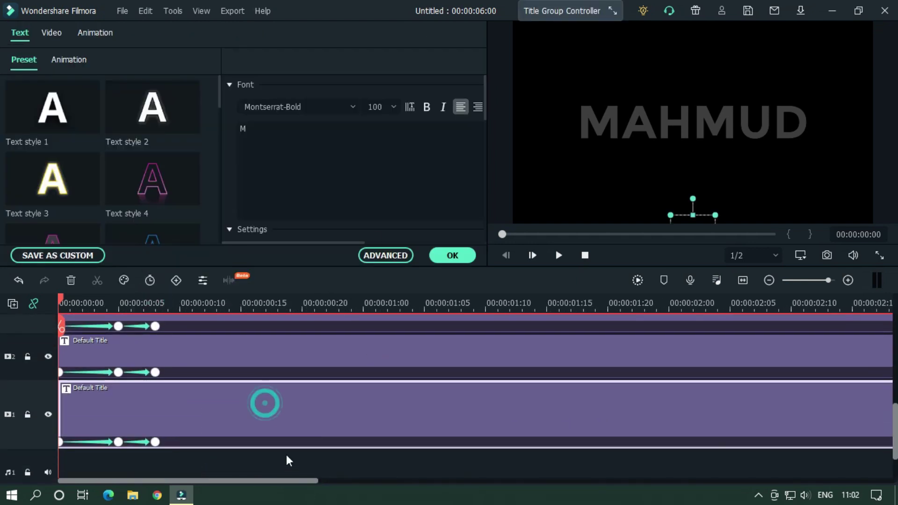
pyautogui.click(204, 302)
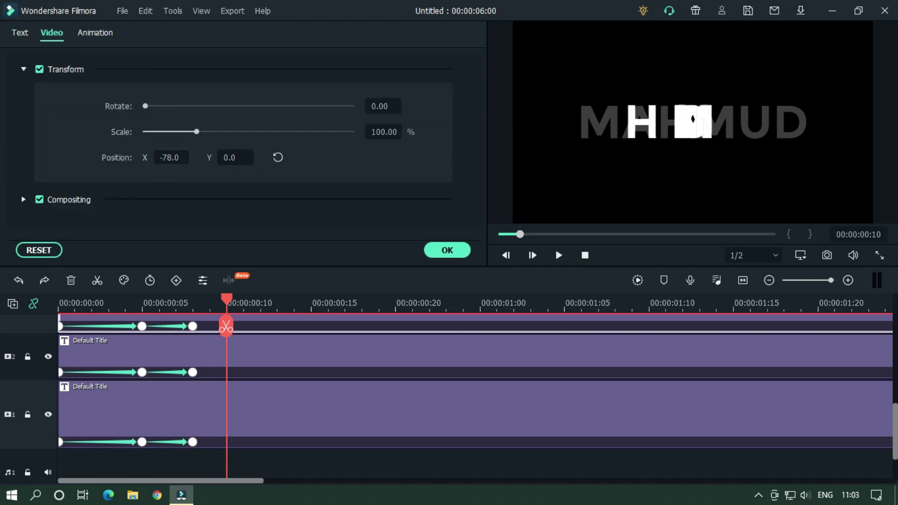
# Step: Line up the letter titles horizontally with the snapshot, placing the track 1 "M" at X -142 and the "H" at X -28
pyautogui.hotkey('ctrl', 'z')
pyautogui.hotkey('ctrl', 'z')
pyautogui.click(267, 429)
pyautogui.moveTo(180, 157); pyautogui.dragTo(158, 157)
pyautogui.click(264, 361)
pyautogui.scroll(3, 315, 389)
pyautogui.click(285, 347)
pyautogui.click(277, 376)
pyautogui.scroll(-1, 343, 353)
pyautogui.click(261, 422)
pyautogui.scroll(-2, 257, 402)
pyautogui.click(272, 423)
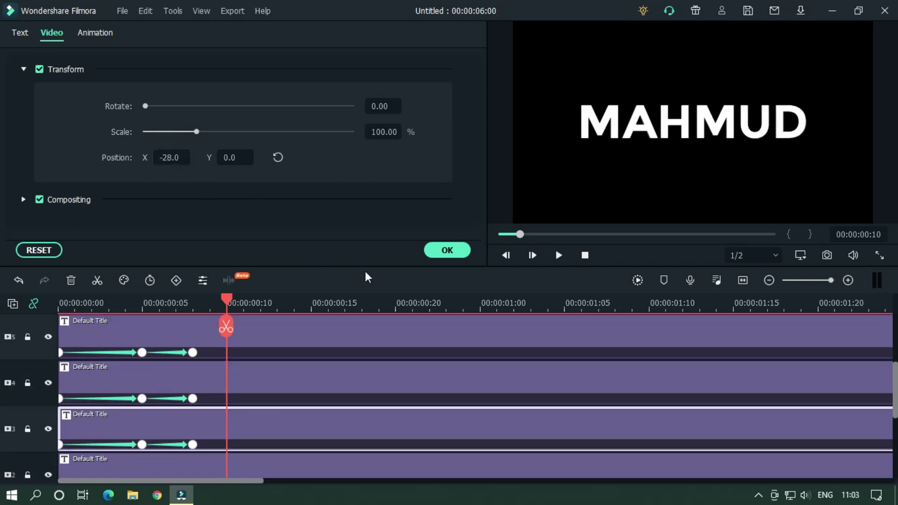
# Step: Play the aligned letters from the start twice to check the rising animation against the snapshot
pyautogui.scroll(-3, 441, 399)
pyautogui.click(585, 255)
pyautogui.press('space')
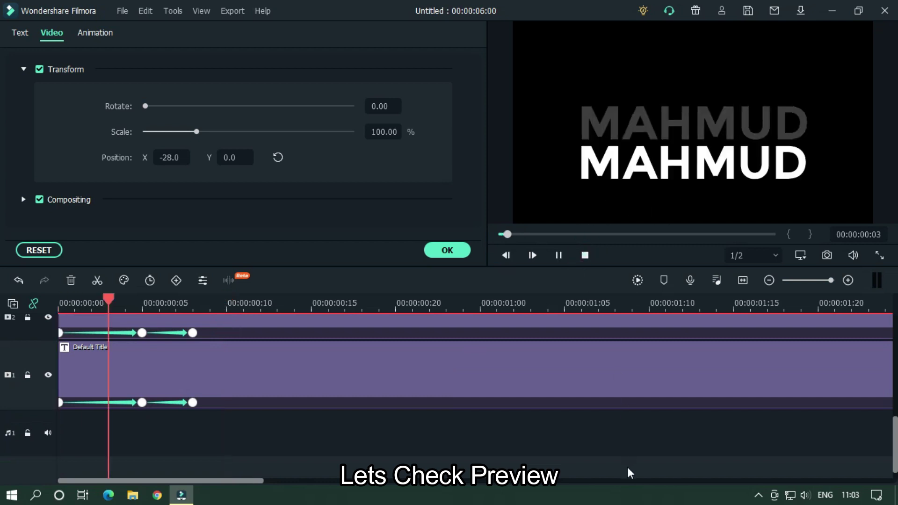
pyautogui.press('space')
pyautogui.click(584, 254)
pyautogui.press('space')
pyautogui.press('space')
# Step: Hide the snapshot on video track 7
pyautogui.scroll(3, 636, 421)
pyautogui.scroll(3, 641, 417)
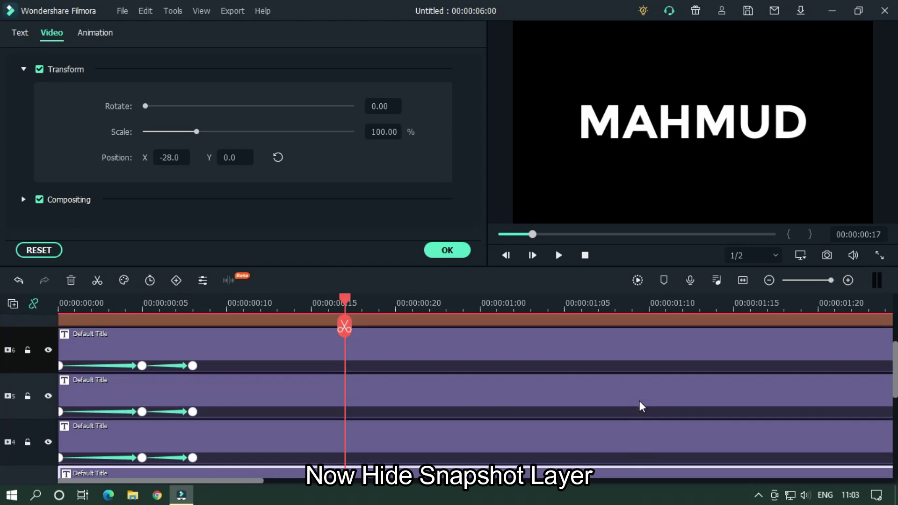
pyautogui.click(49, 363)
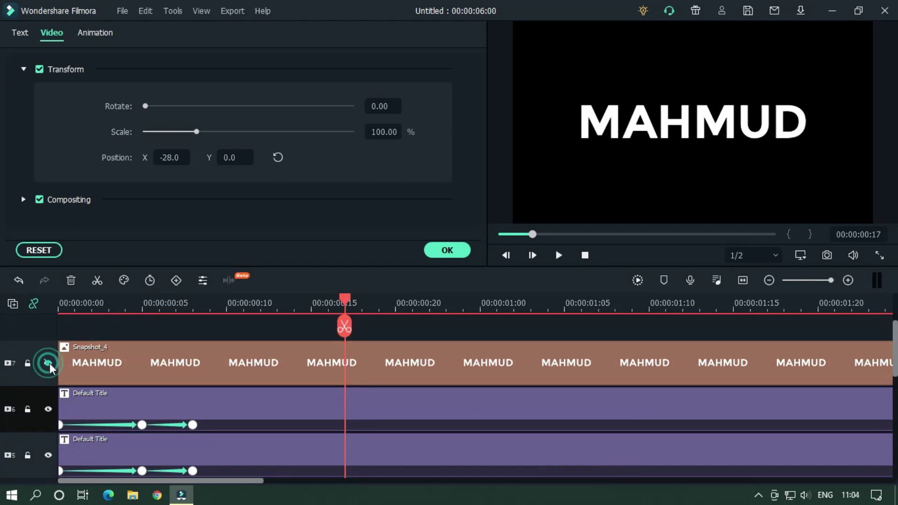
# Step: Set Position Y to 26 at the second keyframe of the "M" title on track 1
pyautogui.moveTo(342, 306); pyautogui.dragTo(142, 305)
pyautogui.scroll(-5, 407, 381)
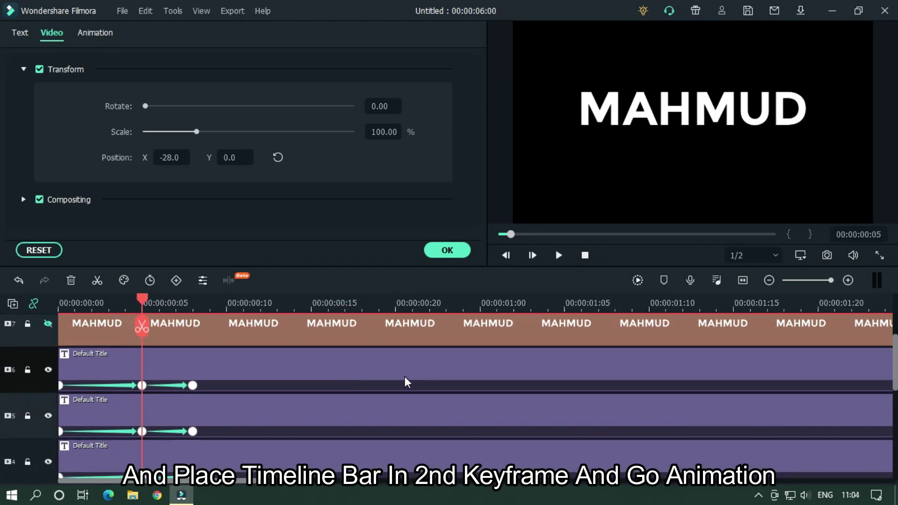
pyautogui.scroll(1, 381, 414)
pyautogui.click(239, 402)
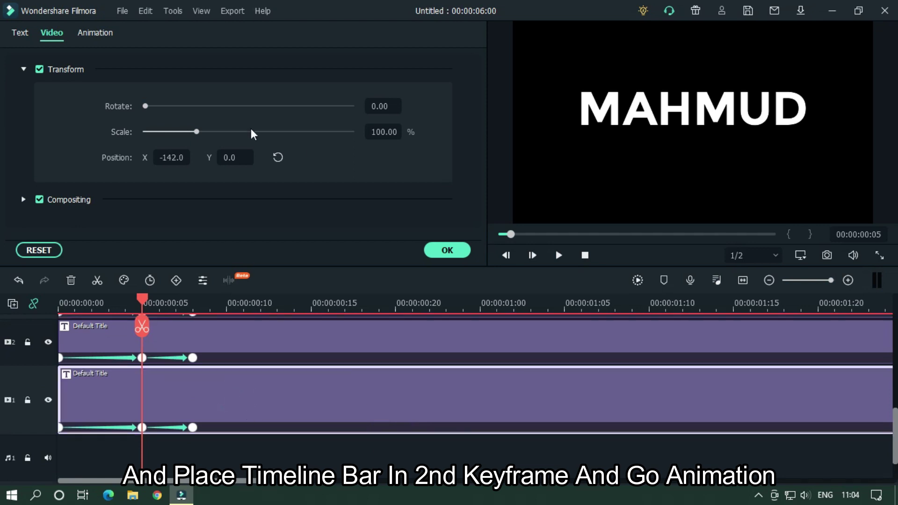
pyautogui.click(95, 34)
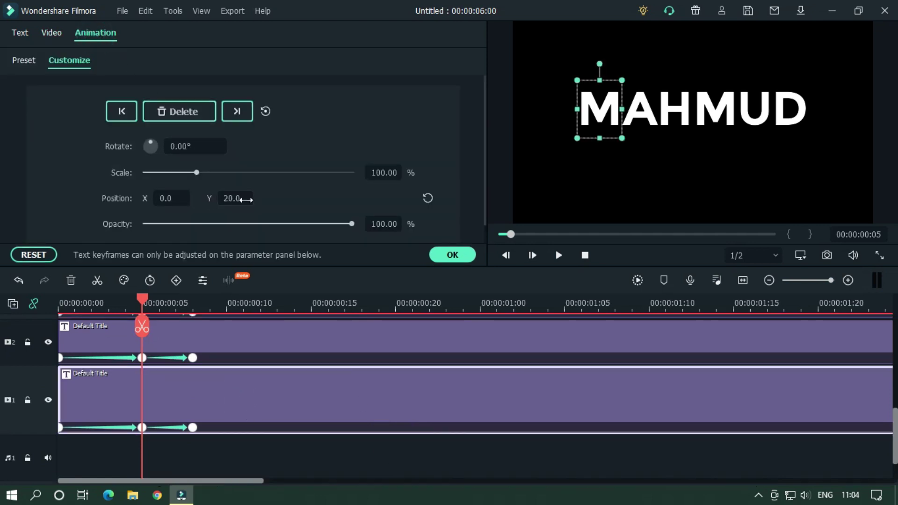
pyautogui.moveTo(232, 199); pyautogui.dragTo(235, 198)
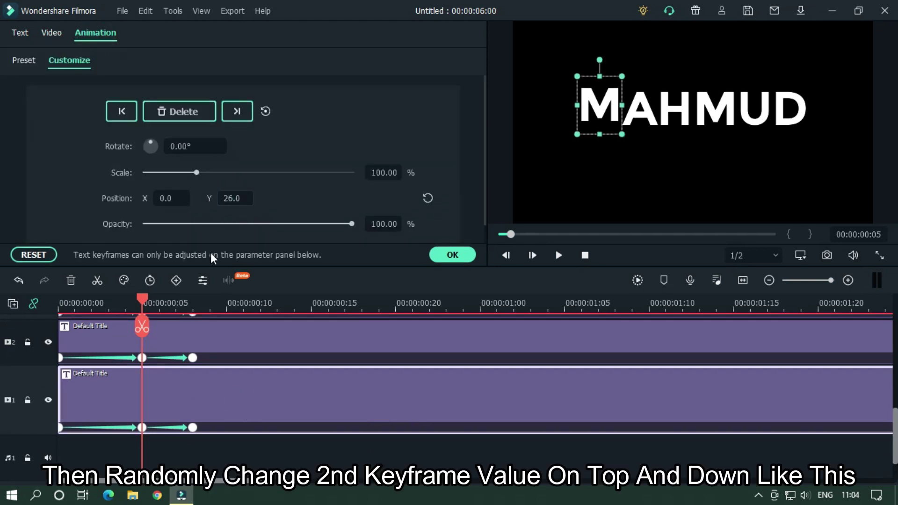
# Step: At the second keyframe, raise the "A" title on track 2 slightly and set the Position Y of the "H" on track 3 to 13
pyautogui.scroll(1, 174, 344)
pyautogui.click(175, 377)
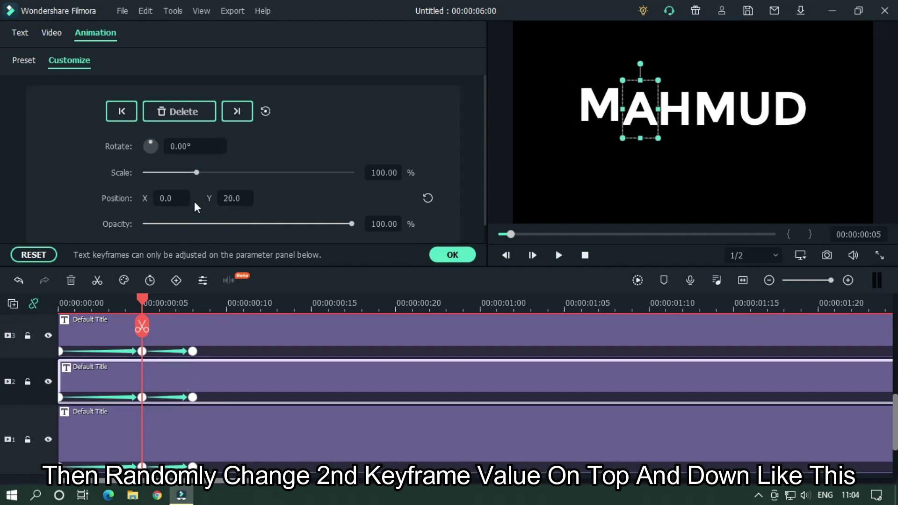
pyautogui.moveTo(235, 202); pyautogui.dragTo(231, 200)
pyautogui.scroll(1, 234, 384)
pyautogui.click(234, 388)
pyautogui.scroll(2, 231, 395)
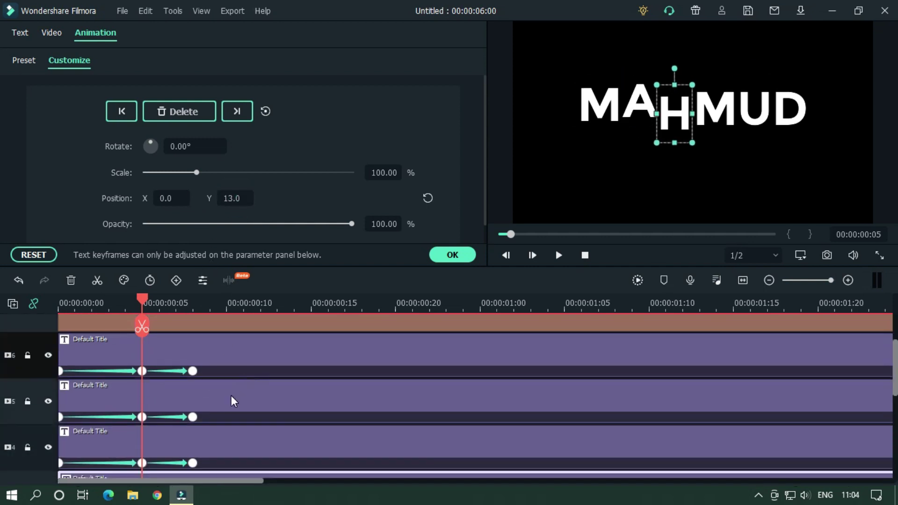
# Step: Raise the "M" title on track 4 slightly at its second keyframe, keeping the snapshot on track 7 hidden
pyautogui.scroll(-1, 231, 395)
pyautogui.click(242, 388)
pyautogui.hotkey('ctrl', 'z')
pyautogui.click(234, 200)
pyautogui.scroll(2, 98, 385)
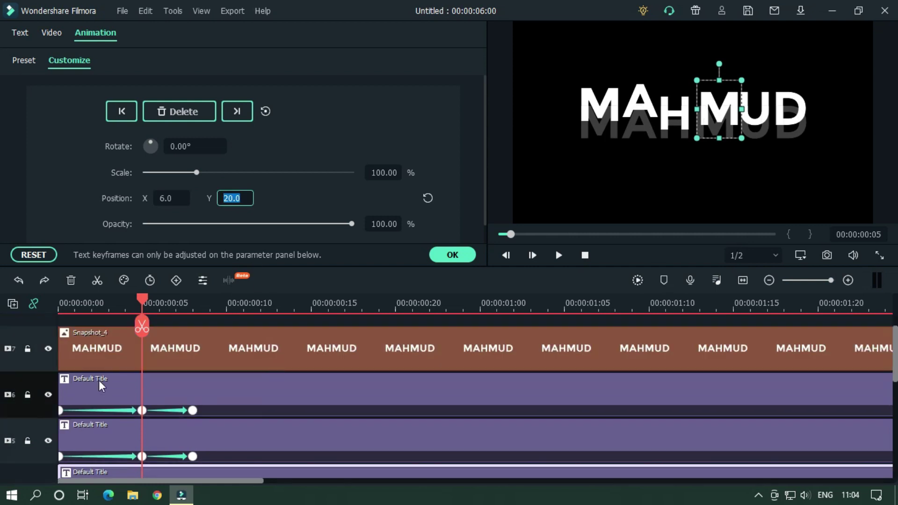
pyautogui.click(48, 348)
pyautogui.scroll(-2, 333, 391)
pyautogui.moveTo(234, 201); pyautogui.dragTo(229, 201)
# Step: At the second keyframe, raise the "U" title on track 5 and set the Position Y of the "D" on track 6 to 41
pyautogui.scroll(1, 223, 372)
pyautogui.click(222, 369)
pyautogui.scroll(3, 223, 372)
pyautogui.click(222, 371)
pyautogui.scroll(-3, 324, 338)
pyautogui.scroll(2, 324, 344)
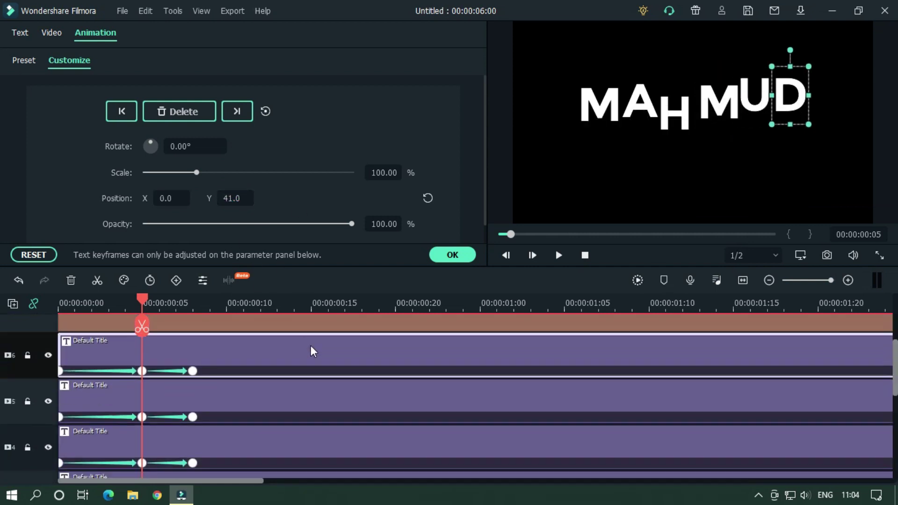
# Step: Play the title animation from the start to check the uneven rise of the letters
pyautogui.moveTo(143, 299); pyautogui.dragTo(108, 304)
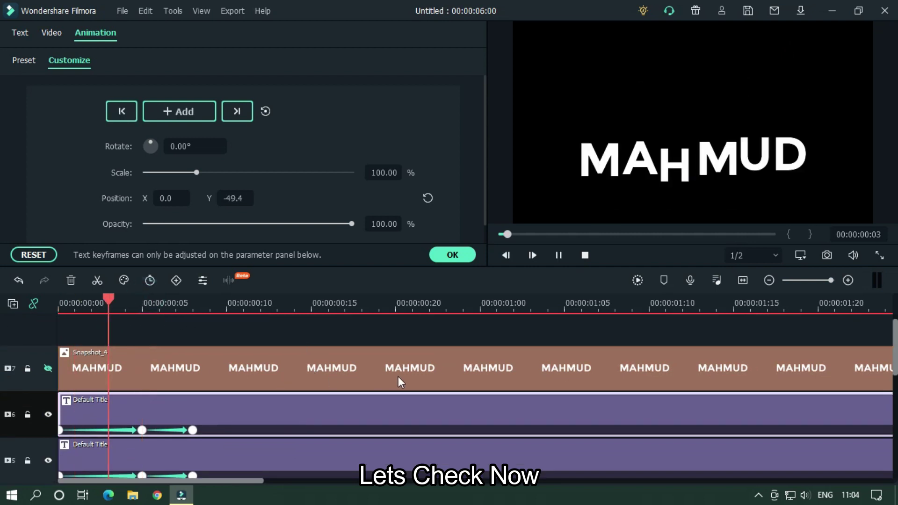
pyautogui.press('space')
pyautogui.click(585, 256)
pyautogui.press('space')
pyautogui.press('space')
pyautogui.scroll(-3, 545, 364)
pyautogui.scroll(-2, 486, 350)
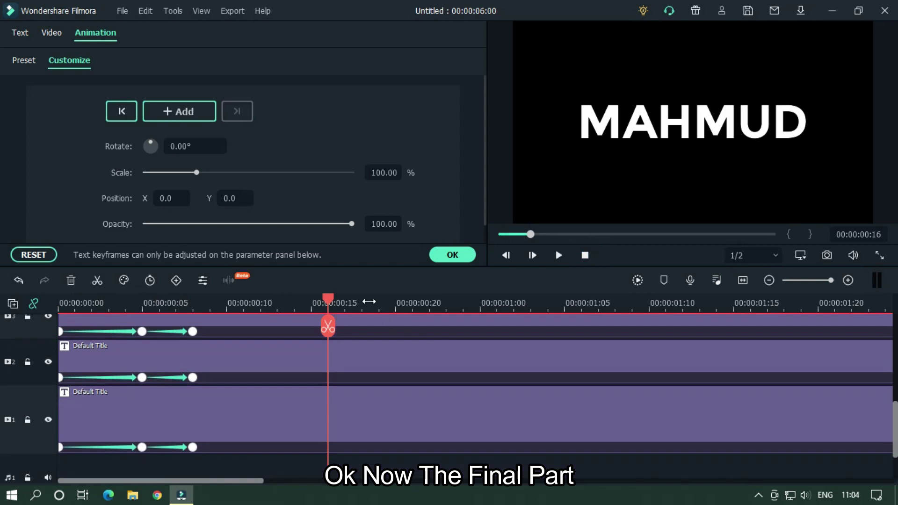
# Step: Shift the "A" title on track 2 so that it starts four frames after the beginning of the timeline
pyautogui.moveTo(327, 301); pyautogui.dragTo(36, 314)
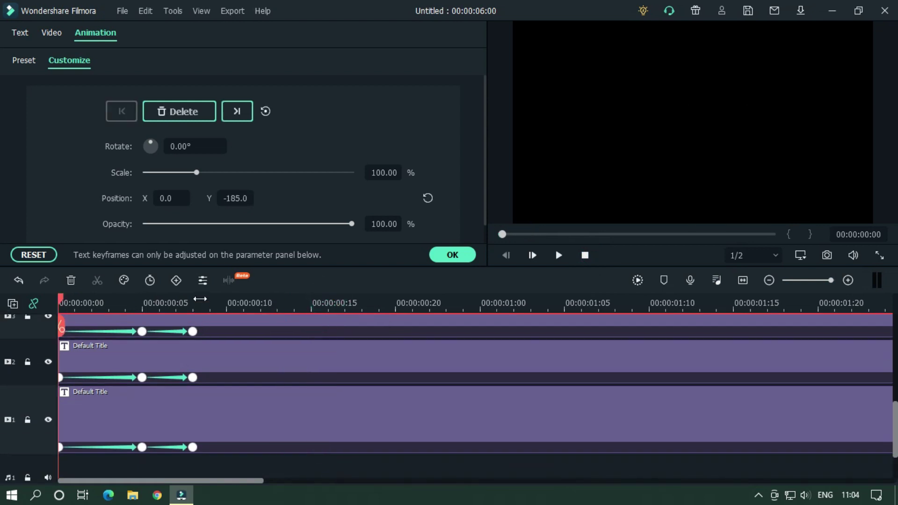
pyautogui.moveTo(199, 298); pyautogui.dragTo(224, 299)
pyautogui.click(262, 422)
pyautogui.click(351, 469)
pyautogui.press('Right')
pyautogui.press('Right')
pyautogui.press('Right')
pyautogui.press('Right')
pyautogui.moveTo(242, 360); pyautogui.dragTo(305, 359)
pyautogui.scroll(3, 338, 406)
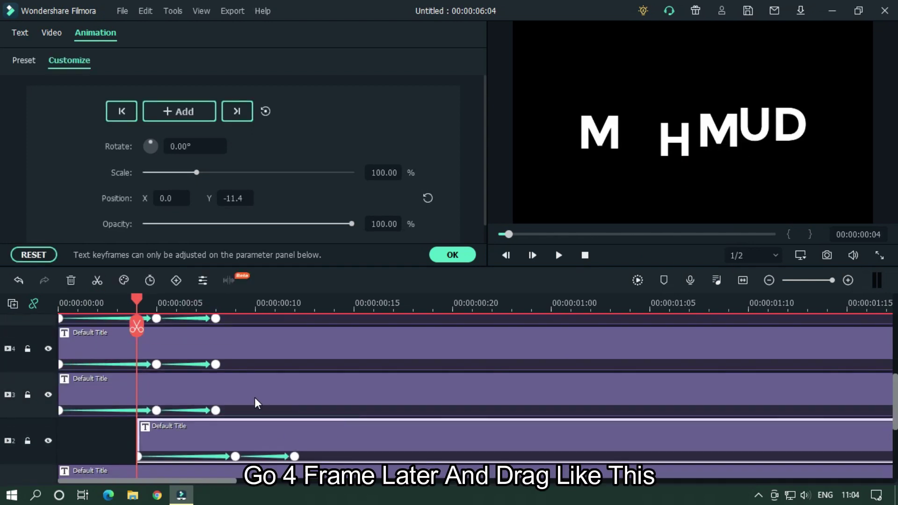
# Step: Stagger the titles on tracks 3 and 4 by four frames each, starting them at frames 8 and 12
pyautogui.press('Right')
pyautogui.press('Right')
pyautogui.press('Right')
pyautogui.press('Right')
pyautogui.moveTo(254, 397); pyautogui.dragTo(369, 388)
pyautogui.scroll(2, 467, 431)
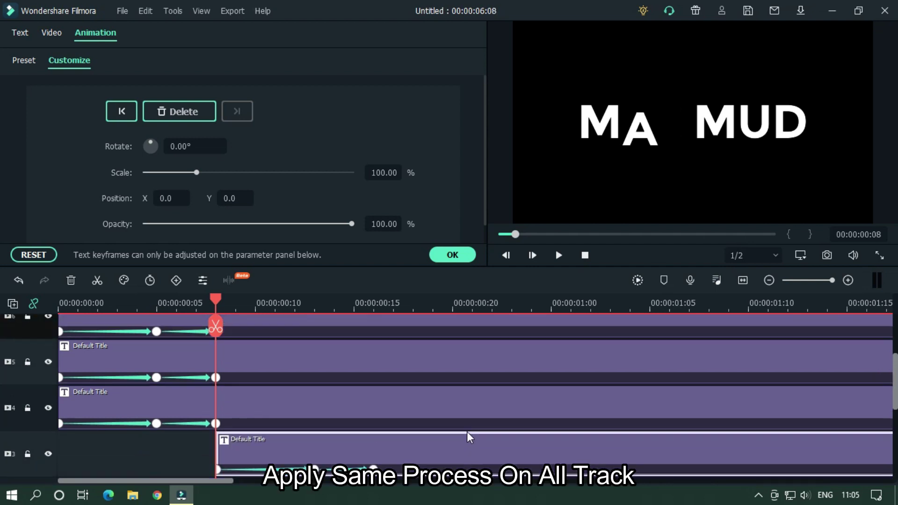
pyautogui.press('Right')
pyautogui.press('Right')
pyautogui.press('Right')
pyautogui.press('Right')
pyautogui.moveTo(317, 428); pyautogui.dragTo(562, 414)
pyautogui.scroll(1, 573, 418)
# Step: Stagger the titles on tracks 5 and 6 by four frames each, starting them at frames 16 and 20
pyautogui.press('Right')
pyautogui.press('Right')
pyautogui.press('Right')
pyautogui.press('Right')
pyautogui.moveTo(435, 425); pyautogui.dragTo(672, 427)
pyautogui.press('Right')
pyautogui.press('Right')
pyautogui.press('Right')
pyautogui.press('Right')
pyautogui.moveTo(312, 389); pyautogui.dragTo(698, 392)
pyautogui.press('Right')
pyautogui.press('Right')
pyautogui.press('Right')
pyautogui.press('Right')
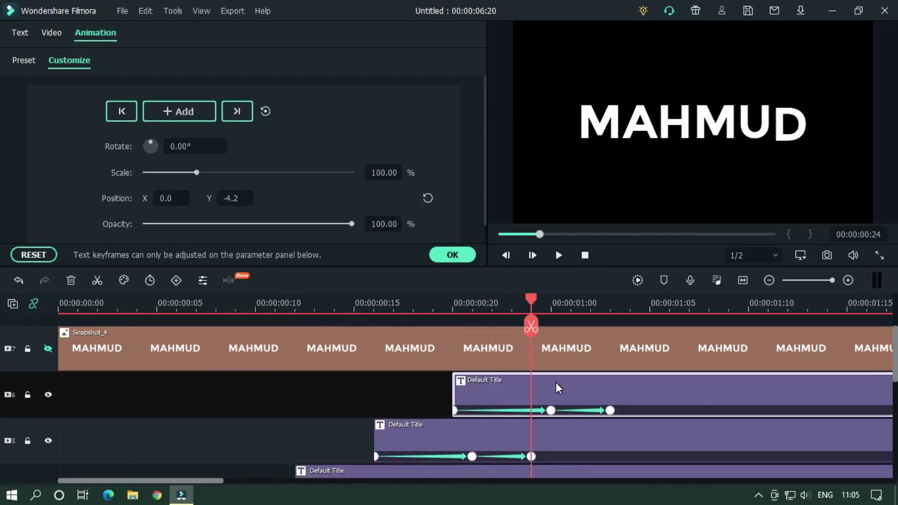
# Step: Play the staggered letter animation from the start several times to check the finished effect
pyautogui.scroll(-2, 554, 382)
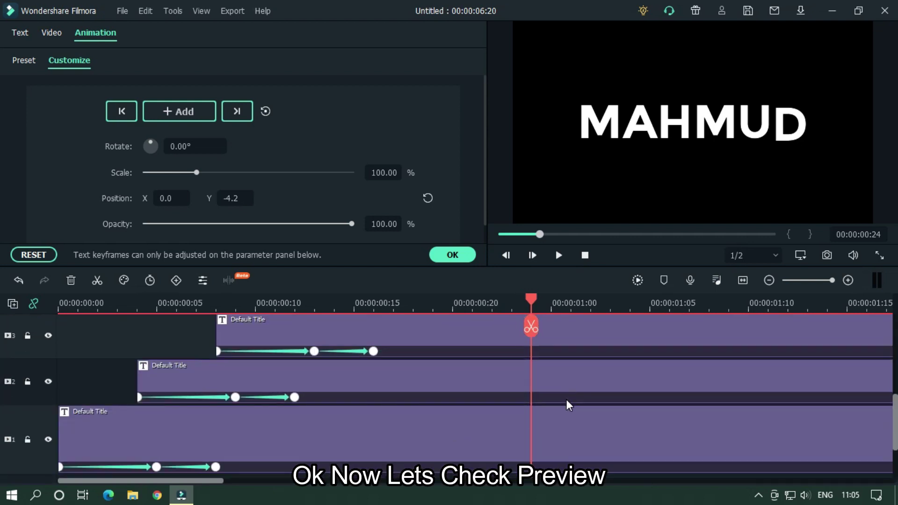
pyautogui.moveTo(532, 304); pyautogui.dragTo(2, 329)
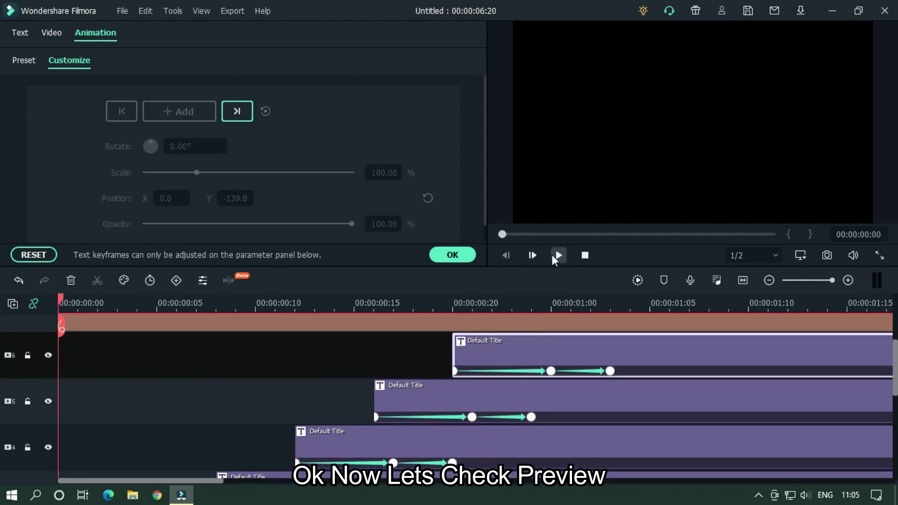
pyautogui.click(553, 255)
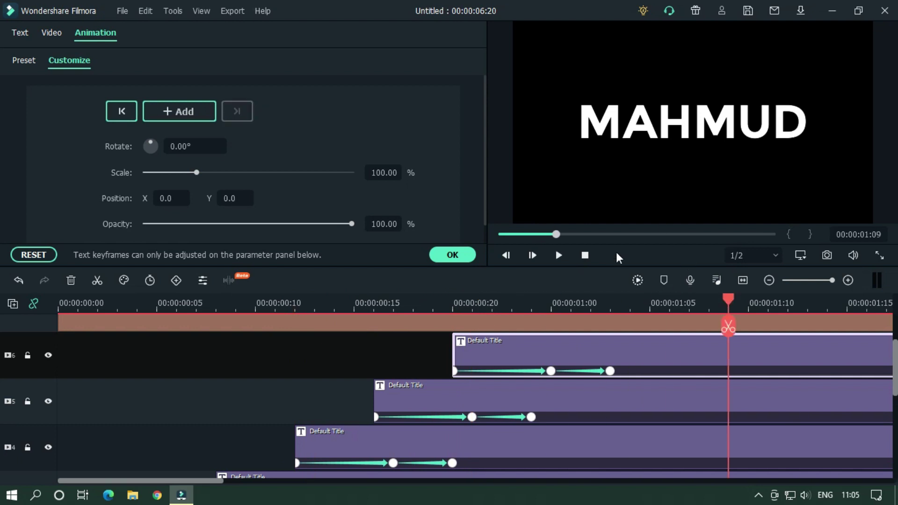
pyautogui.click(583, 256)
pyautogui.press('space')
pyautogui.press('space')
pyautogui.click(584, 255)
pyautogui.press('space')
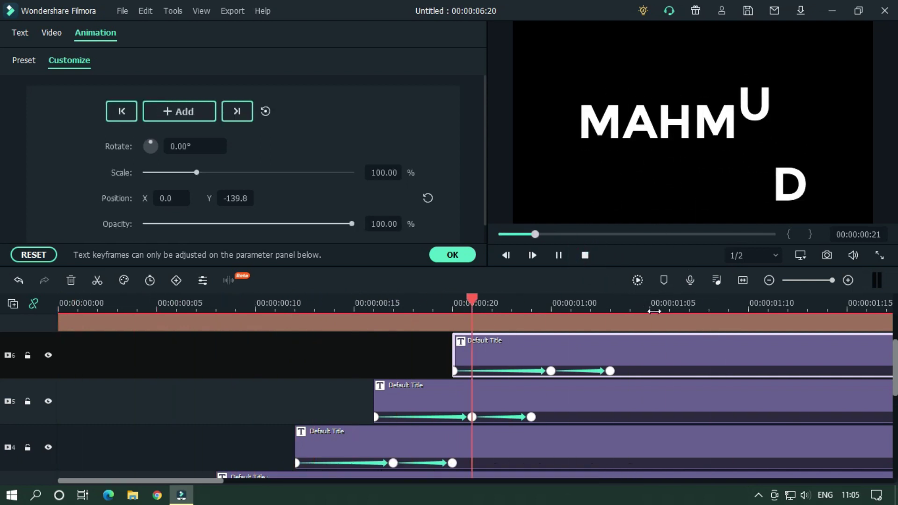
pyautogui.press('space')
pyautogui.scroll(-3, 653, 306)
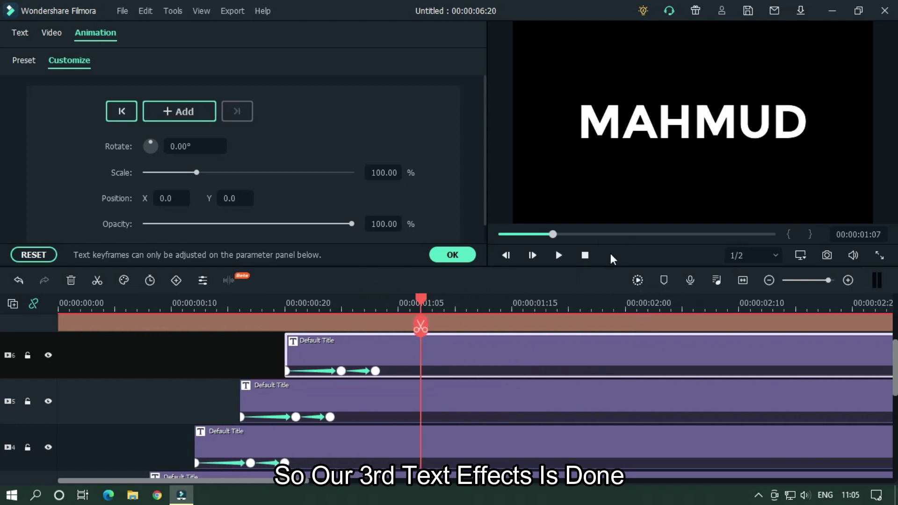
pyautogui.click(585, 255)
pyautogui.press('space')
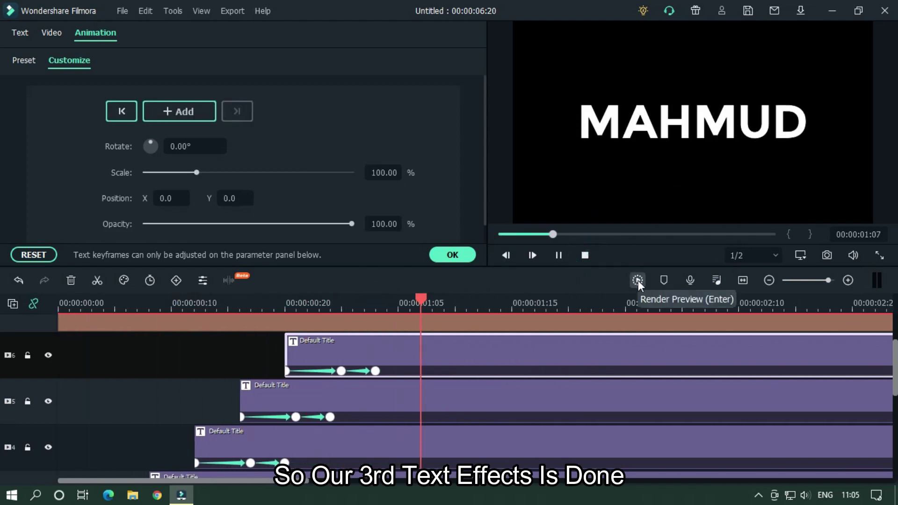
pyautogui.press('space')
pyautogui.click(585, 255)
pyautogui.press('space')
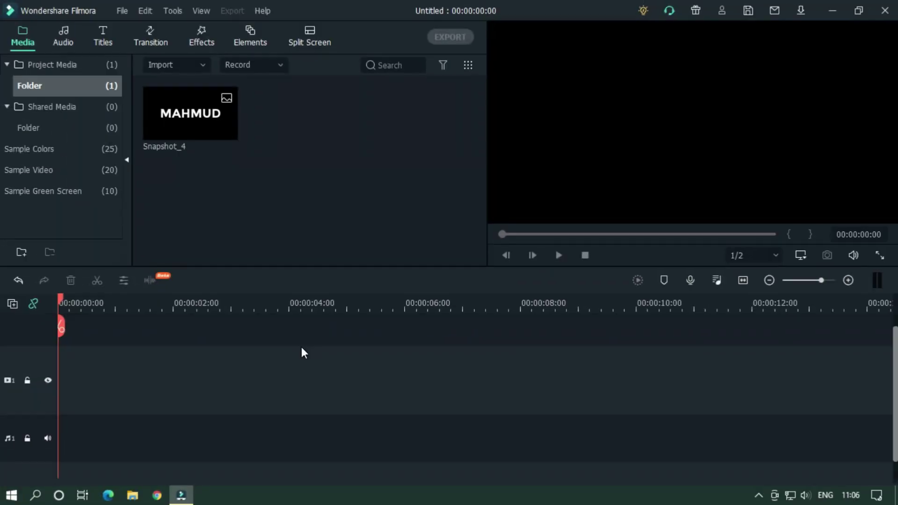
# Step: Add a Default Title at the start of video track 1 in the empty timeline and open it for editing
pyautogui.click(105, 37)
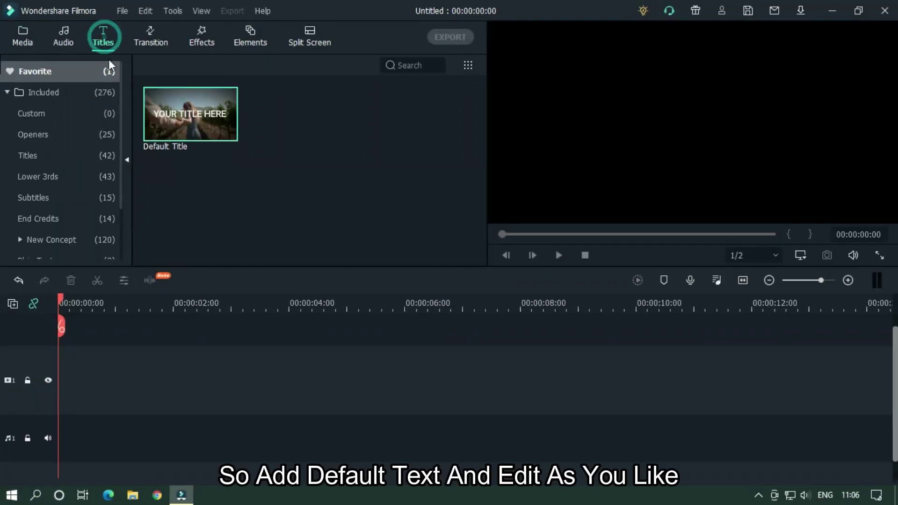
pyautogui.moveTo(197, 119); pyautogui.dragTo(295, 365)
pyautogui.doubleClick(295, 364)
# Step: Format the title in Montserrat-Bold at size 100, replace its text with the name in capitals, and confirm
pyautogui.click(323, 106)
pyautogui.write('montserrat')
pyautogui.press('Return')
pyautogui.press('Down')
pyautogui.click(377, 106)
pyautogui.write('100')
pyautogui.press('Return')
pyautogui.moveTo(313, 128); pyautogui.dragTo(38, 98)
pyautogui.write('MAHMUD')
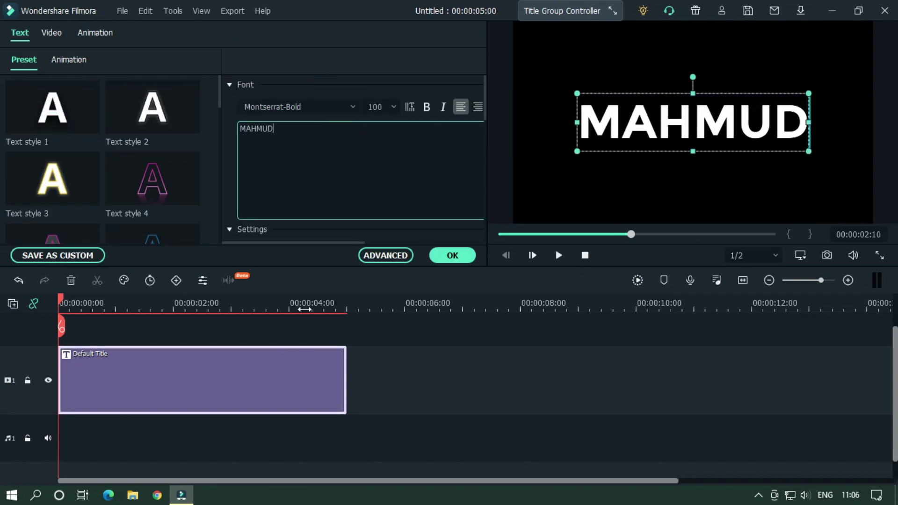
pyautogui.click(451, 255)
# Step: Add the White sample color on video track 2, above the title, from the start of the timeline
pyautogui.click(21, 43)
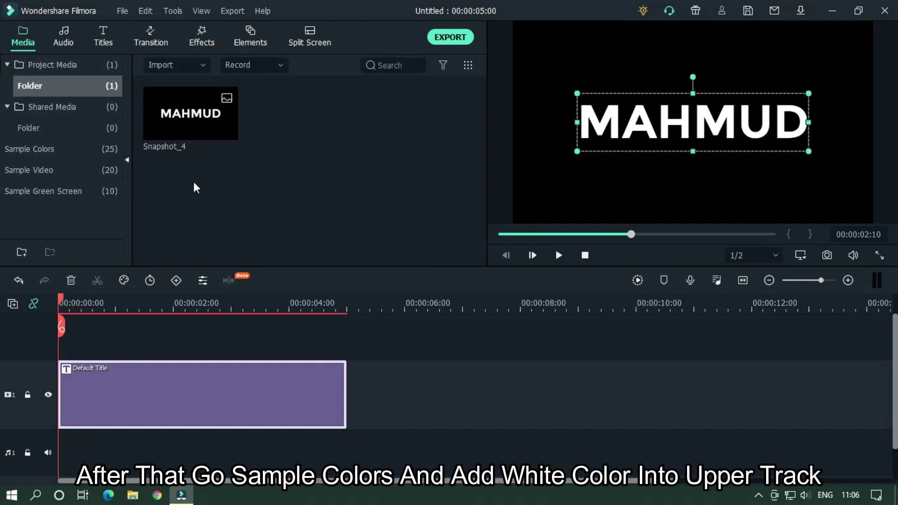
pyautogui.click(41, 152)
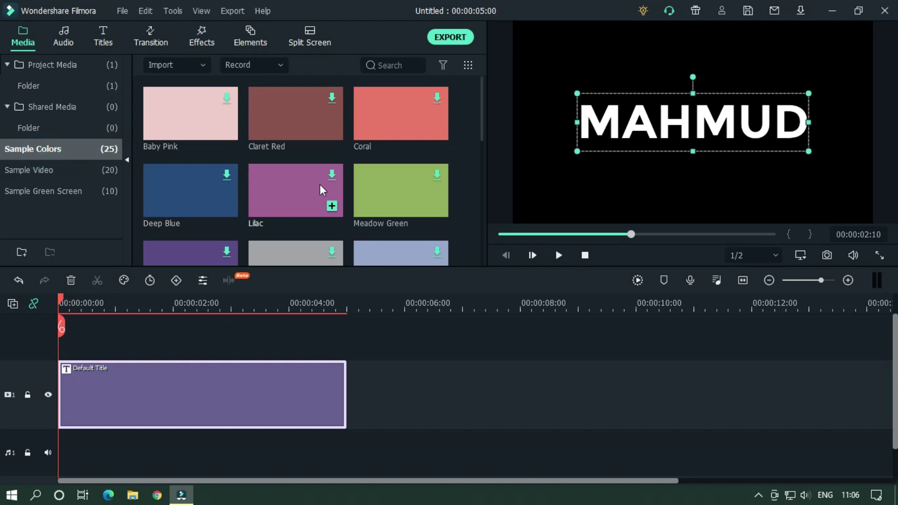
pyautogui.scroll(-6, 385, 175)
pyautogui.scroll(3, 385, 175)
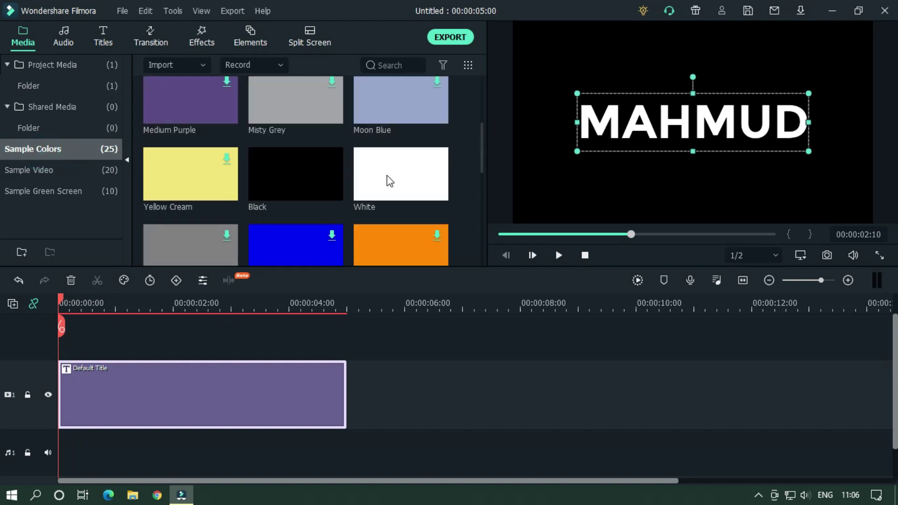
pyautogui.moveTo(401, 180); pyautogui.dragTo(45, 342)
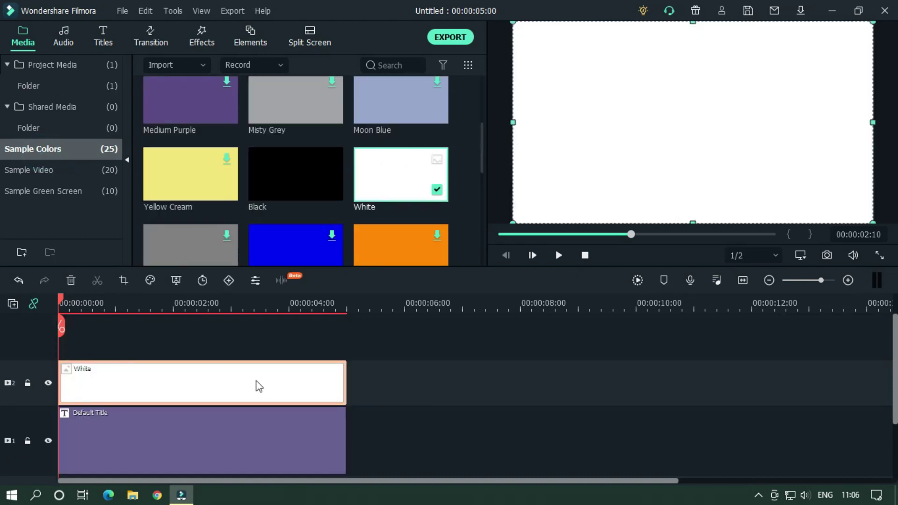
# Step: Lock the title track and set the opacity of the White clip to 50%
pyautogui.click(28, 440)
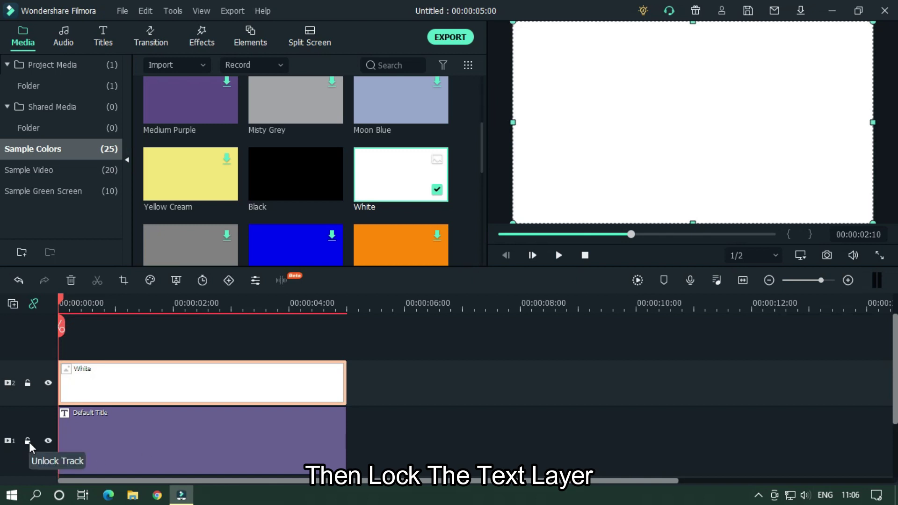
pyautogui.doubleClick(145, 369)
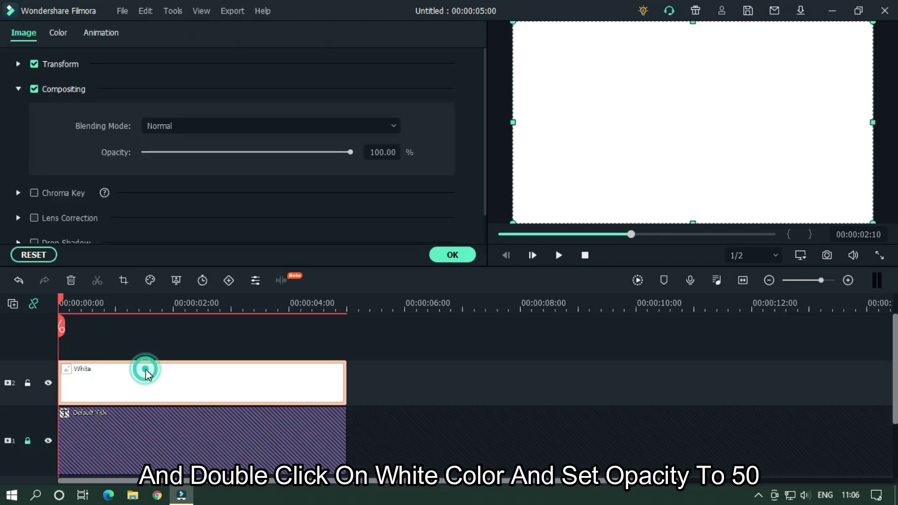
pyautogui.click(384, 154)
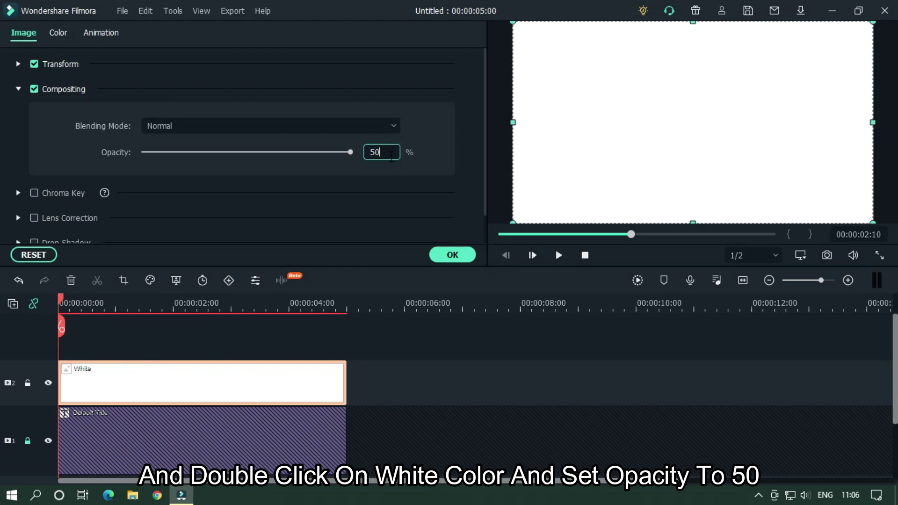
pyautogui.press('Return')
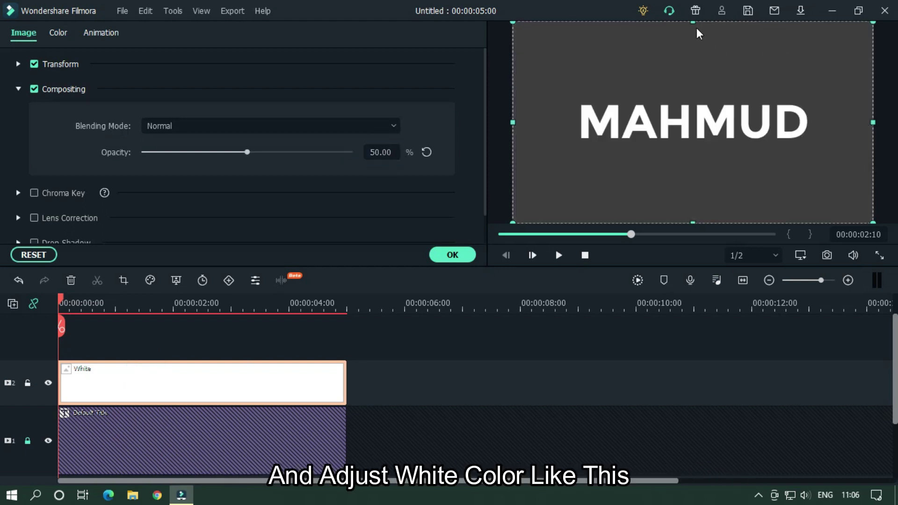
# Step: Resize the White clip into a narrow vertical bar just left of the title text, slightly taller than the letters
pyautogui.moveTo(697, 43); pyautogui.dragTo(694, 96)
pyautogui.moveTo(693, 223); pyautogui.dragTo(692, 148)
pyautogui.moveTo(692, 94); pyautogui.dragTo(692, 97)
pyautogui.moveTo(692, 149); pyautogui.dragTo(691, 144)
pyautogui.moveTo(515, 122); pyautogui.dragTo(562, 120)
pyautogui.click(578, 162)
pyautogui.click(559, 123)
pyautogui.click(586, 173)
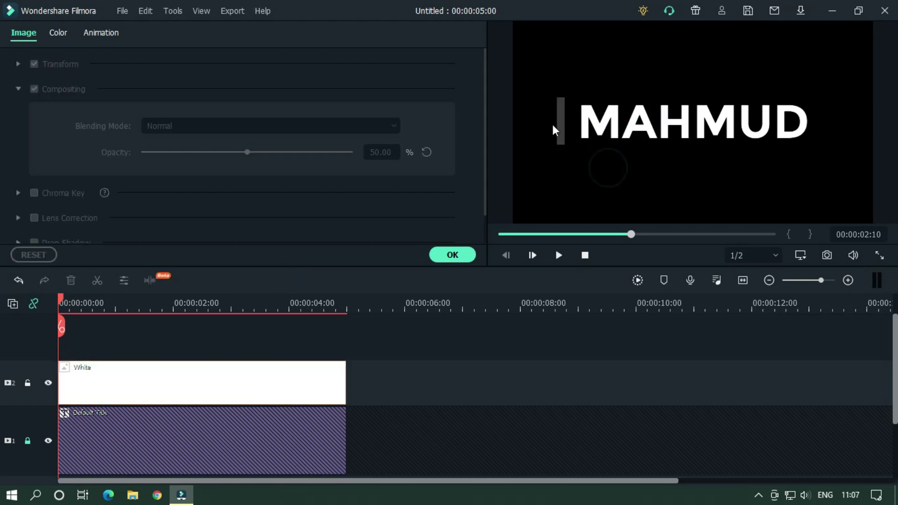
# Step: Reset the White bar's opacity to 100% and return to the sample colors
pyautogui.click(315, 370)
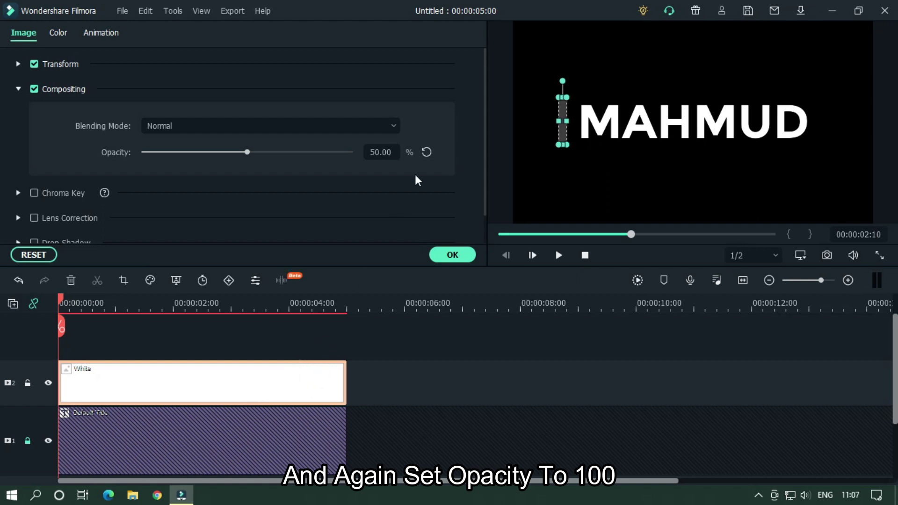
pyautogui.click(425, 152)
pyautogui.click(553, 322)
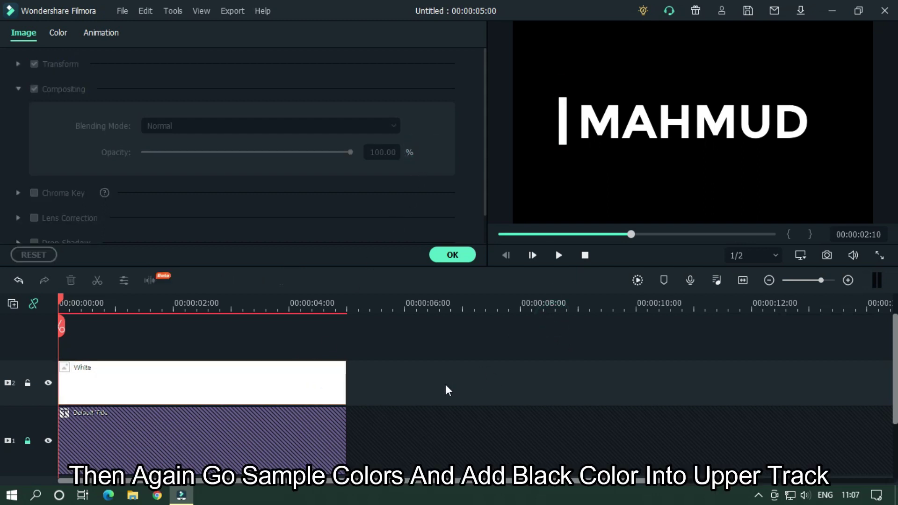
pyautogui.click(463, 258)
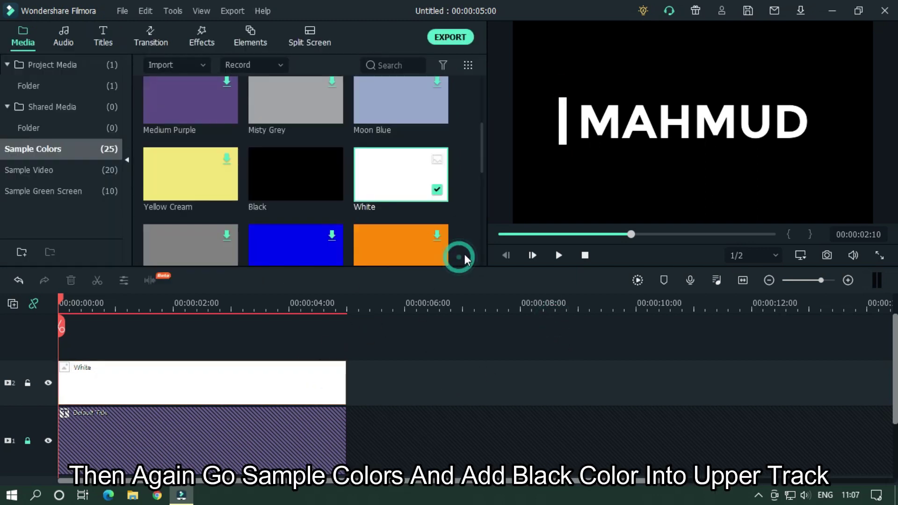
# Step: Add the Black sample color on a third video track above the White clip and set its opacity to 50%
pyautogui.moveTo(302, 183); pyautogui.dragTo(276, 400)
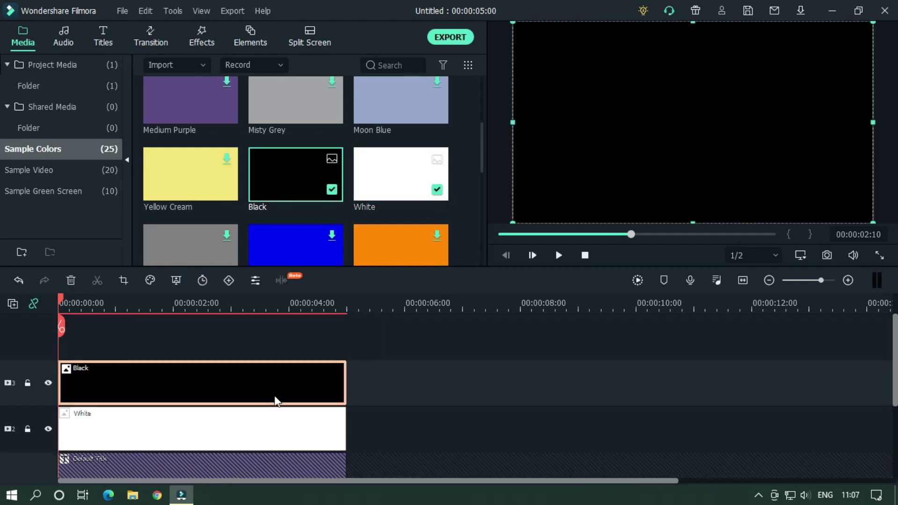
pyautogui.doubleClick(311, 398)
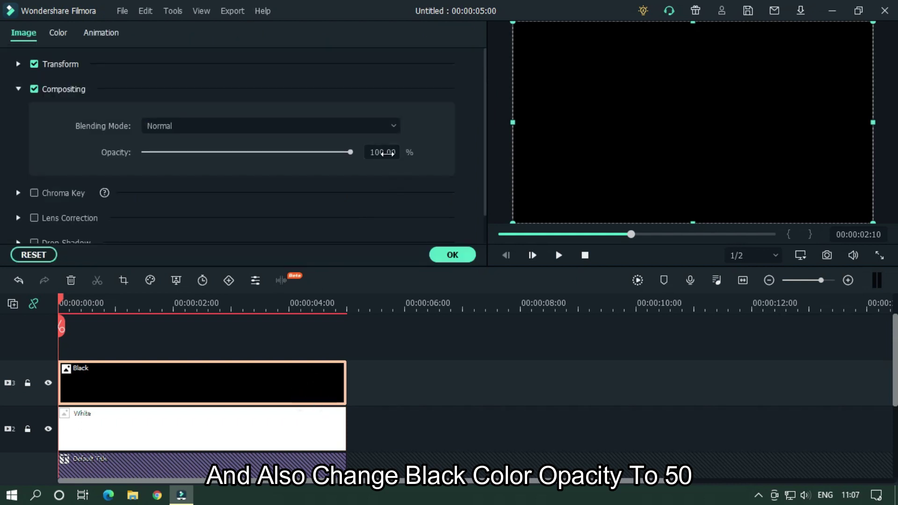
pyautogui.click(386, 152)
pyautogui.write('50')
pyautogui.press('Return')
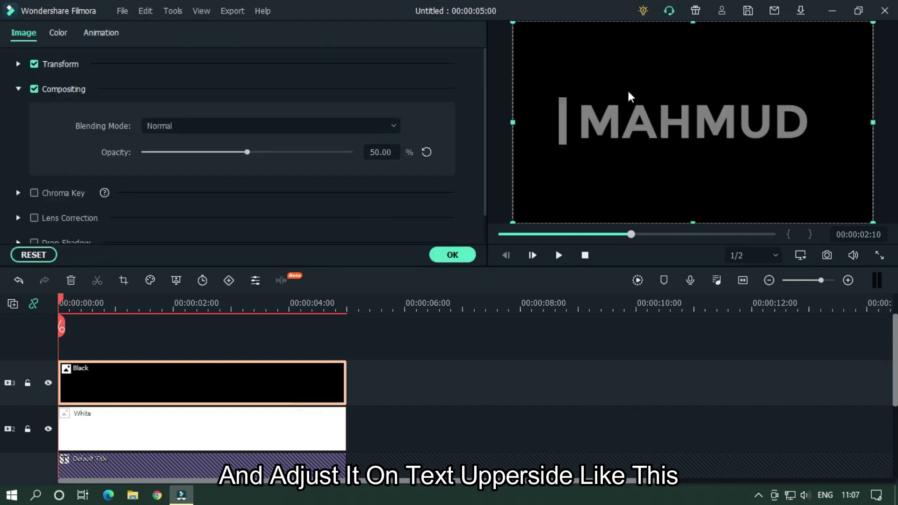
# Step: Shrink the Black clip to a strip as tall as the white bar and move it over the title text, starting at the bar's right edge
pyautogui.moveTo(695, 26); pyautogui.dragTo(704, 101)
pyautogui.moveTo(696, 222); pyautogui.dragTo(700, 143)
pyautogui.moveTo(572, 130); pyautogui.dragTo(628, 140)
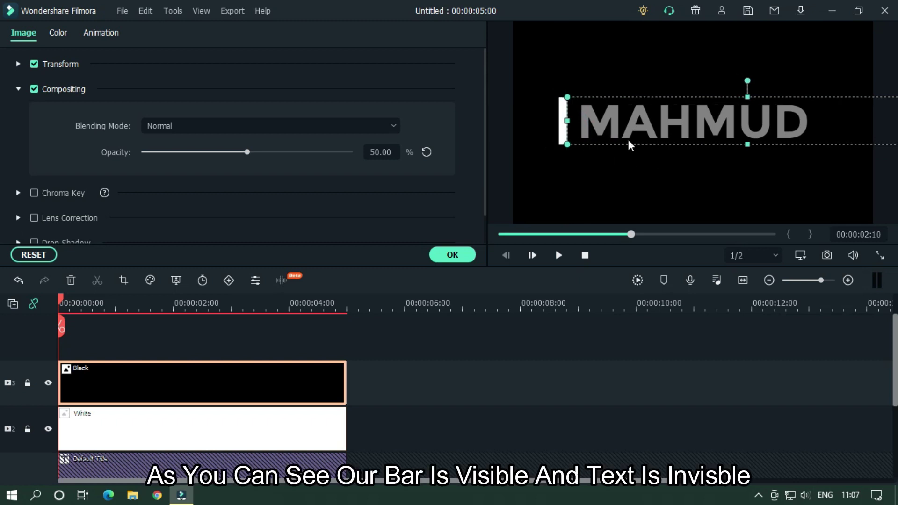
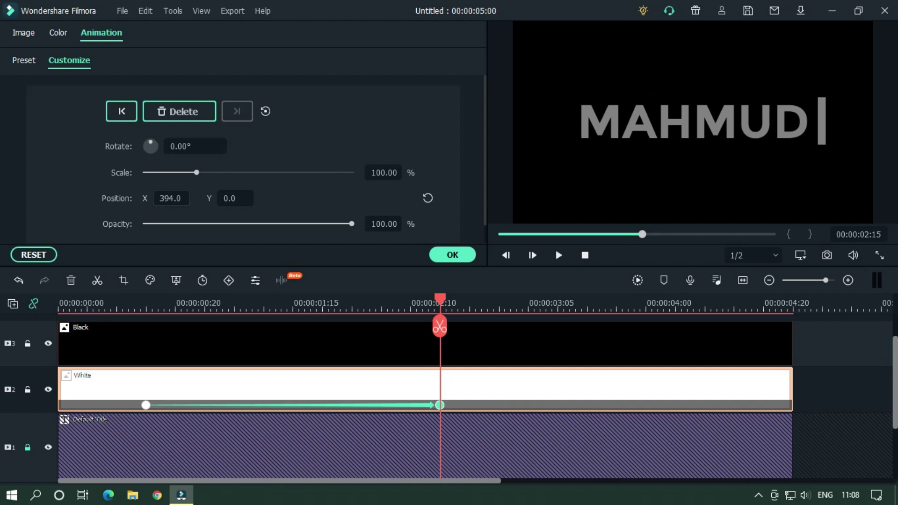
# Step: Hide the Black track and preview the white bar's movement across the title from the start
pyautogui.click(48, 343)
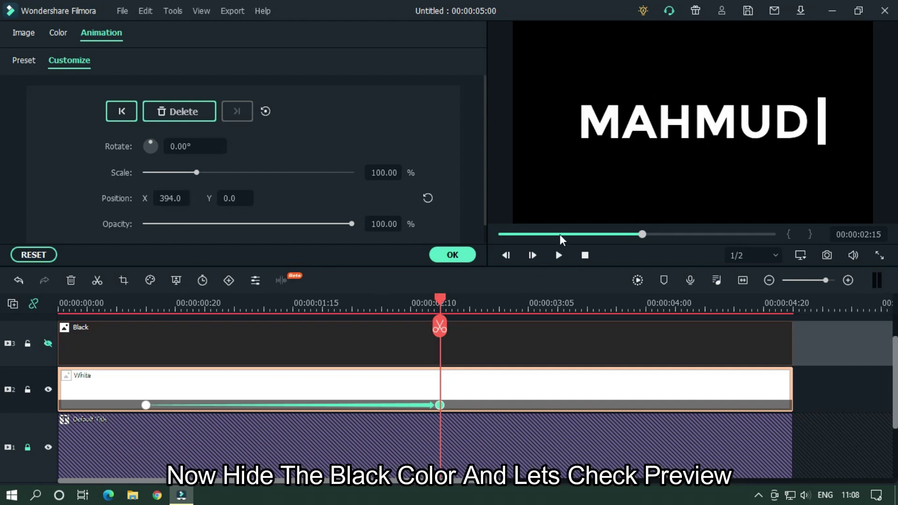
pyautogui.moveTo(557, 234); pyautogui.dragTo(498, 235)
pyautogui.press('space')
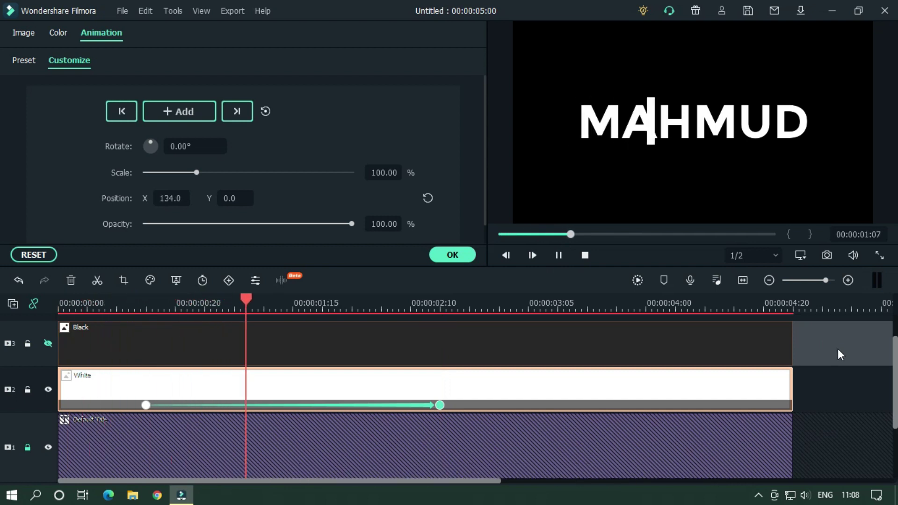
pyautogui.press('space')
pyautogui.moveTo(565, 234); pyautogui.dragTo(498, 234)
pyautogui.click(559, 255)
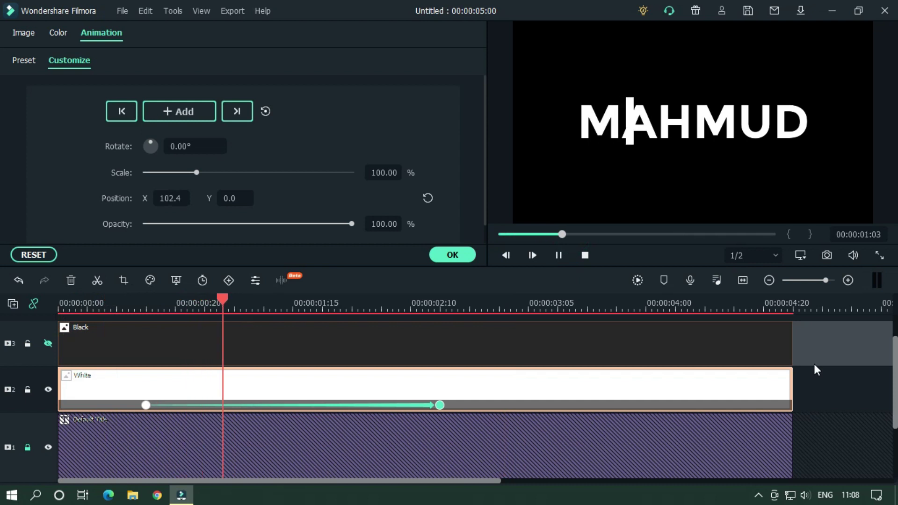
pyautogui.press('space')
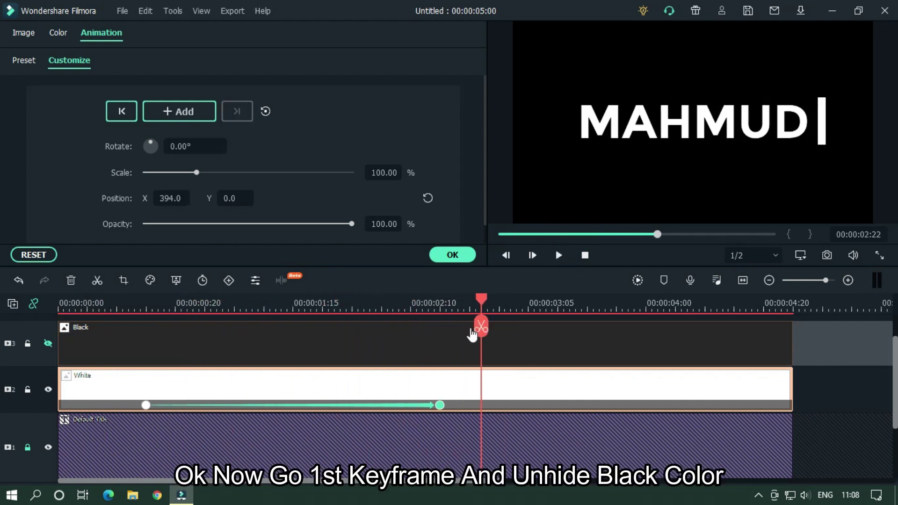
# Step: Unhide the Black track and add a keyframe to the Black clip at the White clip's first keyframe, 00:00:00:15
pyautogui.moveTo(485, 300); pyautogui.dragTo(147, 323)
pyautogui.click(48, 343)
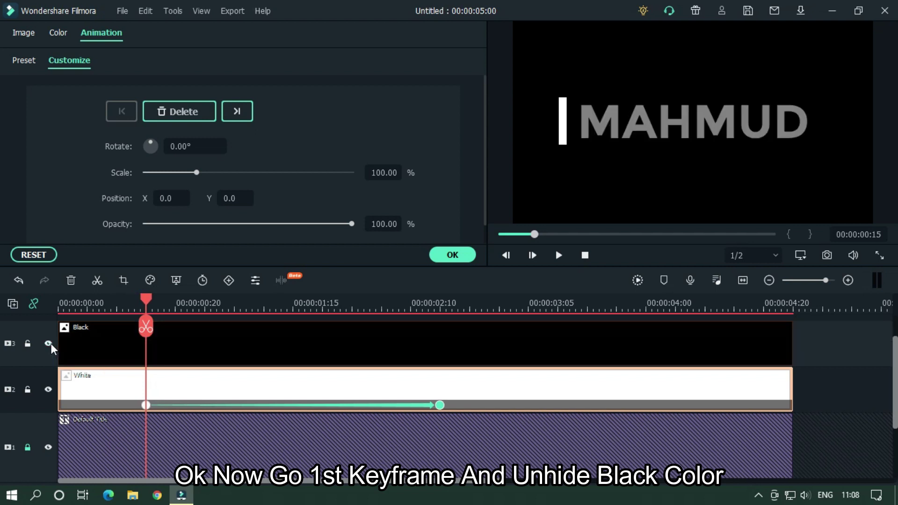
pyautogui.click(175, 350)
pyautogui.moveTo(196, 306); pyautogui.dragTo(336, 301)
pyautogui.click(291, 306)
pyautogui.click(157, 303)
pyautogui.click(185, 330)
pyautogui.click(185, 108)
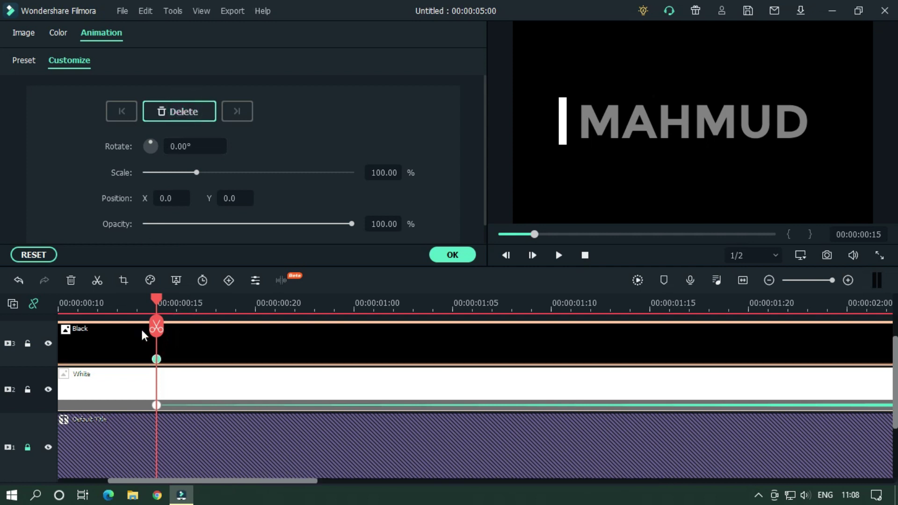
# Step: Keyframe the Black clip at 00:00:00:20 with its X position at 39, uncovering the white bar
pyautogui.moveTo(157, 303); pyautogui.dragTo(255, 302)
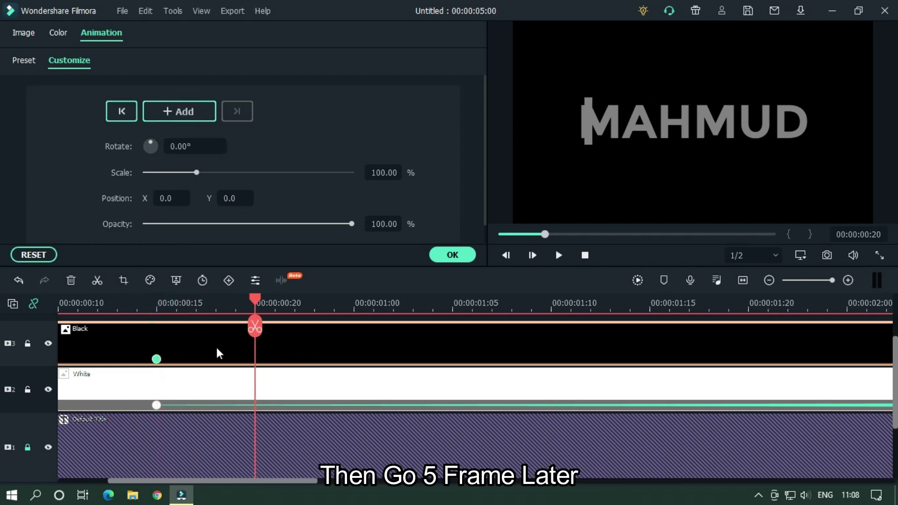
pyautogui.moveTo(157, 201); pyautogui.dragTo(195, 201)
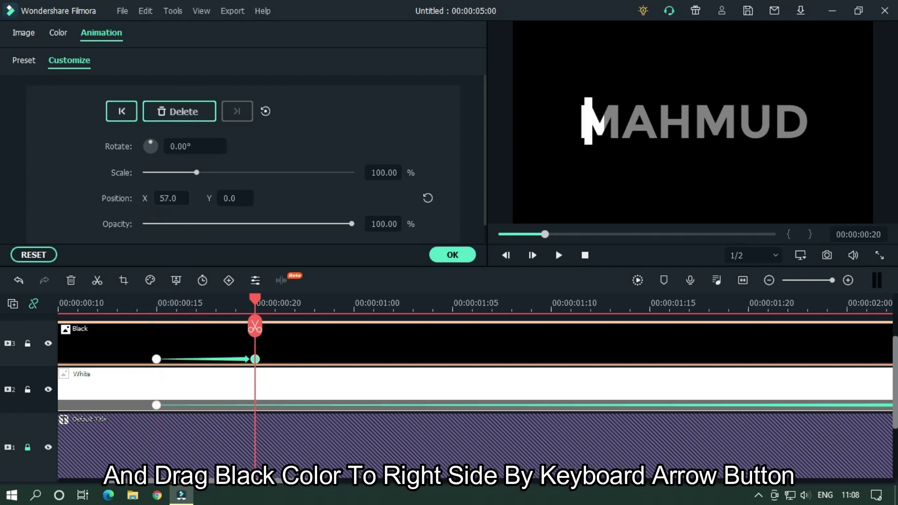
pyautogui.press('Down')
pyautogui.press('Down')
pyautogui.press('Down')
pyautogui.press('Down')
pyautogui.press('Down')
pyautogui.press('Down')
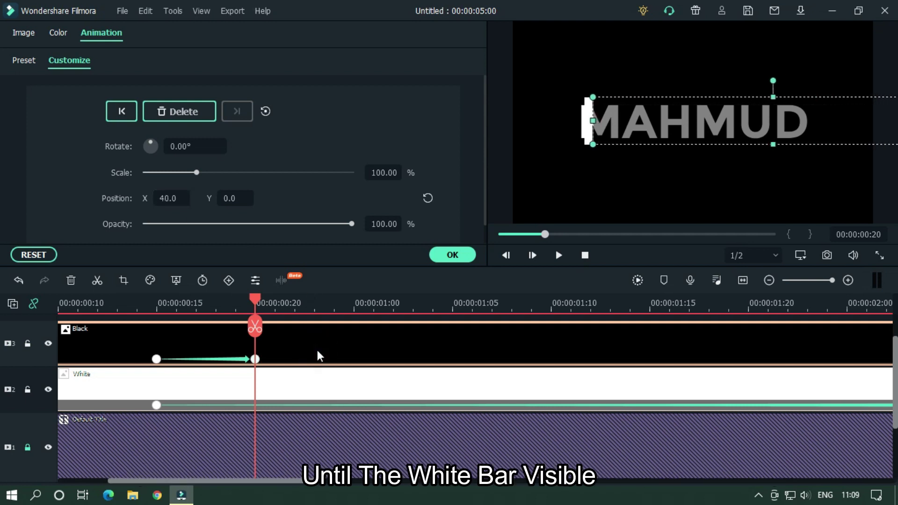
pyautogui.press('Down')
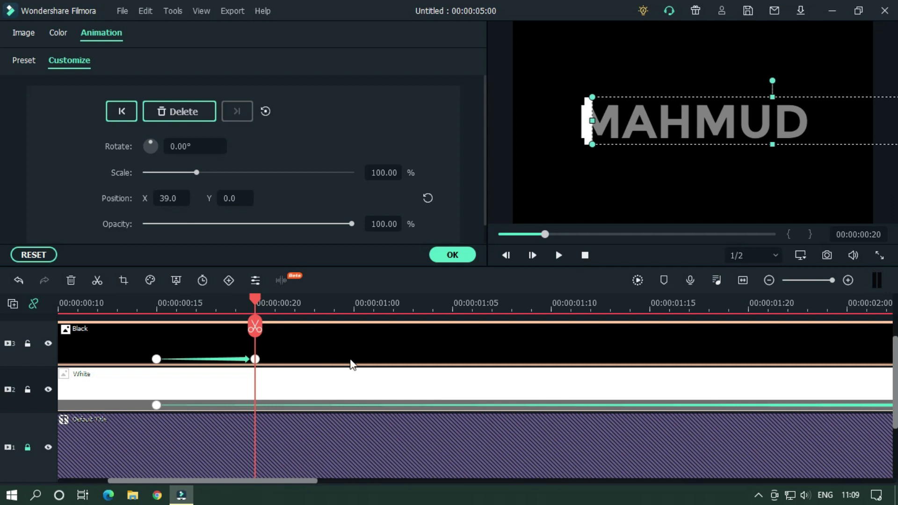
# Step: Keyframe the Black clip five frames further, at 00:00:01:00, with its X position at 79
pyautogui.moveTo(261, 302); pyautogui.dragTo(368, 302)
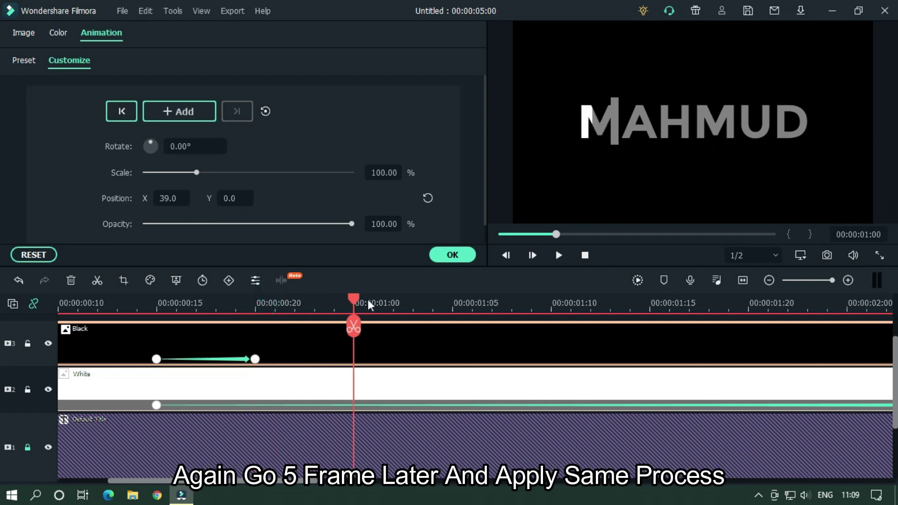
pyautogui.click(387, 346)
pyautogui.hotkey('alt', 'Right')
pyautogui.press('Up')
pyautogui.press('Up')
pyautogui.press('Up')
pyautogui.press('Up')
pyautogui.press('Up')
pyautogui.press('Up')
pyautogui.press('Up')
pyautogui.press('Up')
pyautogui.press('Up')
pyautogui.press('Up')
pyautogui.press('Up')
pyautogui.press('Up')
pyautogui.press('Up')
pyautogui.press('Up')
pyautogui.press('Up')
pyautogui.press('Up')
pyautogui.press('Up')
pyautogui.press('Up')
pyautogui.press('Up')
pyautogui.press('Up')
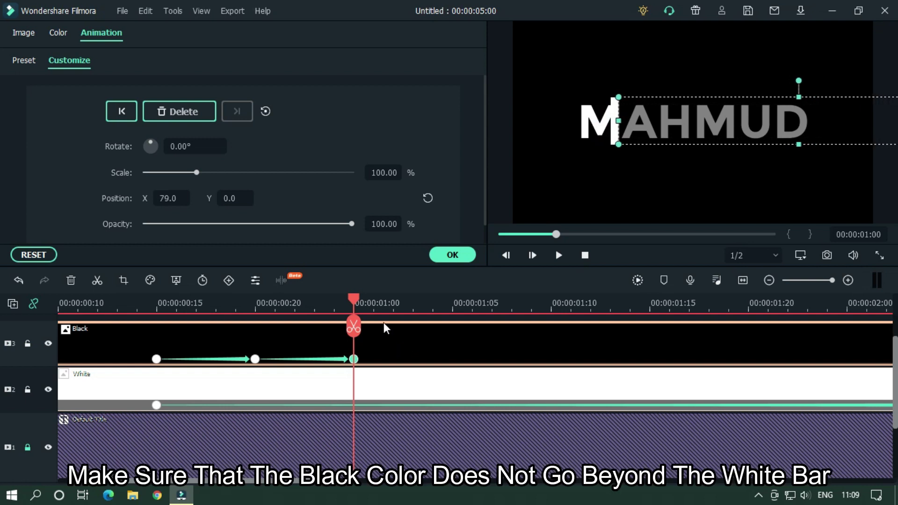
# Step: Keyframe the Black clip at 00:00:01:05 with its X position at 118, aligned with the white bar's right edge
pyautogui.moveTo(371, 301); pyautogui.dragTo(473, 301)
pyautogui.press('Left')
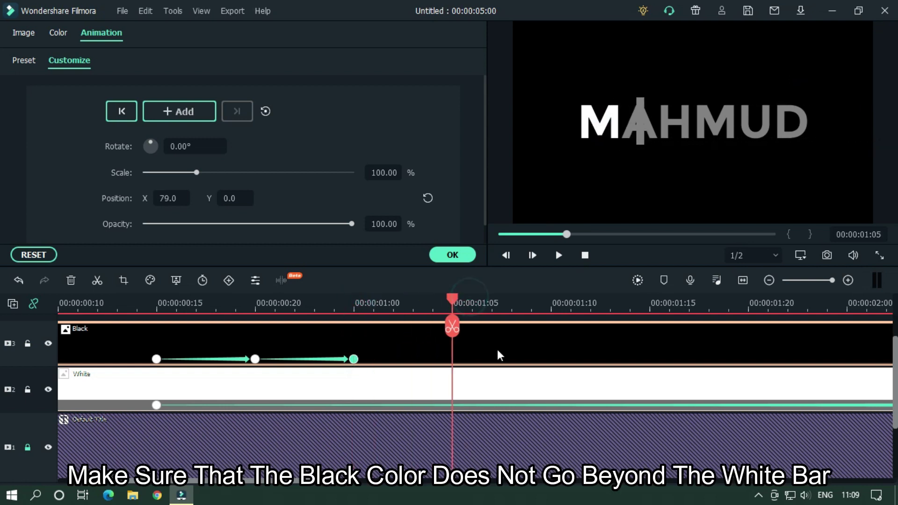
pyautogui.click(497, 336)
pyautogui.press('Up')
pyautogui.press('Up')
pyautogui.press('Up')
pyautogui.press('Up')
pyautogui.press('Up')
pyautogui.press('Up')
pyautogui.press('Up')
pyautogui.press('Up')
pyautogui.press('Up')
pyautogui.press('Up')
pyautogui.press('Up')
pyautogui.press('Up')
pyautogui.press('Up')
pyautogui.press('Up')
pyautogui.press('Up')
pyautogui.press('Up')
pyautogui.press('Up')
pyautogui.press('Up')
pyautogui.press('Up')
pyautogui.press('Up')
pyautogui.press('Up')
pyautogui.press('Up')
pyautogui.press('Up')
pyautogui.press('Up')
pyautogui.press('Up')
pyautogui.press('Up')
pyautogui.press('Up')
pyautogui.press('Up')
pyautogui.press('Up')
pyautogui.press('Up')
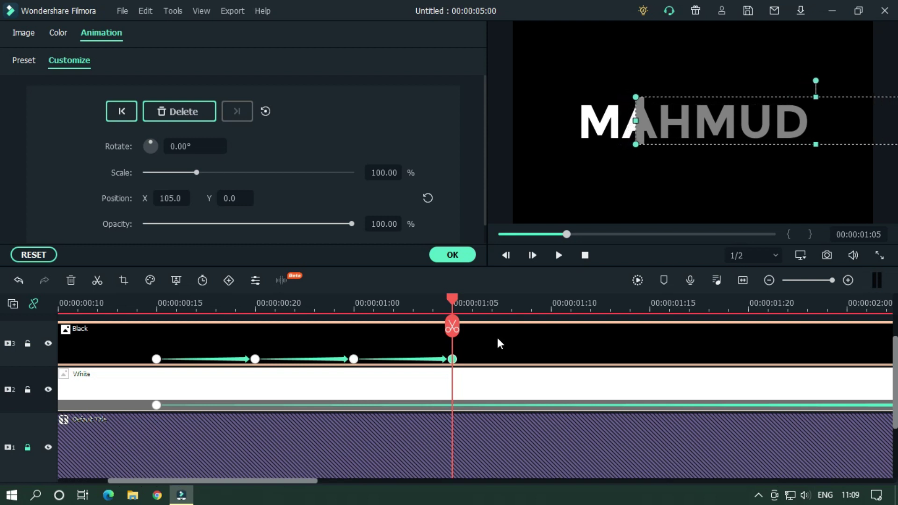
pyautogui.press('Up')
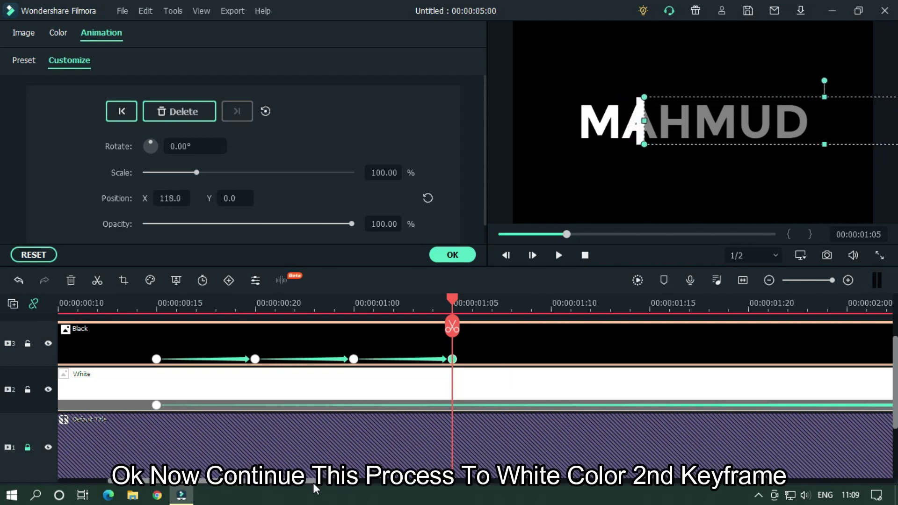
# Step: Keyframe the Black clip at 00:00:01:10, shifting it right to keep following the white bar
pyautogui.moveTo(313, 481); pyautogui.dragTo(368, 481)
pyautogui.click(333, 303)
pyautogui.click(397, 336)
pyautogui.press('Up')
pyautogui.press('Up')
pyautogui.press('Up')
pyautogui.press('Up')
pyautogui.press('Up')
pyautogui.press('Up')
pyautogui.press('Up')
pyautogui.press('Up')
pyautogui.press('Up')
pyautogui.press('Up')
pyautogui.press('Up')
pyautogui.press('Up')
pyautogui.press('Up')
pyautogui.press('Up')
pyautogui.press('Up')
pyautogui.press('Up')
pyautogui.press('Up')
pyautogui.press('Up')
pyautogui.press('Up')
pyautogui.press('Up')
# Step: Keyframe the Black clip at 00:00:01:15, shifting it right until its left edge meets the white bar's right edge
pyautogui.moveTo(346, 304); pyautogui.dragTo(433, 304)
pyautogui.click(470, 345)
pyautogui.press('Up')
pyautogui.press('Up')
pyautogui.press('Up')
pyautogui.press('Up')
pyautogui.press('Up')
pyautogui.press('Up')
pyautogui.press('Up')
pyautogui.press('Up')
pyautogui.press('Up')
pyautogui.press('Up')
pyautogui.press('Up')
pyautogui.press('Up')
pyautogui.press('Up')
pyautogui.press('Up')
pyautogui.press('Up')
pyautogui.press('Up')
pyautogui.press('Up')
pyautogui.press('Up')
pyautogui.press('Up')
pyautogui.press('Up')
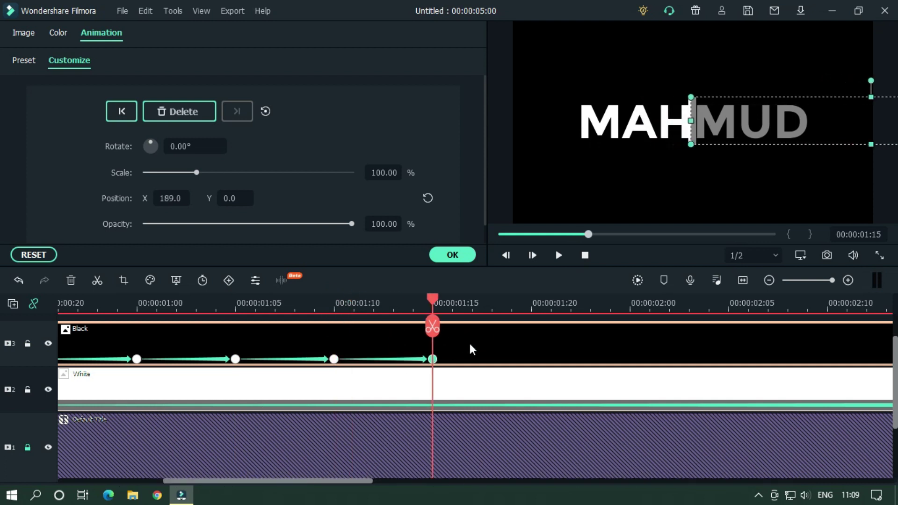
pyautogui.press('Up')
pyautogui.press('Up')
pyautogui.press('Up')
pyautogui.press('Up')
pyautogui.press('Up')
pyautogui.press('Up')
pyautogui.press('Up')
pyautogui.press('Up')
# Step: Keyframe the Black clip at 00:00:01:20, moving it further right to keep the white bar uncovered
pyautogui.hscroll(2, 469, 344)
pyautogui.click(393, 303)
pyautogui.press('Up')
pyautogui.press('Up')
pyautogui.press('Up')
pyautogui.press('Up')
pyautogui.press('Up')
pyautogui.press('Up')
pyautogui.press('Up')
pyautogui.press('Up')
pyautogui.press('Up')
pyautogui.press('Up')
pyautogui.press('Up')
pyautogui.press('Up')
pyautogui.press('Up')
pyautogui.press('Up')
pyautogui.press('Up')
pyautogui.press('Up')
pyautogui.press('Up')
pyautogui.press('Up')
pyautogui.press('Up')
pyautogui.press('Up')
# Step: Keyframe the Black clip at 00:00:02:00 with its X position at 276, aligned with the white bar's right edge
pyautogui.click(491, 303)
pyautogui.press('Up')
pyautogui.press('Up')
pyautogui.press('Up')
pyautogui.press('Up')
pyautogui.press('Up')
pyautogui.press('Up')
pyautogui.press('Up')
pyautogui.press('Up')
pyautogui.press('Up')
pyautogui.press('Up')
pyautogui.press('Up')
pyautogui.press('Up')
pyautogui.press('Up')
pyautogui.press('Up')
pyautogui.press('Up')
pyautogui.press('Up')
pyautogui.press('Up')
pyautogui.press('Up')
pyautogui.press('Up')
pyautogui.press('Up')
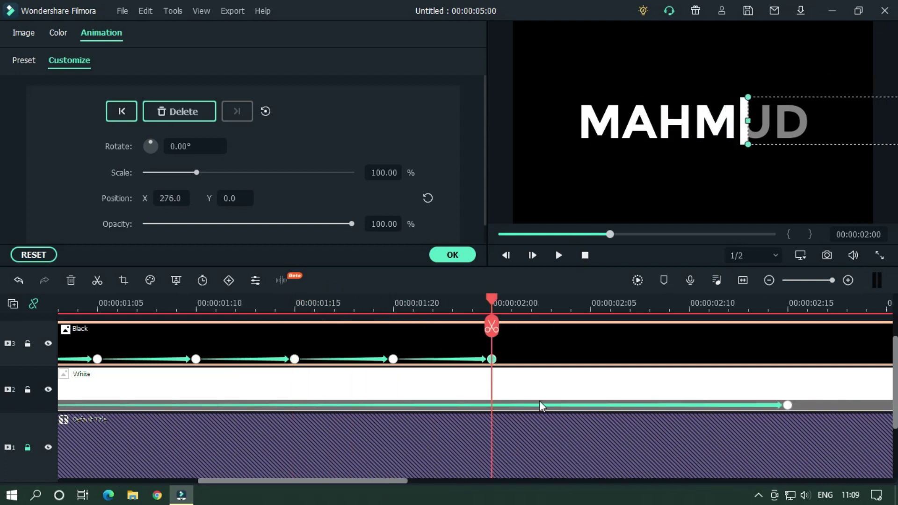
# Step: Keyframe the Black clip at 00:00:02:05, shifting it right until its left edge meets the white bar's right edge
pyautogui.hscroll(2, 540, 400)
pyautogui.click(452, 303)
pyautogui.press('Up')
pyautogui.press('Up')
pyautogui.press('Up')
pyautogui.press('Up')
pyautogui.press('Up')
pyautogui.press('Up')
pyautogui.press('Up')
pyautogui.press('Up')
pyautogui.press('Up')
pyautogui.press('Up')
pyautogui.press('Up')
pyautogui.press('Up')
pyautogui.press('Up')
pyautogui.press('Up')
pyautogui.press('Up')
pyautogui.press('Up')
pyautogui.press('Up')
pyautogui.press('Up')
pyautogui.press('Up')
pyautogui.press('Up')
# Step: Keyframe the Black clip at 00:00:02:10, moving it further right to stay aligned with the white bar
pyautogui.moveTo(453, 299); pyautogui.dragTo(551, 301)
pyautogui.press('Up')
pyautogui.press('Up')
pyautogui.press('Up')
pyautogui.press('Up')
pyautogui.press('Up')
pyautogui.press('Up')
pyautogui.press('Up')
pyautogui.press('Up')
pyautogui.press('Up')
pyautogui.press('Up')
pyautogui.press('Up')
pyautogui.press('Up')
pyautogui.press('Up')
pyautogui.press('Up')
pyautogui.press('Up')
pyautogui.press('Up')
pyautogui.press('Up')
pyautogui.press('Up')
pyautogui.press('Up')
pyautogui.press('Up')
# Step: Keyframe the Black clip at 00:00:02:15, shifting it right past the end of the text to meet the bar's final position
pyautogui.click(650, 303)
pyautogui.press('Up')
pyautogui.press('Up')
pyautogui.press('Up')
pyautogui.press('Up')
pyautogui.press('Up')
pyautogui.press('Up')
pyautogui.press('Up')
pyautogui.press('Up')
pyautogui.press('Up')
pyautogui.hotkey('alt', 'Right')
pyautogui.hotkey('alt', 'Right')
pyautogui.hotkey('alt', 'Right')
pyautogui.hotkey('alt', 'Right')
pyautogui.hotkey('alt', 'Right')
pyautogui.hotkey('alt', 'Right')
pyautogui.hotkey('alt', 'Right')
pyautogui.hotkey('alt', 'Right')
pyautogui.hotkey('alt', 'Right')
pyautogui.hotkey('alt', 'Right')
pyautogui.hotkey('alt', 'Right')
pyautogui.hotkey('alt', 'Right')
pyautogui.hotkey('alt', 'Right')
pyautogui.hotkey('alt', 'Right')
pyautogui.hotkey('alt', 'Right')
pyautogui.hotkey('alt', 'Right')
pyautogui.hotkey('alt', 'Right')
pyautogui.hotkey('alt', 'Right')
pyautogui.hotkey('alt', 'Right')
pyautogui.hotkey('alt', 'Right')
# Step: Return to the start of the timeline and reset the Black clip's compositing opacity to 100%
pyautogui.scroll(-2, 679, 329)
pyautogui.click(584, 255)
pyautogui.click(594, 344)
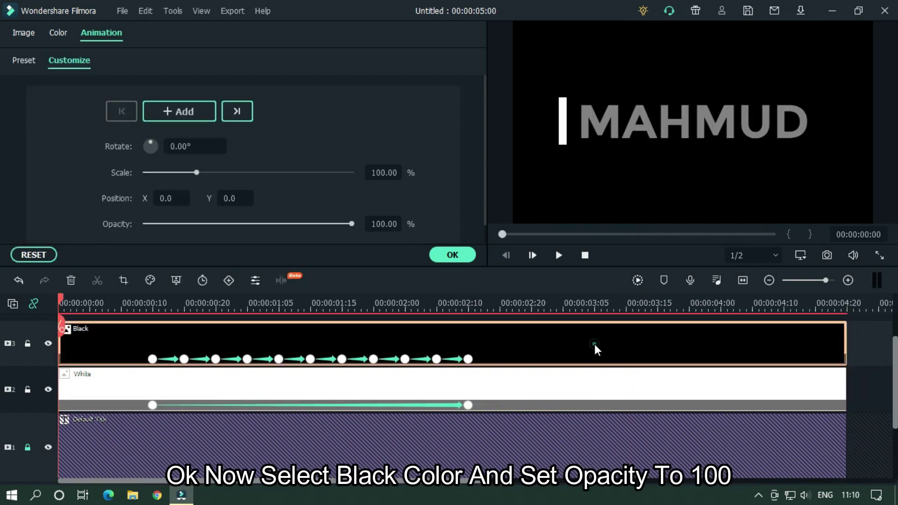
pyautogui.click(22, 33)
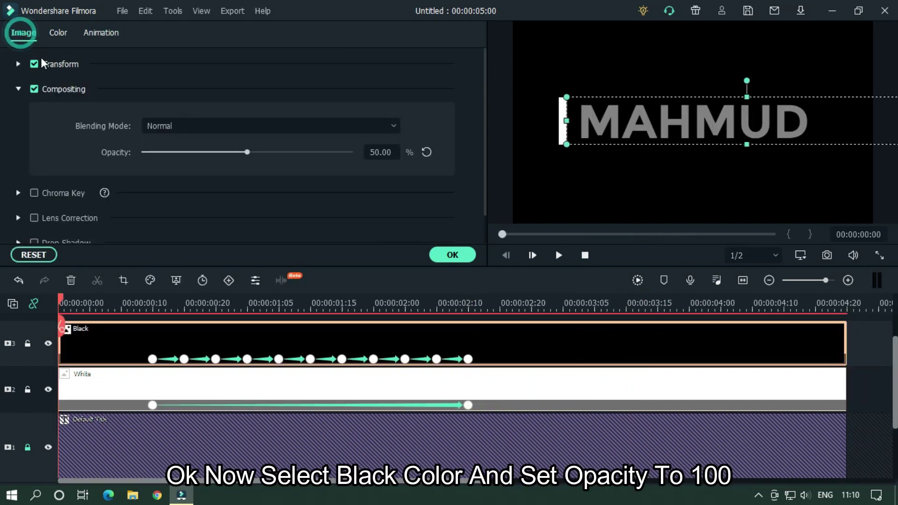
pyautogui.click(425, 152)
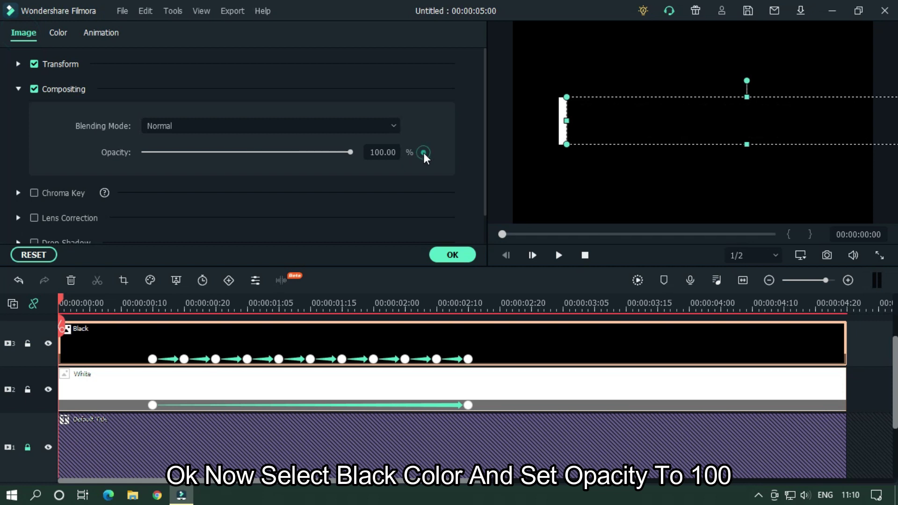
# Step: Play the title reveal from the start several times to check it, and close the clip settings
pyautogui.click(858, 322)
pyautogui.click(559, 256)
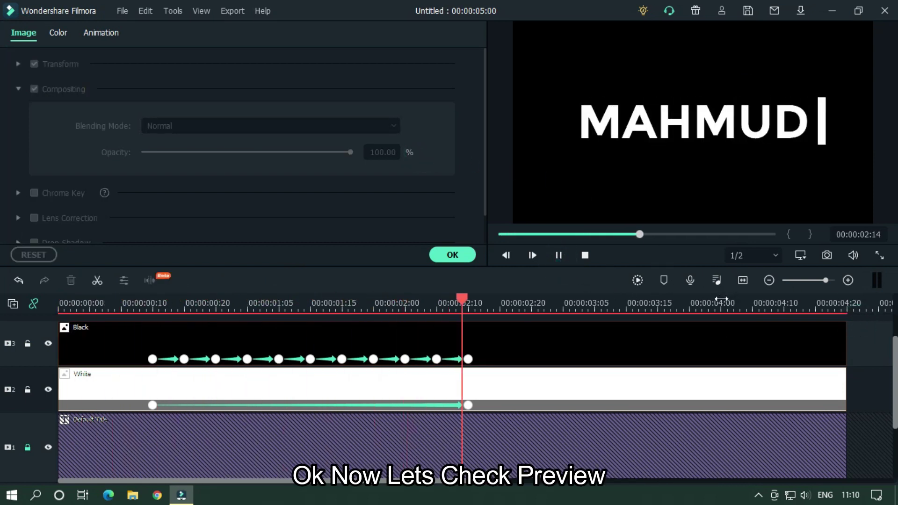
pyautogui.click(585, 255)
pyautogui.press('space')
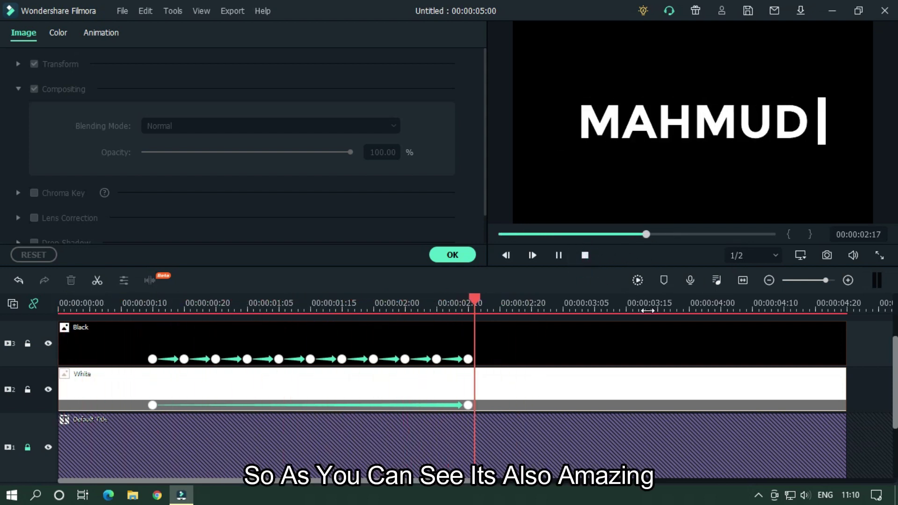
pyautogui.click(585, 256)
pyautogui.press('space')
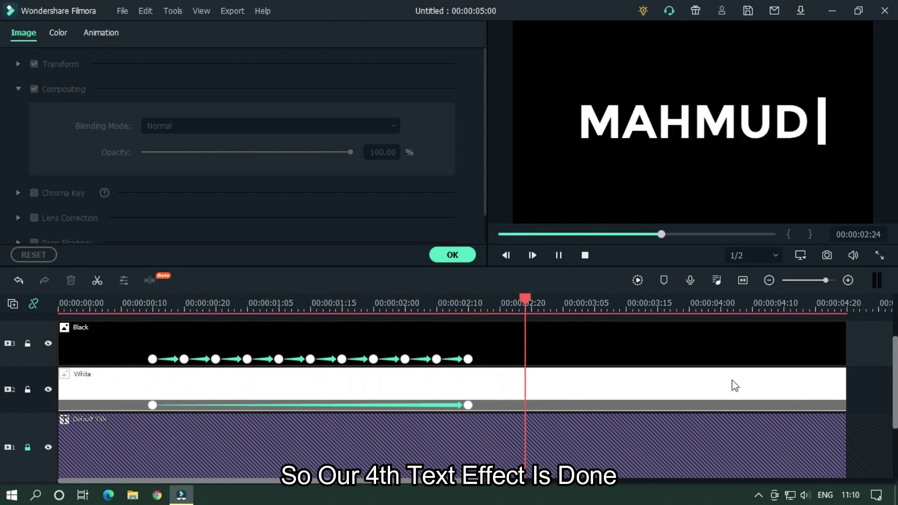
pyautogui.press('space')
pyautogui.click(855, 355)
pyautogui.click(458, 253)
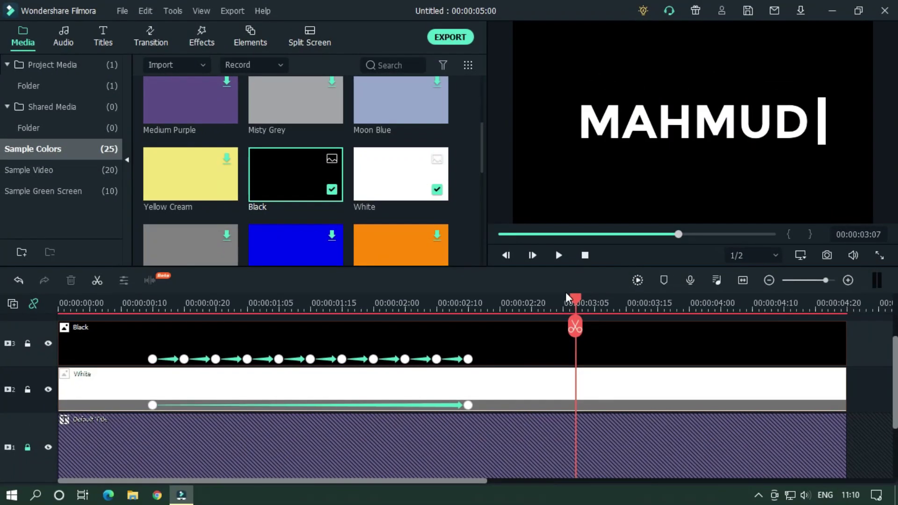
# Step: Open the White clip's custom animation settings and keyframe its opacity at 0% at 00:00:00:10
pyautogui.moveTo(573, 300); pyautogui.dragTo(4, 304)
pyautogui.moveTo(156, 304); pyautogui.dragTo(393, 301)
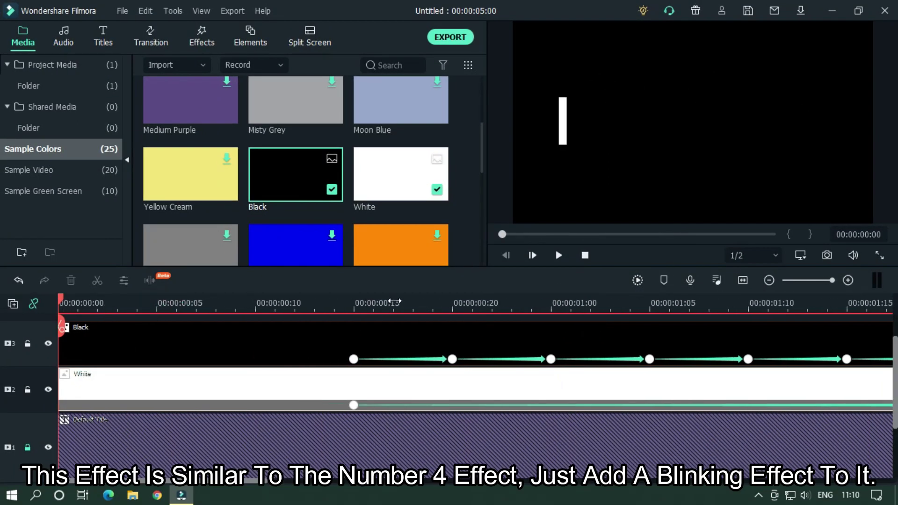
pyautogui.click(356, 306)
pyautogui.click(391, 382)
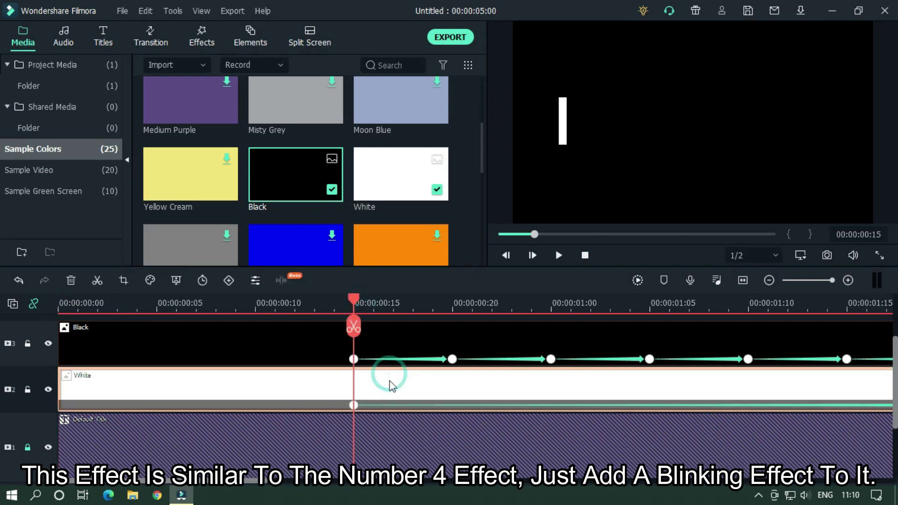
pyautogui.doubleClick(391, 382)
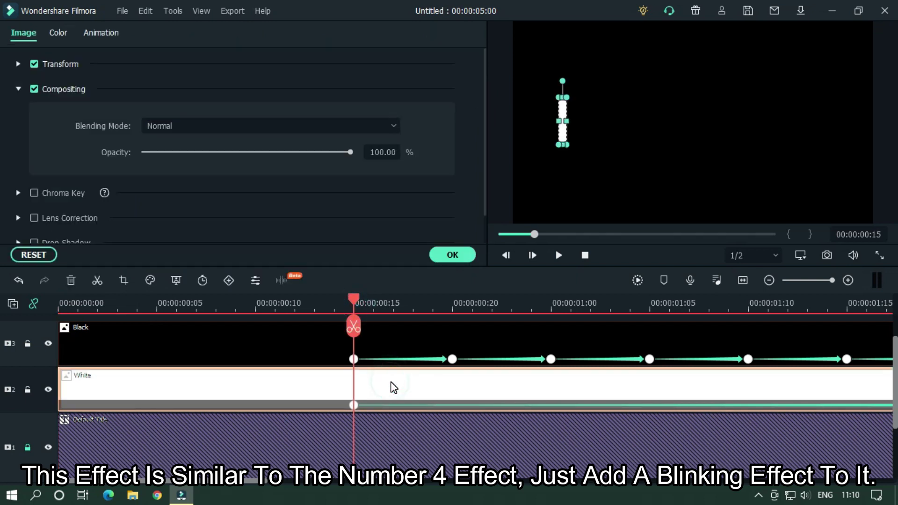
pyautogui.click(108, 35)
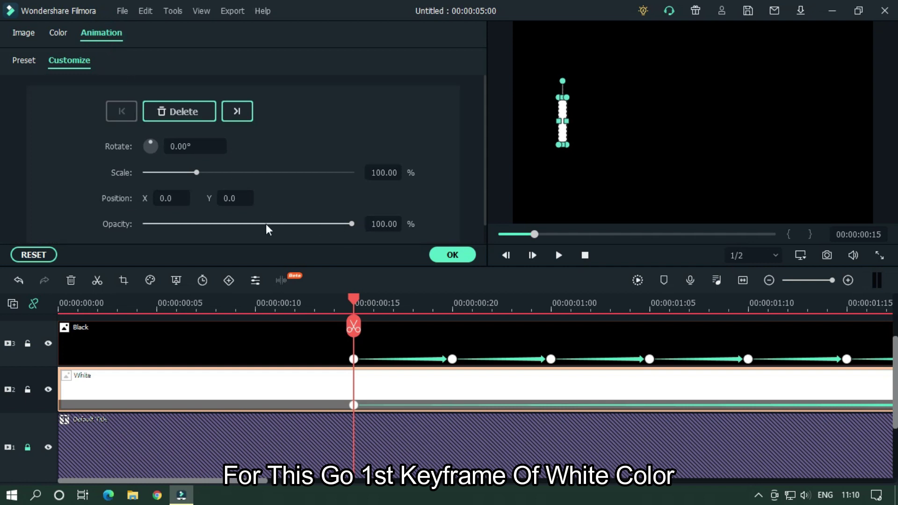
pyautogui.moveTo(355, 300); pyautogui.dragTo(263, 296)
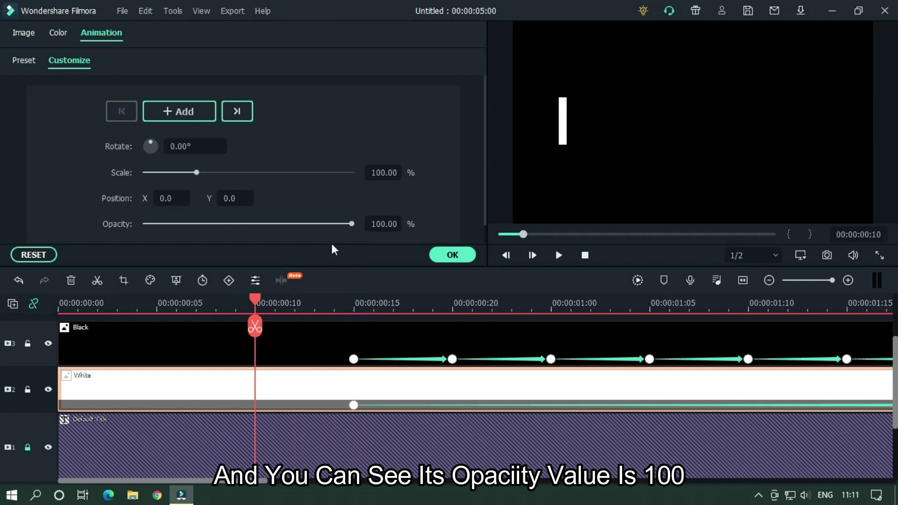
pyautogui.moveTo(352, 225); pyautogui.dragTo(124, 224)
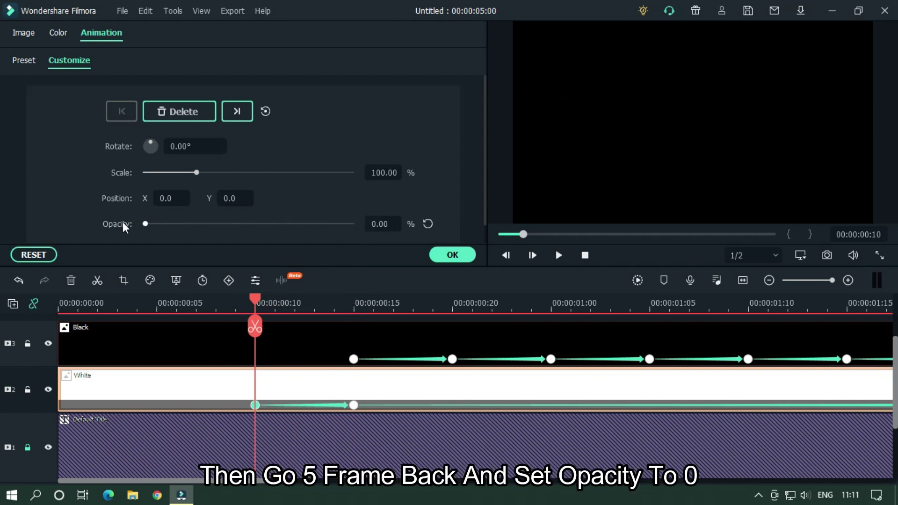
# Step: Keyframe the White clip's opacity at 100% at 00:00:00:05 and at 0% at 00:00:00:00
pyautogui.moveTo(256, 299); pyautogui.dragTo(166, 299)
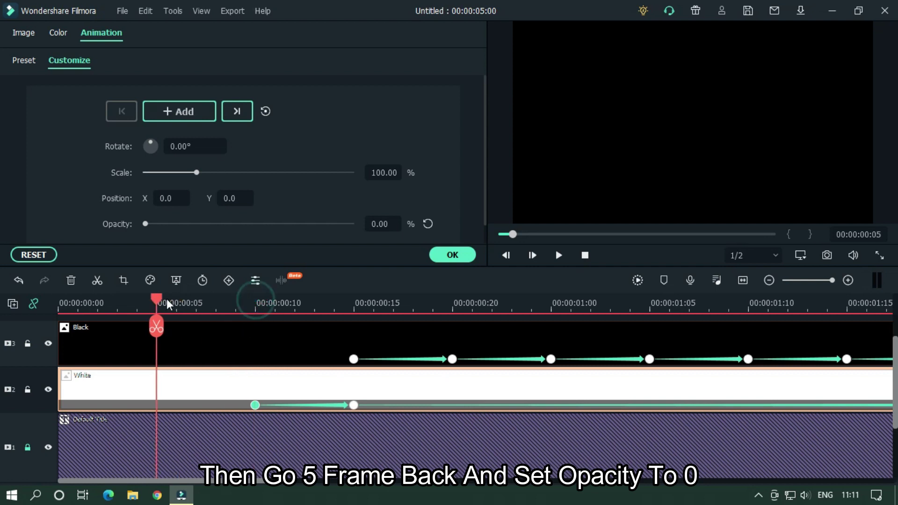
pyautogui.click(427, 226)
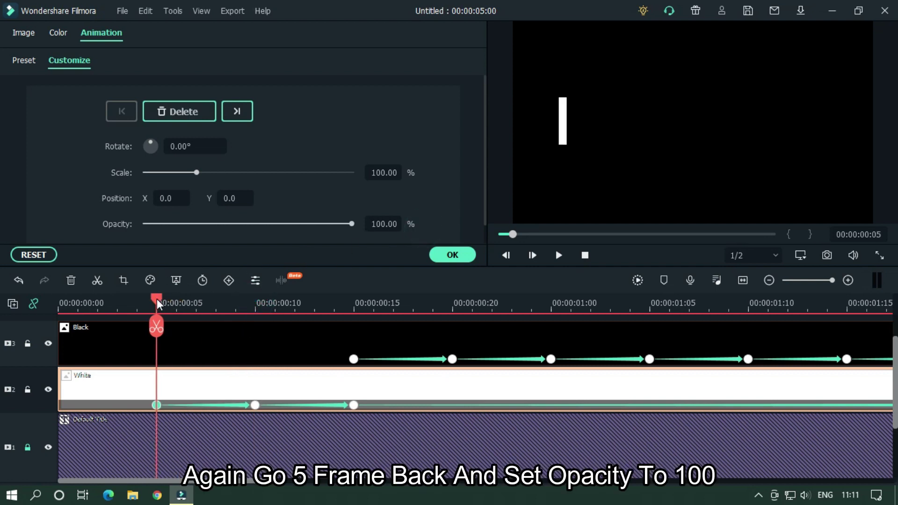
pyautogui.moveTo(156, 299); pyautogui.dragTo(59, 299)
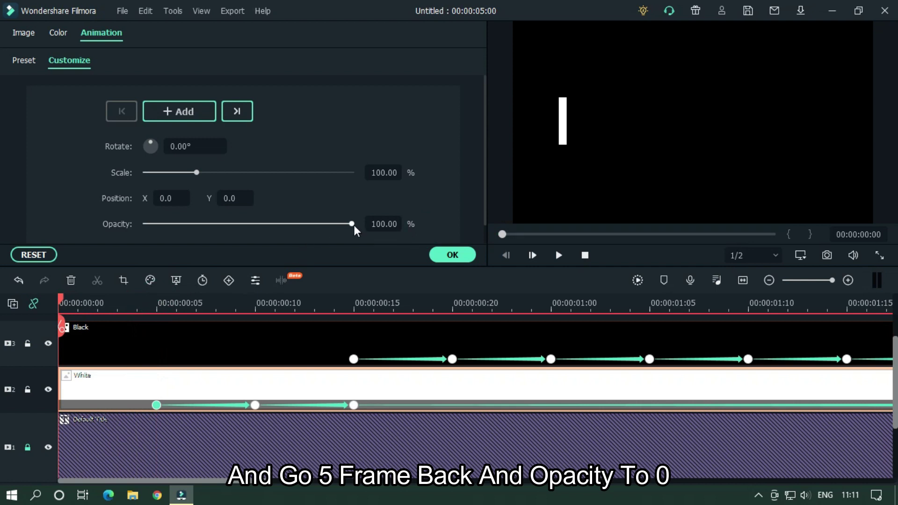
pyautogui.moveTo(353, 224); pyautogui.dragTo(56, 225)
# Step: Keyframe the White clip's opacity at 0% at 00:00:00:20 and at 100% at 00:00:01:00
pyautogui.scroll(-2, 471, 299)
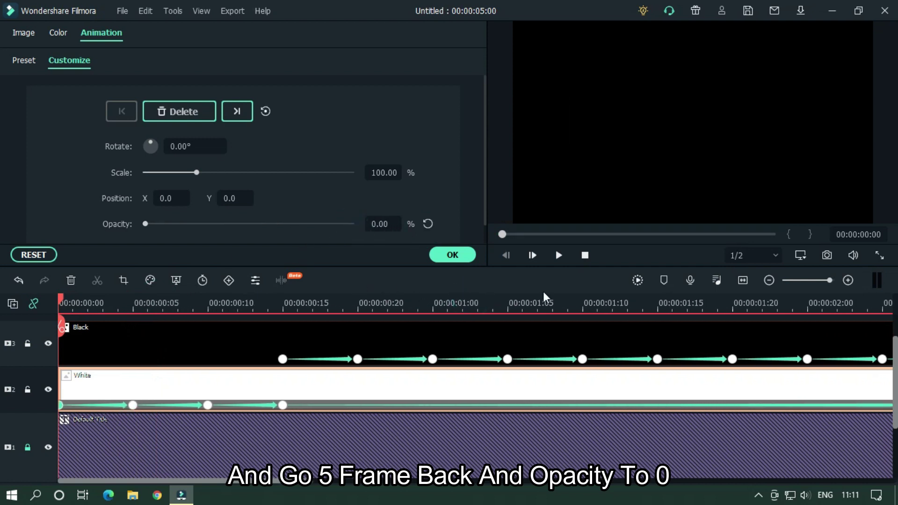
pyautogui.press('space')
pyautogui.moveTo(338, 303); pyautogui.dragTo(373, 300)
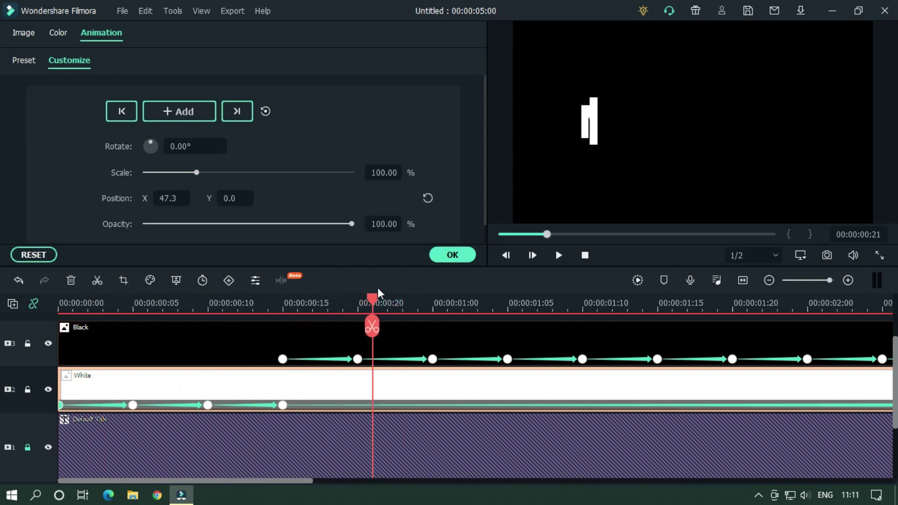
pyautogui.press('Left')
pyautogui.click(392, 372)
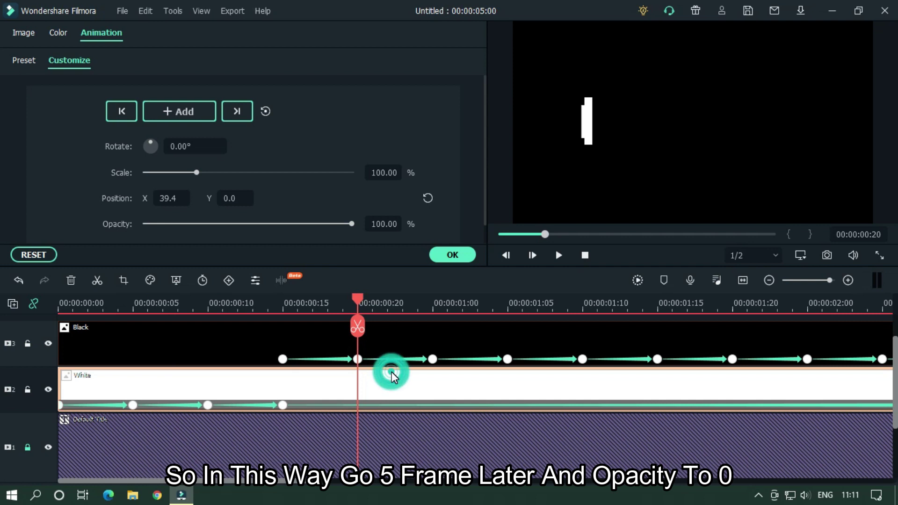
pyautogui.moveTo(352, 223); pyautogui.dragTo(124, 227)
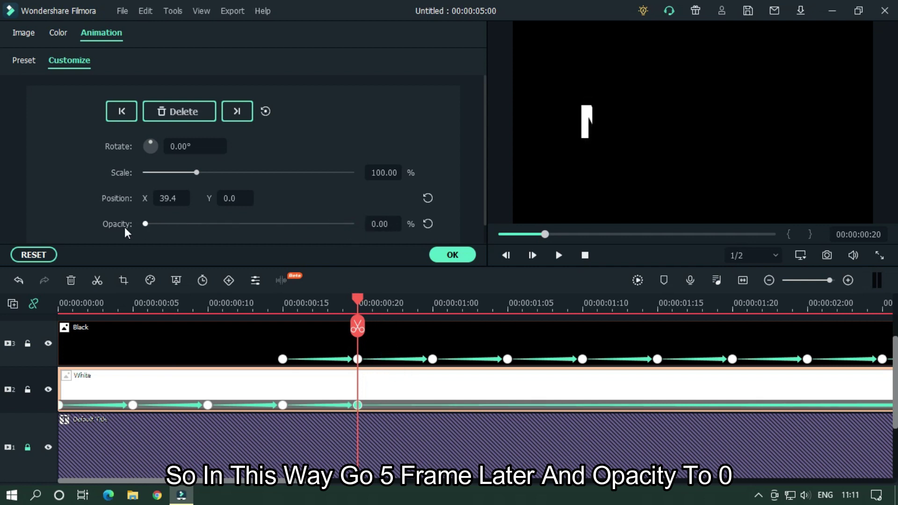
pyautogui.click(432, 304)
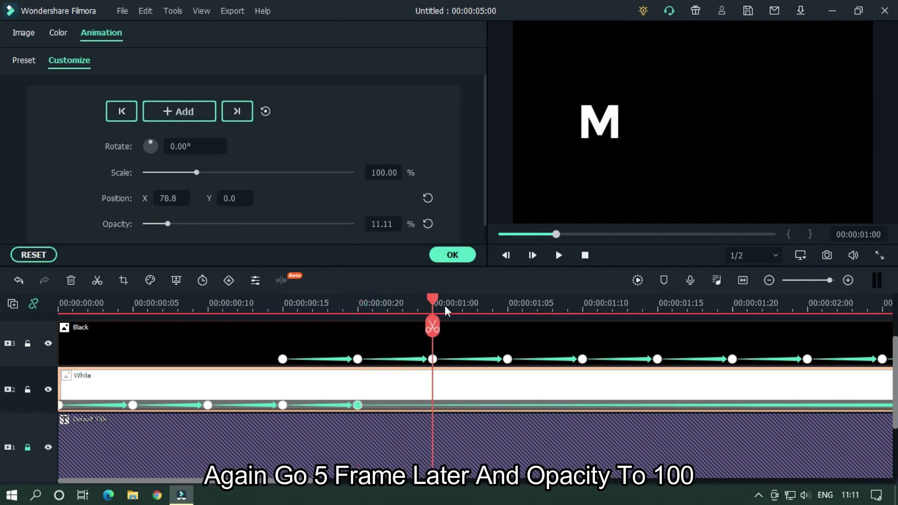
pyautogui.click(427, 224)
# Step: Add White clip opacity keyframes every five frames from 00:00:01:05 to 00:00:01:20, alternating 0% and 100%
pyautogui.click(309, 481)
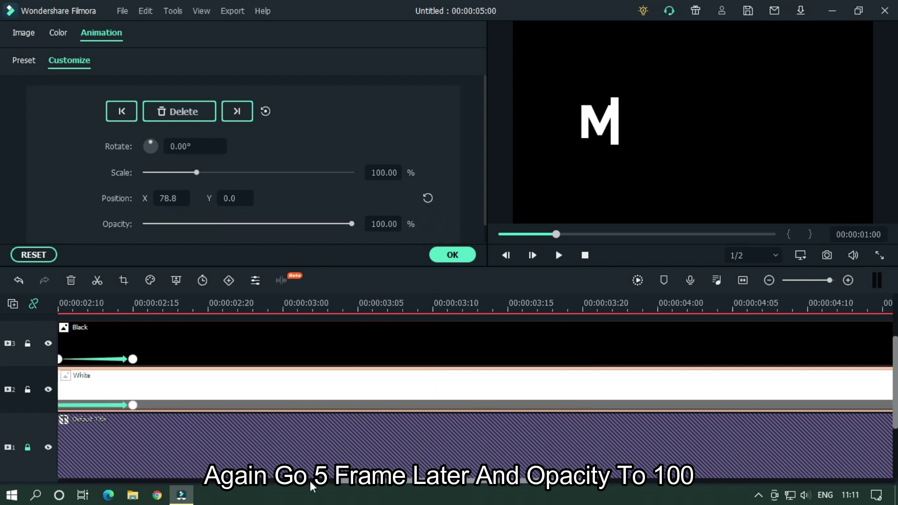
pyautogui.moveTo(362, 481); pyautogui.dragTo(298, 481)
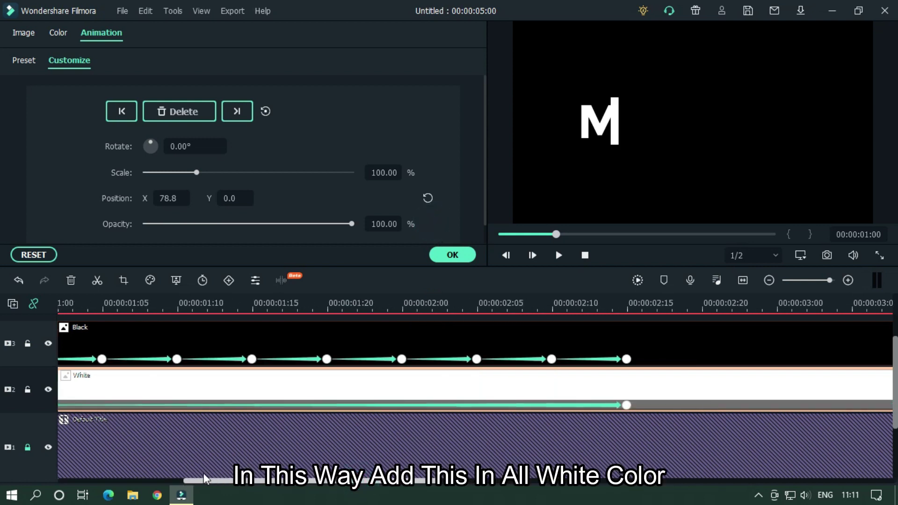
pyautogui.moveTo(203, 481); pyautogui.dragTo(154, 481)
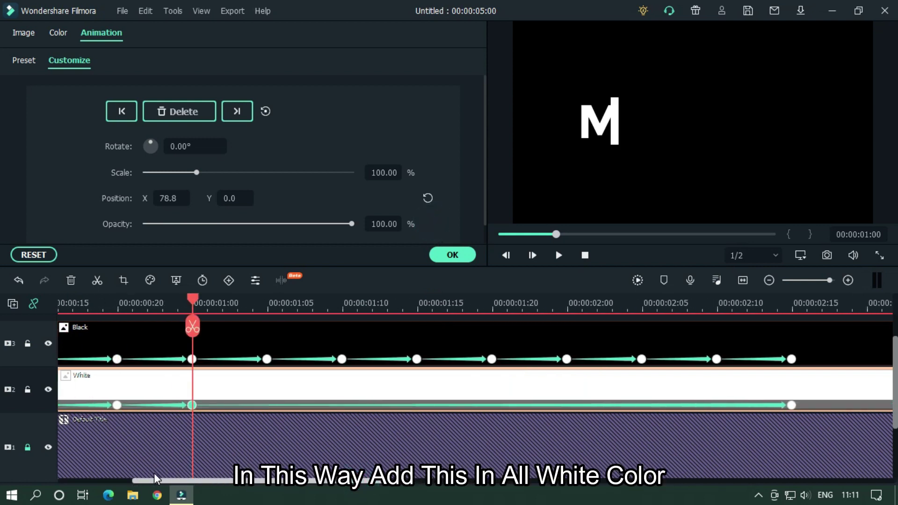
pyautogui.moveTo(194, 305); pyautogui.dragTo(268, 304)
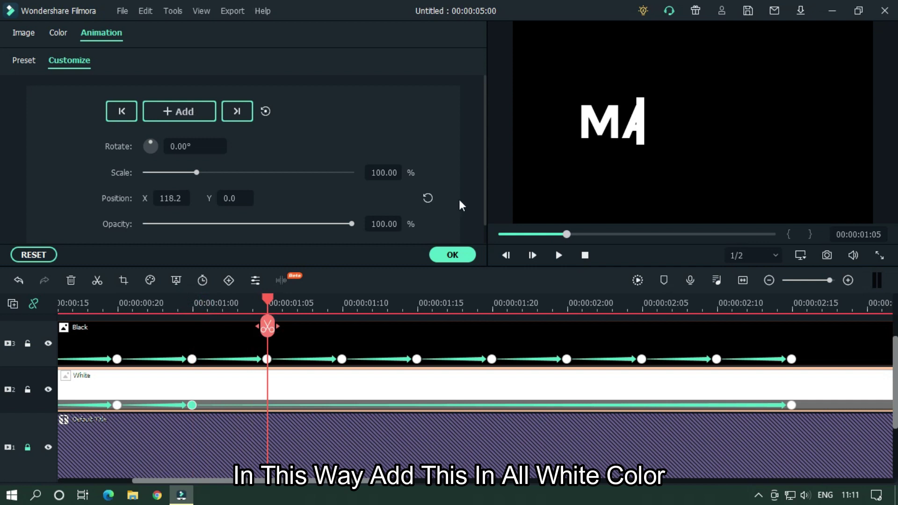
pyautogui.moveTo(350, 225); pyautogui.dragTo(94, 230)
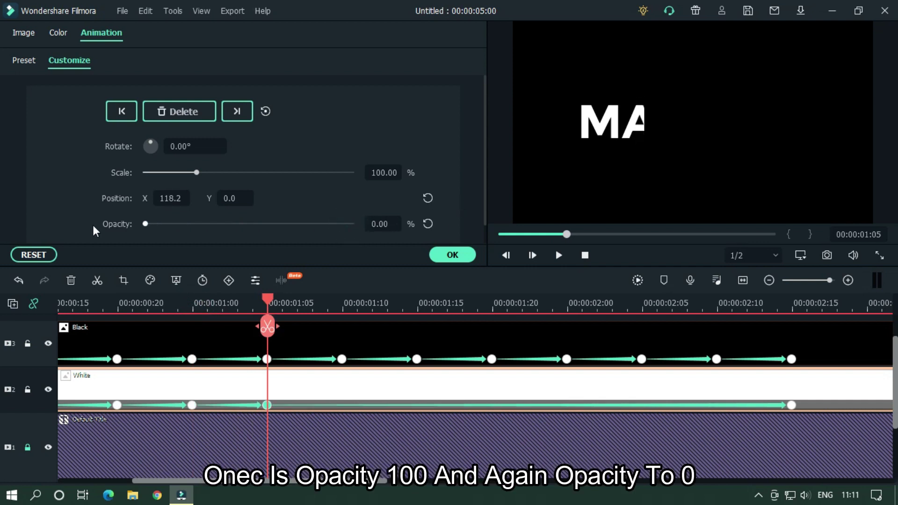
pyautogui.moveTo(266, 303); pyautogui.dragTo(417, 301)
pyautogui.click(428, 224)
pyautogui.moveTo(350, 223); pyautogui.dragTo(48, 226)
pyautogui.moveTo(417, 301); pyautogui.dragTo(491, 302)
pyautogui.click(428, 224)
# Step: Keyframe the White clip's opacity at 0% at 00:00:02:00, 00:00:02:10 and 00:00:02:20, and at 100% at 00:00:02:05
pyautogui.moveTo(491, 300); pyautogui.dragTo(567, 304)
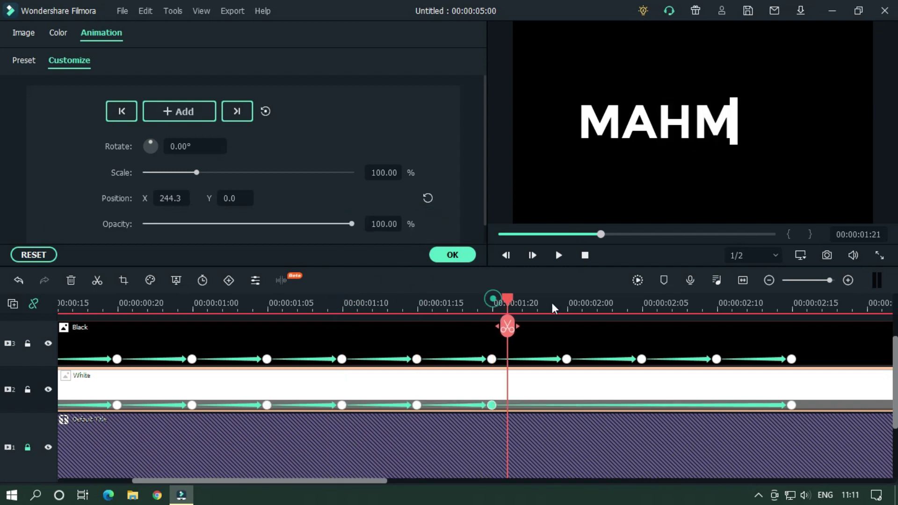
pyautogui.moveTo(349, 224); pyautogui.dragTo(94, 227)
pyautogui.moveTo(351, 480); pyautogui.dragTo(411, 482)
pyautogui.moveTo(372, 299); pyautogui.dragTo(522, 304)
pyautogui.click(428, 223)
pyautogui.moveTo(351, 224); pyautogui.dragTo(93, 226)
pyautogui.moveTo(526, 305); pyautogui.dragTo(681, 308)
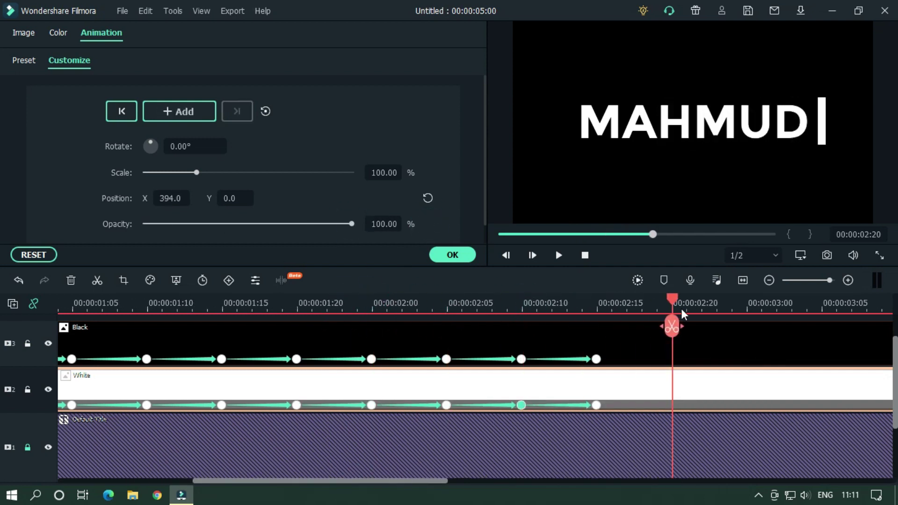
pyautogui.moveTo(351, 224); pyautogui.dragTo(94, 226)
# Step: Add White clip opacity keyframes every five frames from 00:00:03:00 to 00:00:03:15, alternating 100% and 0%
pyautogui.moveTo(417, 303); pyautogui.dragTo(497, 309)
pyautogui.click(428, 224)
pyautogui.moveTo(348, 223); pyautogui.dragTo(92, 227)
pyautogui.moveTo(408, 481); pyautogui.dragTo(473, 481)
pyautogui.moveTo(358, 302); pyautogui.dragTo(434, 301)
pyautogui.click(427, 223)
pyautogui.moveTo(435, 300); pyautogui.dragTo(512, 299)
pyautogui.moveTo(350, 223); pyautogui.dragTo(93, 227)
# Step: Extend the White clip's alternating 100% and 0% opacity keyframes every five frames to the clip's end, finishing at 100%
pyautogui.moveTo(474, 481); pyautogui.dragTo(515, 481)
pyautogui.moveTo(371, 300); pyautogui.dragTo(446, 301)
pyautogui.click(427, 224)
pyautogui.moveTo(557, 486); pyautogui.dragTo(598, 487)
pyautogui.moveTo(507, 299); pyautogui.dragTo(657, 300)
pyautogui.moveTo(143, 223); pyautogui.dragTo(345, 223)
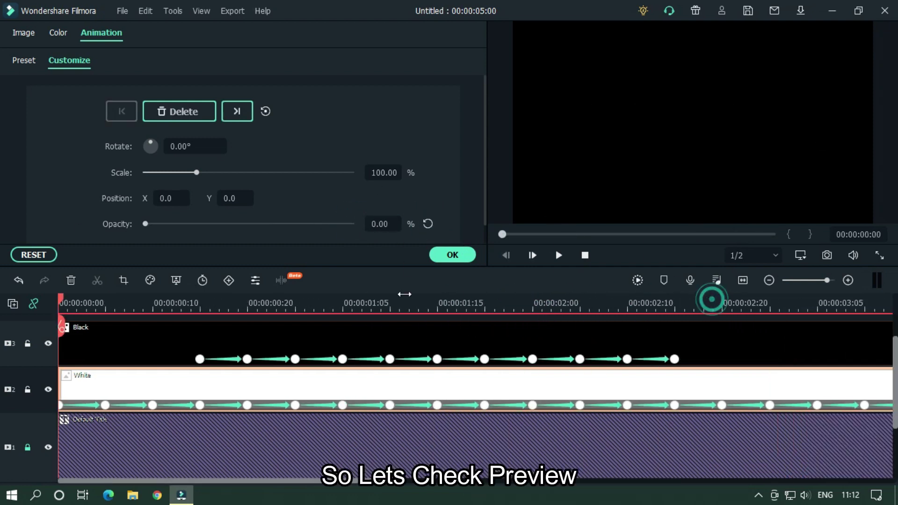
# Step: Play the blinking bar title reveal from the start several times to check the effect
pyautogui.moveTo(405, 294); pyautogui.dragTo(293, 296)
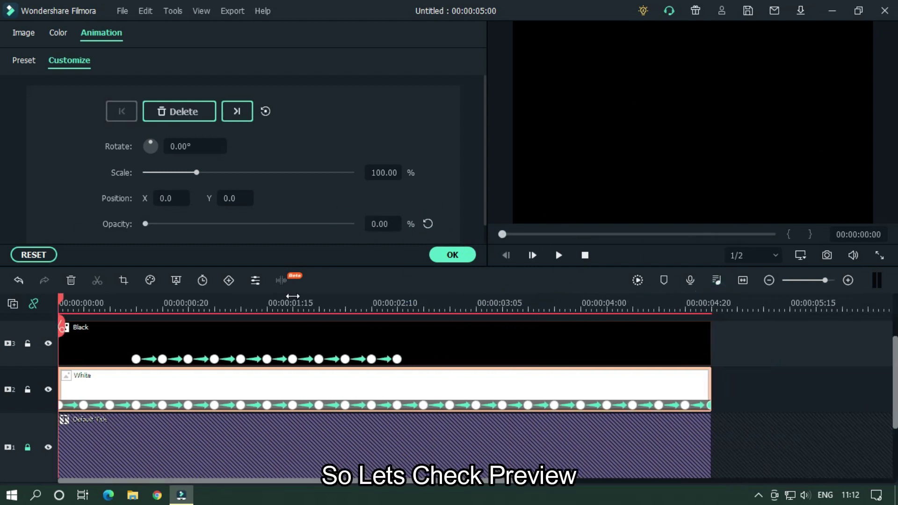
pyautogui.click(812, 357)
pyautogui.press('space')
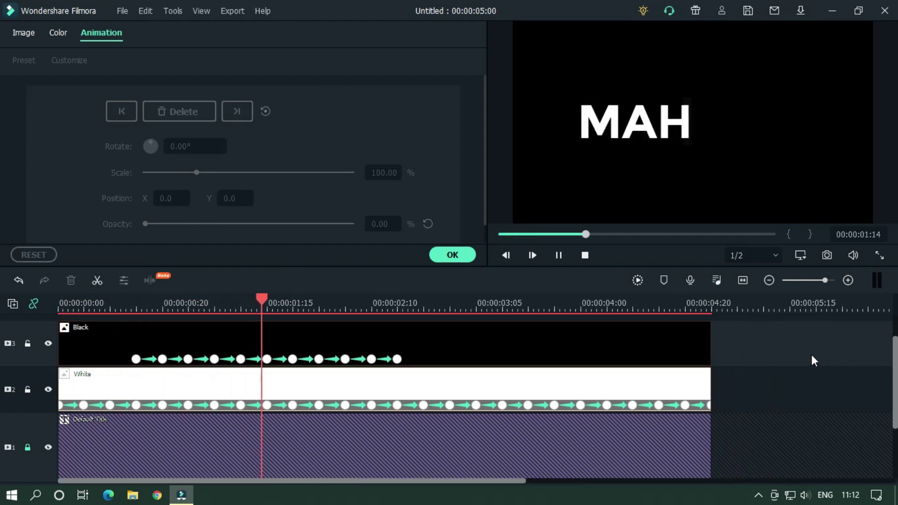
pyautogui.press('space')
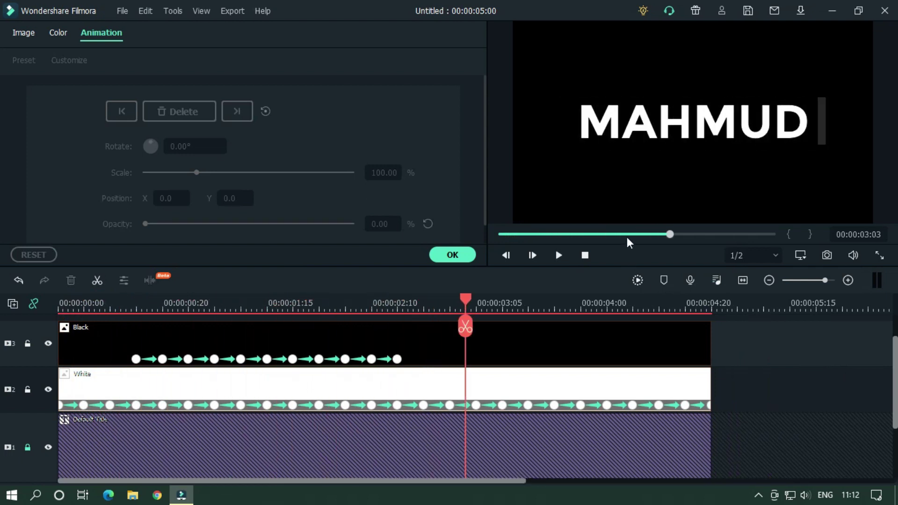
pyautogui.moveTo(627, 237); pyautogui.dragTo(442, 234)
pyautogui.press('space')
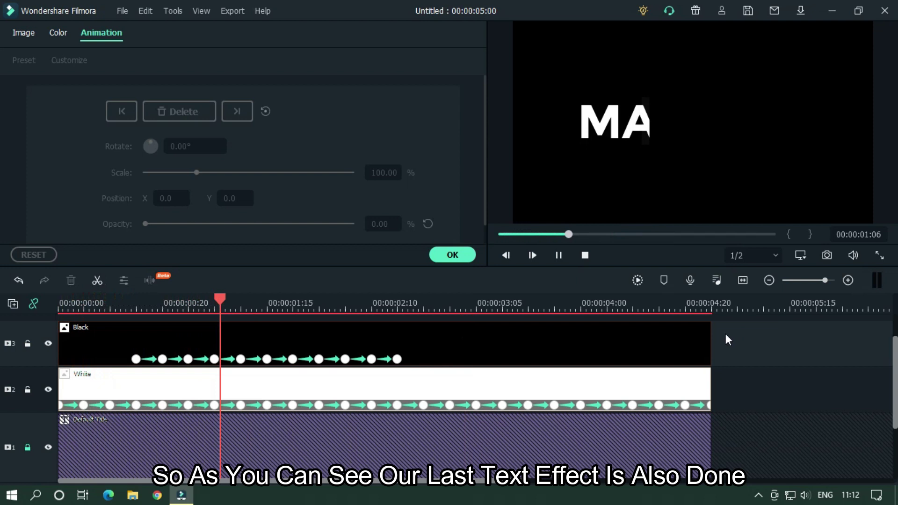
pyautogui.press('space')
pyautogui.moveTo(645, 234); pyautogui.dragTo(469, 233)
pyautogui.press('space')
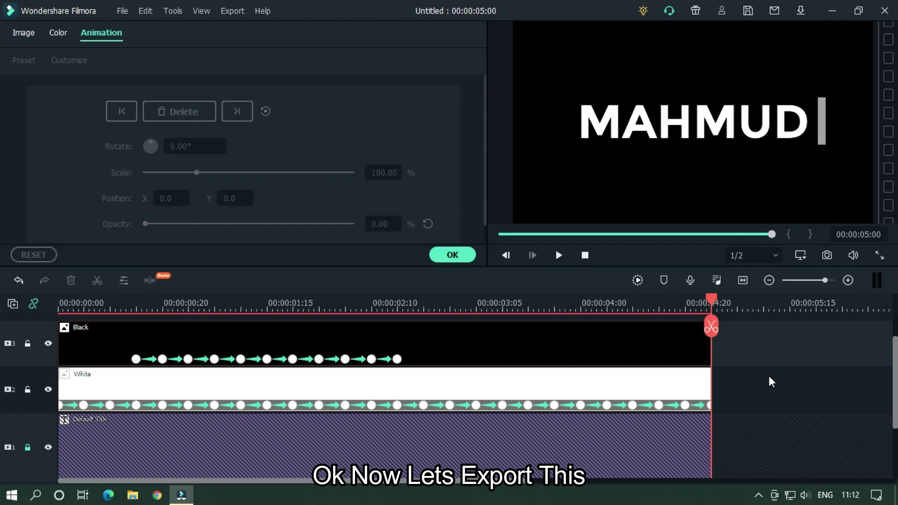
# Step: Close the clip settings, open the project export, and name the output Text Effect
pyautogui.click(452, 254)
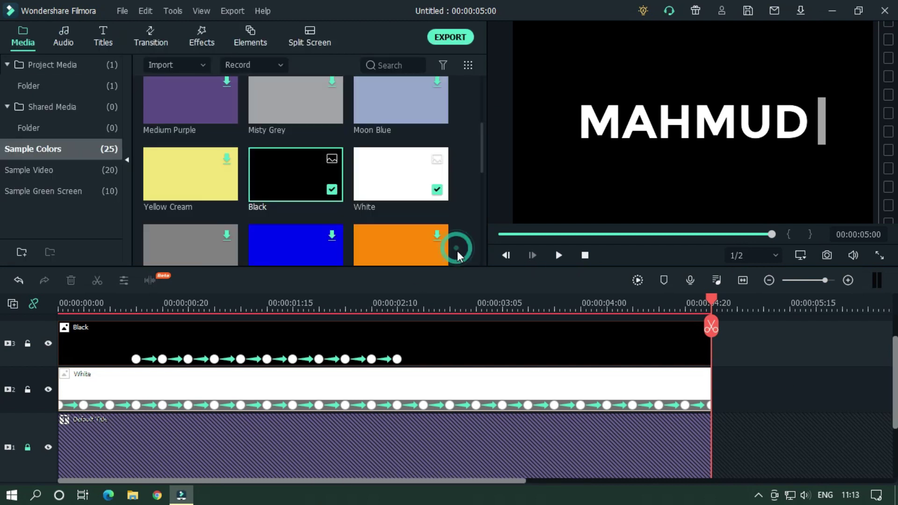
pyautogui.click(451, 34)
pyautogui.hotkey('ctrl', 'a')
pyautogui.write('Text Effect')
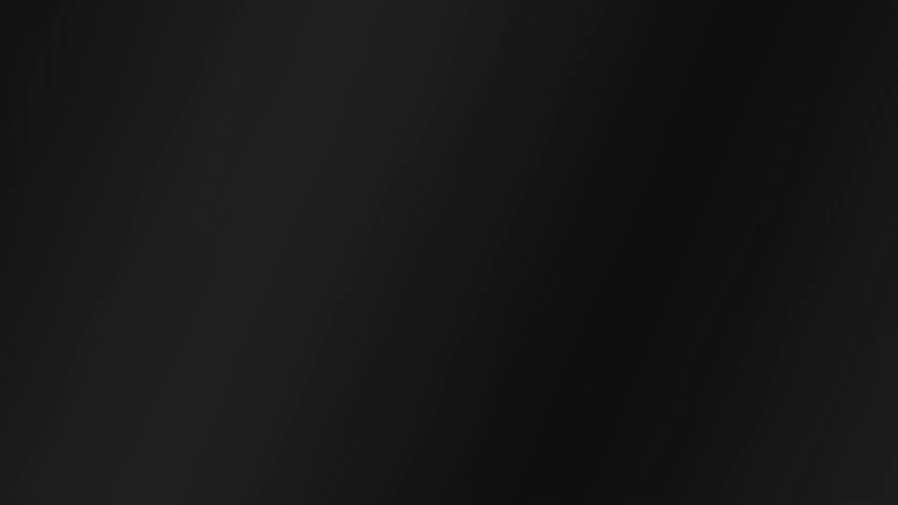